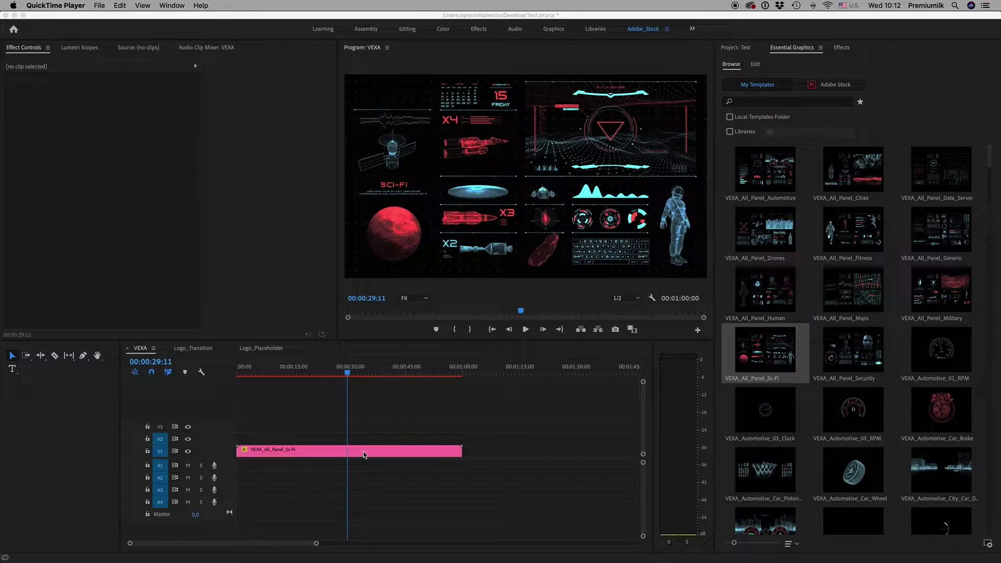
# Inspect the VEXA_HUD_Infographics folder in Finder and open its Essential_Graphics_Installation_Destination_Path document.
pyautogui.click(363, 454)
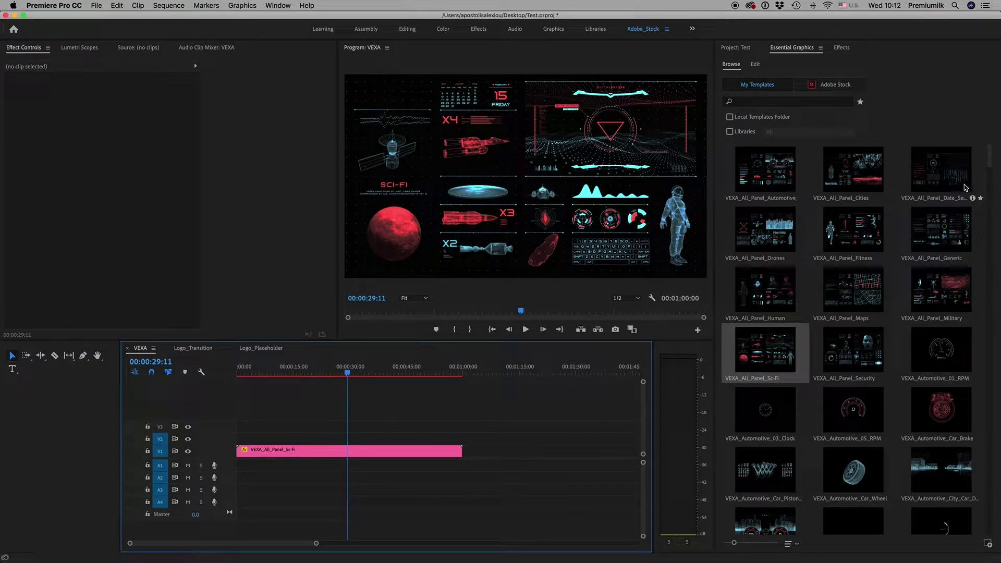
pyautogui.click(27, 551)
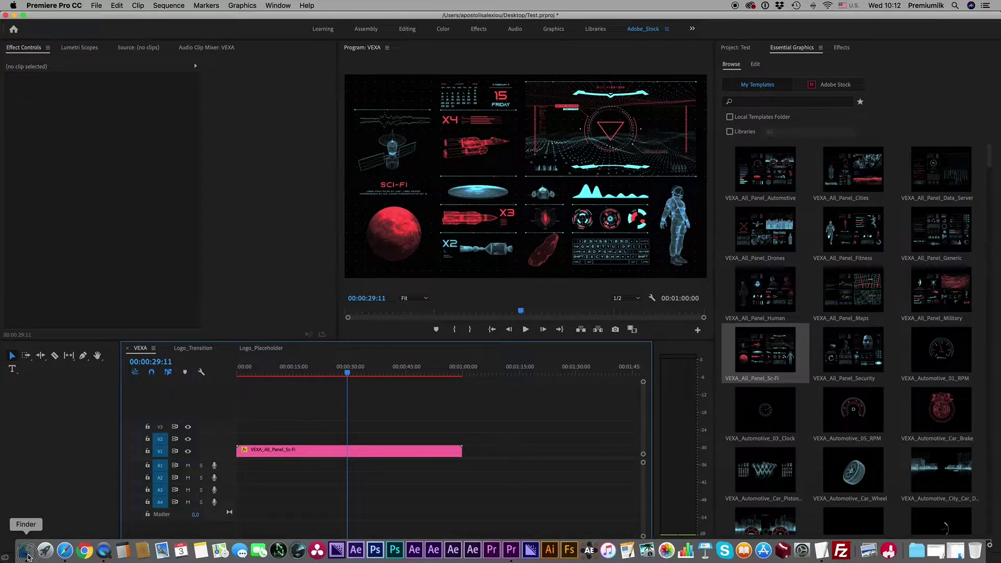
pyautogui.click(529, 220)
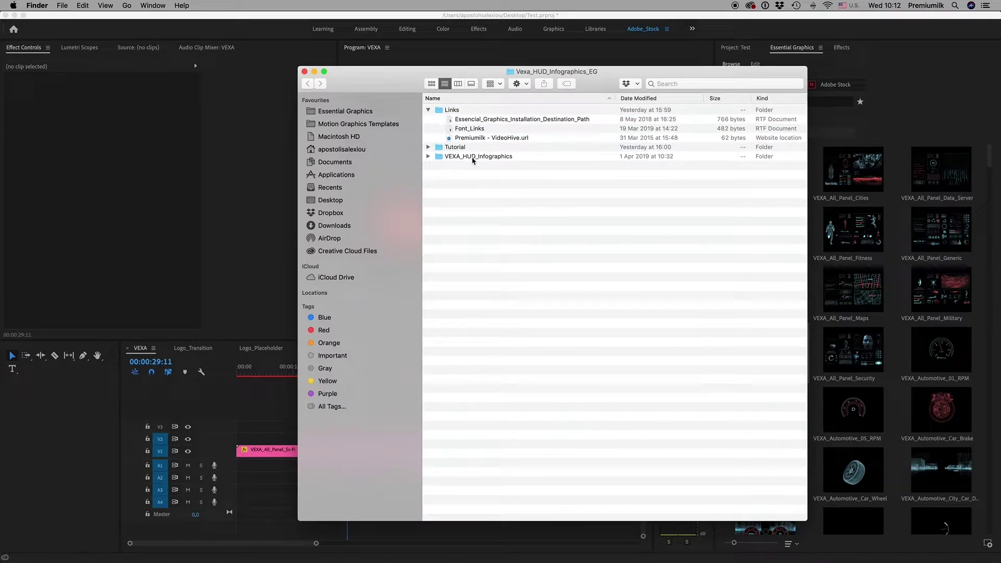
pyautogui.click(473, 158)
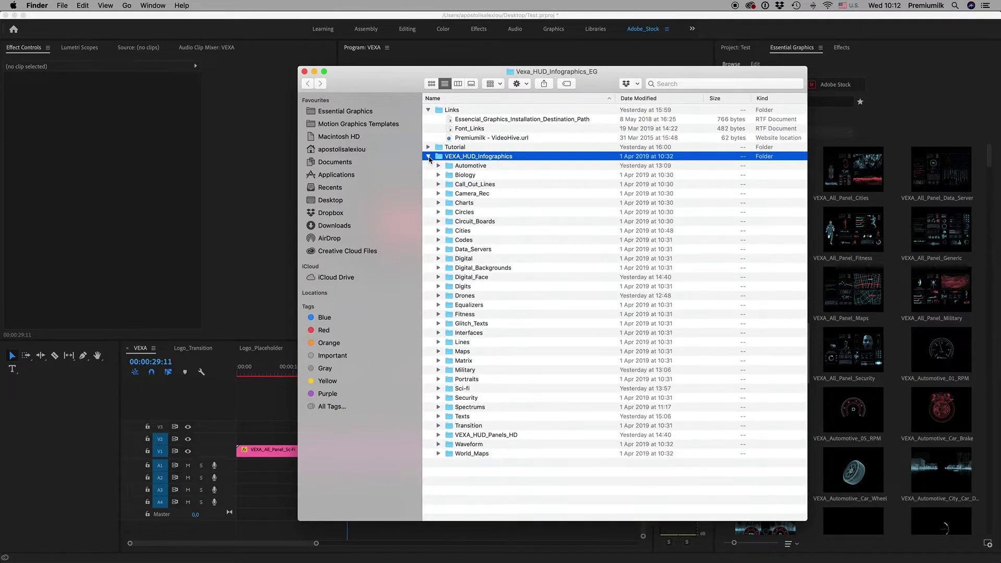
pyautogui.click(428, 156)
pyautogui.doubleClick(514, 120)
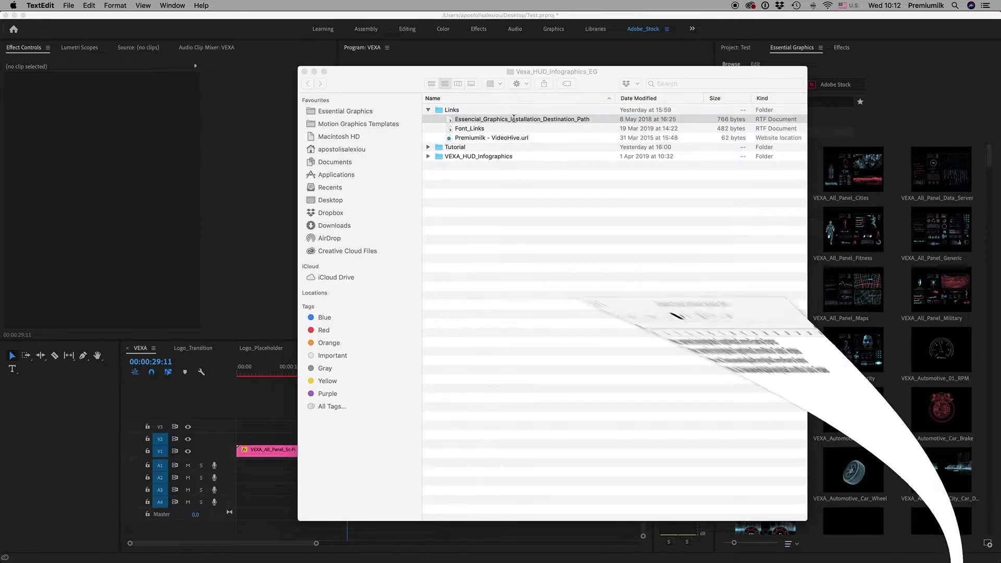
pyautogui.moveTo(479, 63); pyautogui.dragTo(165, 64)
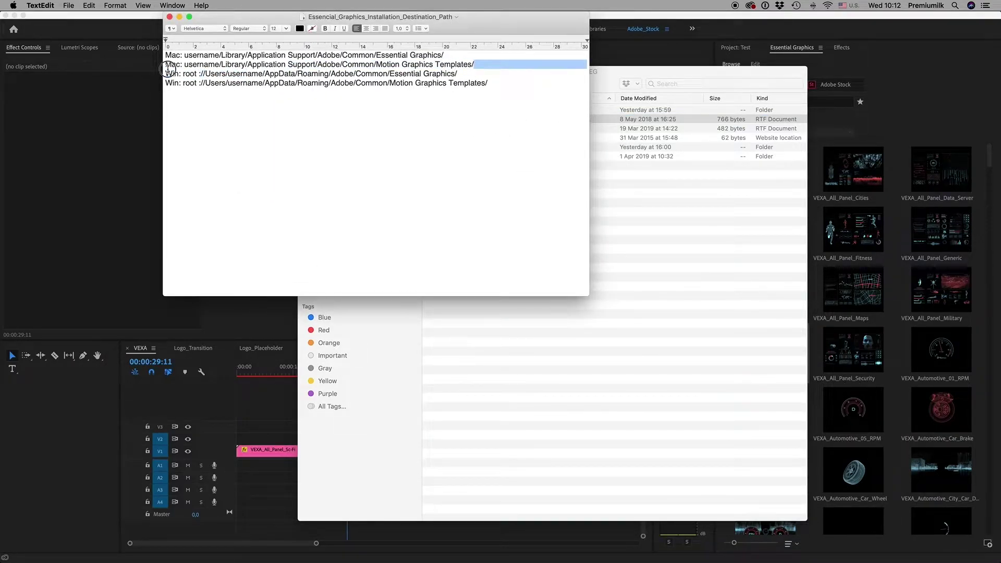
pyautogui.click(494, 84)
pyautogui.moveTo(494, 84); pyautogui.dragTo(165, 85)
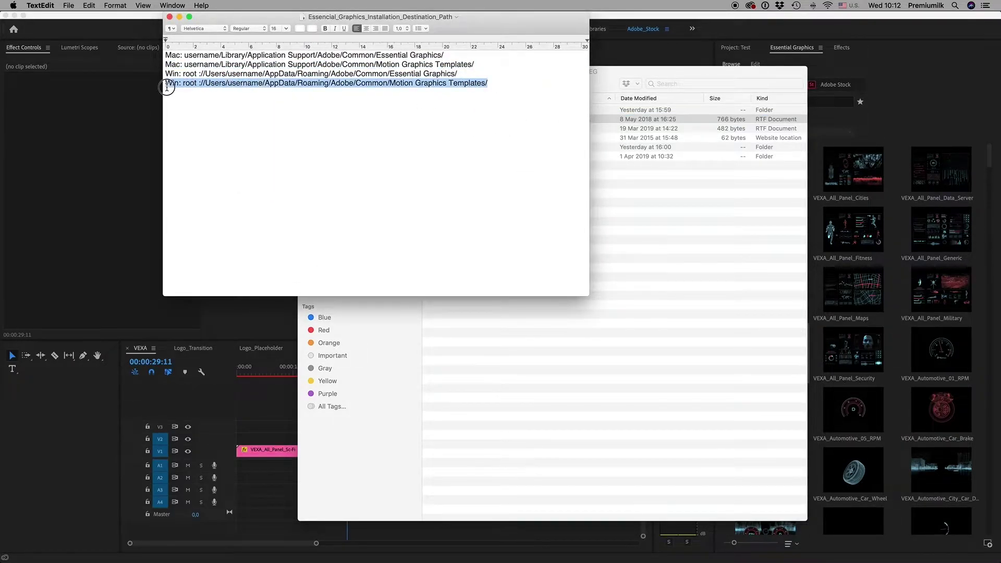
pyautogui.moveTo(483, 18); pyautogui.dragTo(509, 71)
pyautogui.click(451, 182)
pyautogui.click(196, 70)
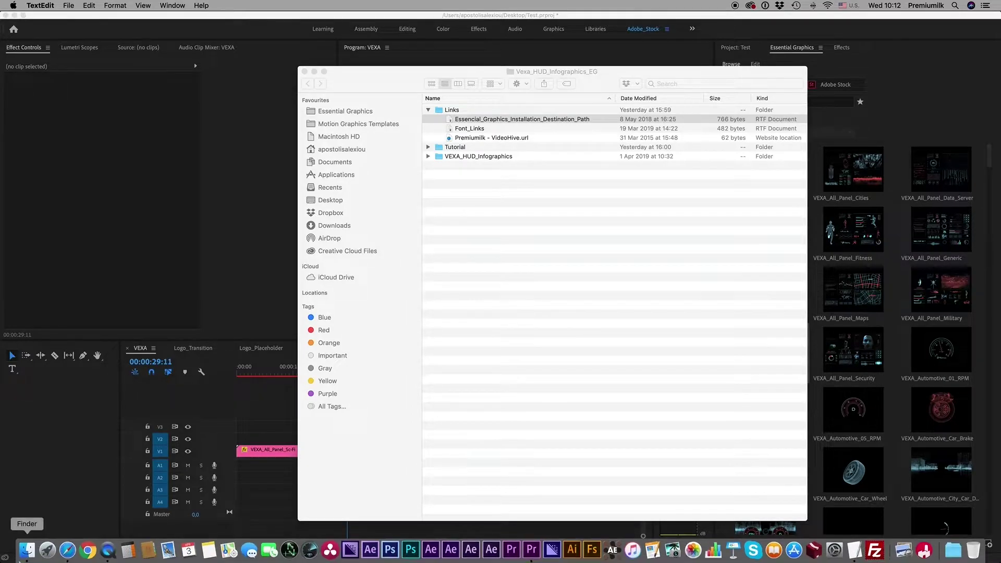
# Open the hidden user Library folder from Finder's Go menu with Option held.
pyautogui.click(27, 551)
pyautogui.click(127, 6)
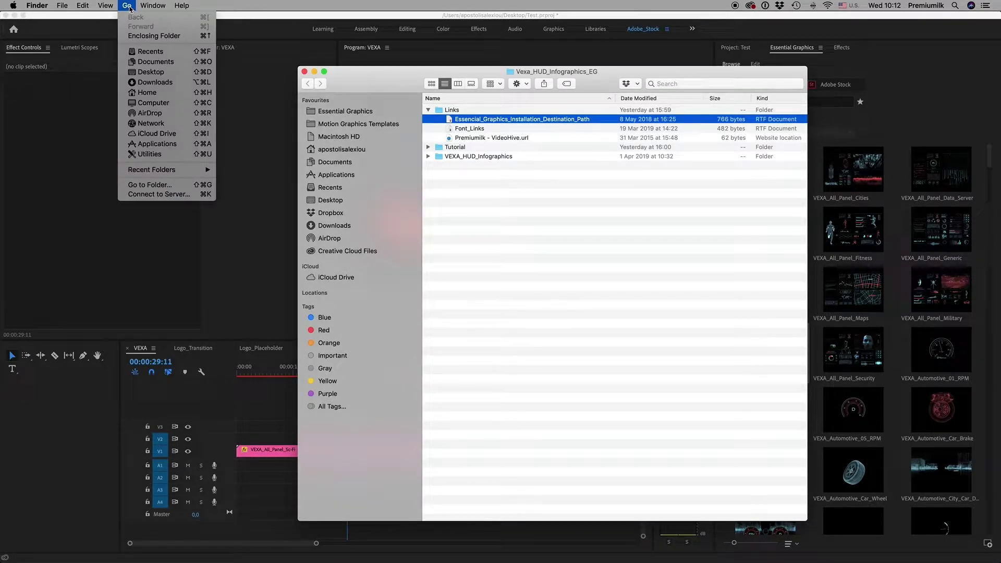
pyautogui.press('alt')
pyautogui.press('alt')
pyautogui.press('alt')
pyautogui.click(151, 102)
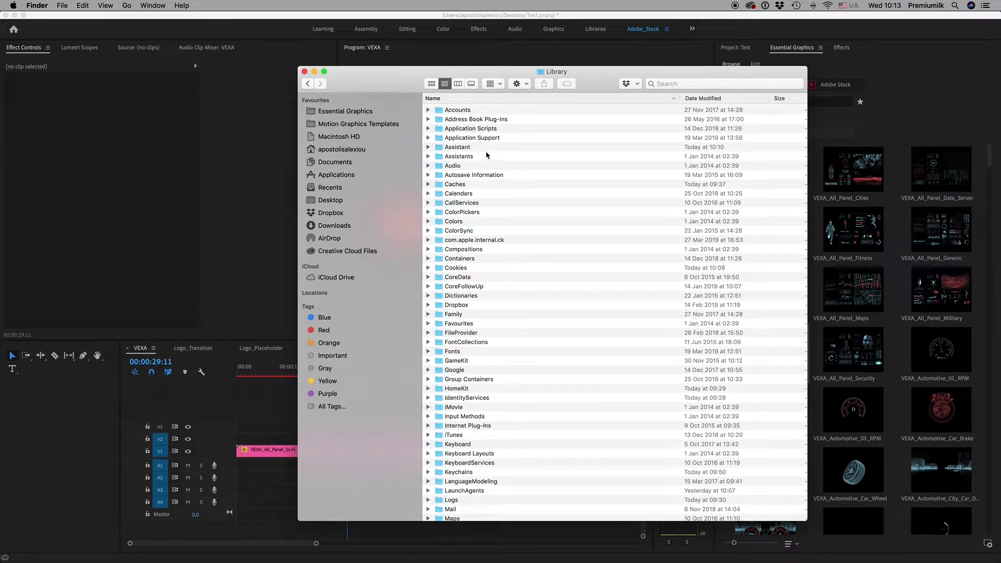
# Navigate to Application Support > Adobe > Common > Motion Graphics Templates, check VEXA_HUD_Infographics, and close Finder.
pyautogui.doubleClick(470, 138)
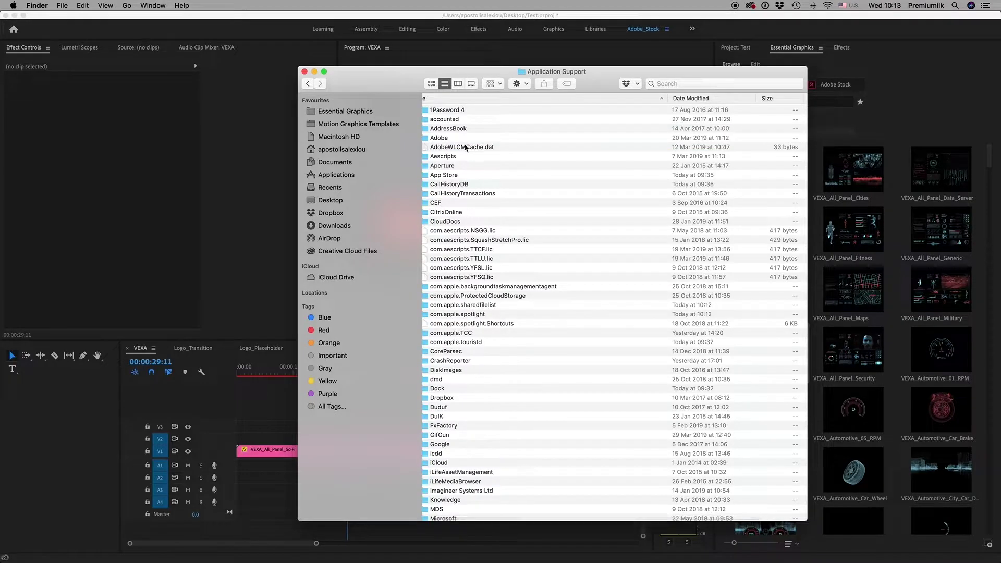
pyautogui.doubleClick(451, 138)
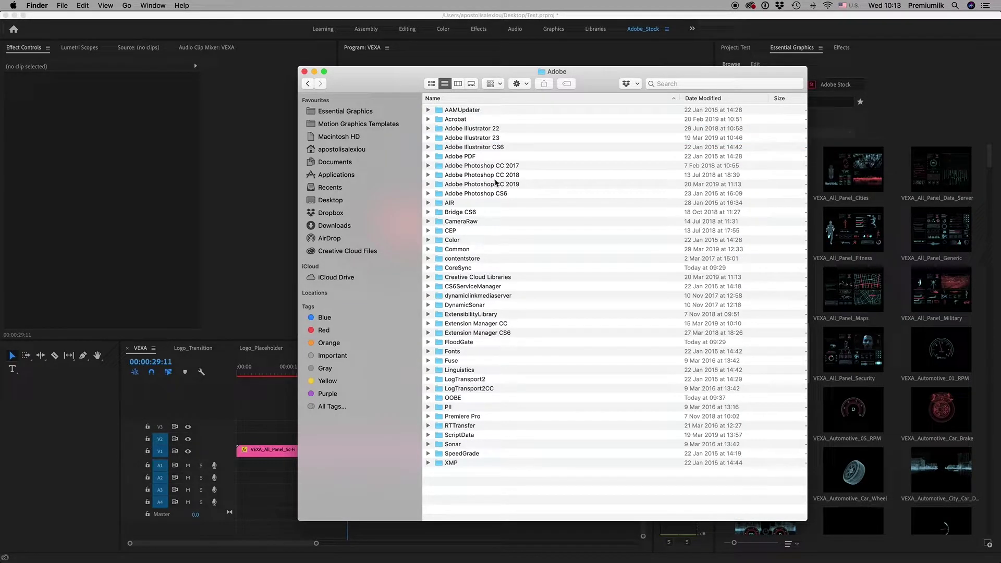
pyautogui.doubleClick(461, 250)
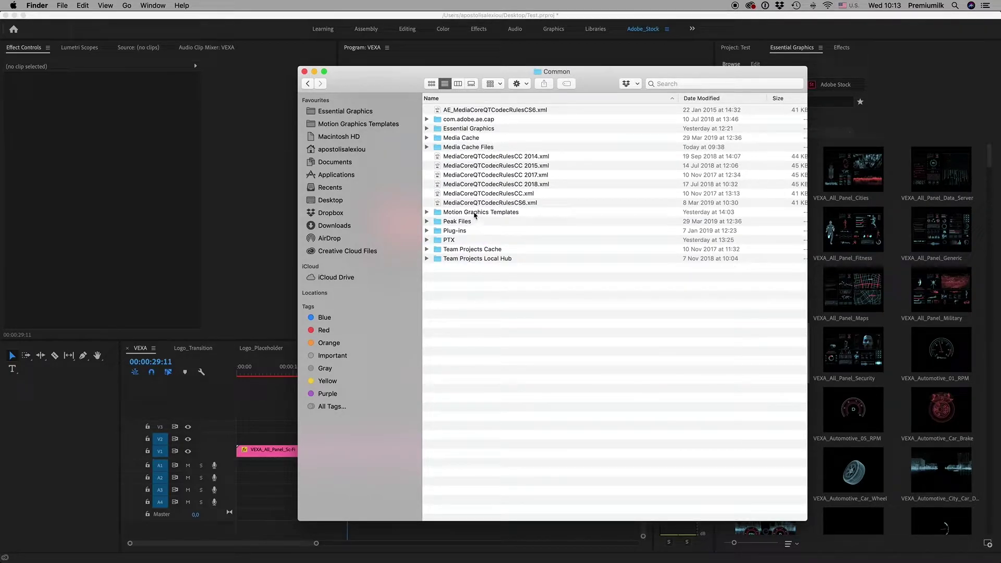
pyautogui.doubleClick(475, 213)
pyautogui.click(469, 230)
pyautogui.click(428, 230)
pyautogui.click(428, 230)
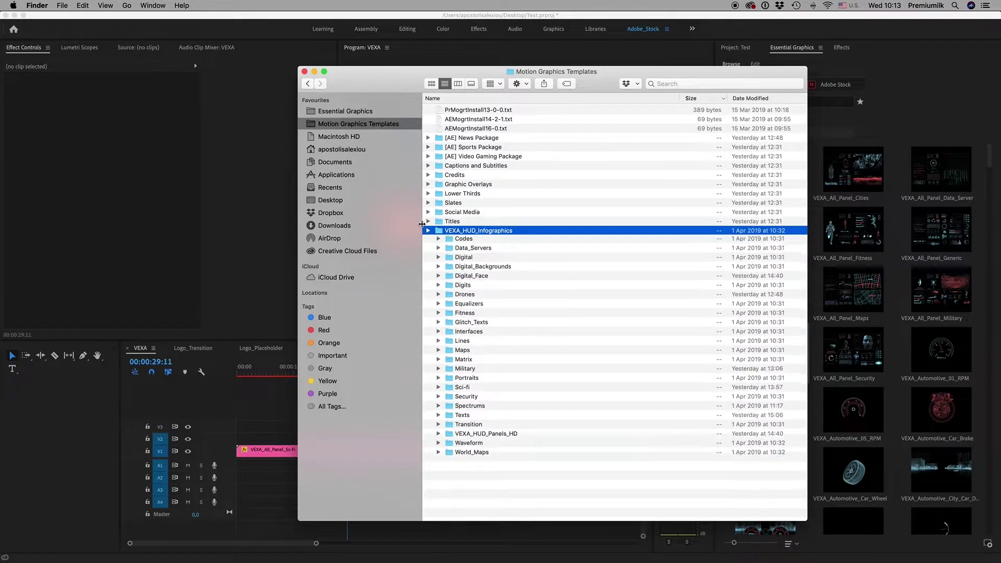
pyautogui.click(305, 74)
pyautogui.click(991, 157)
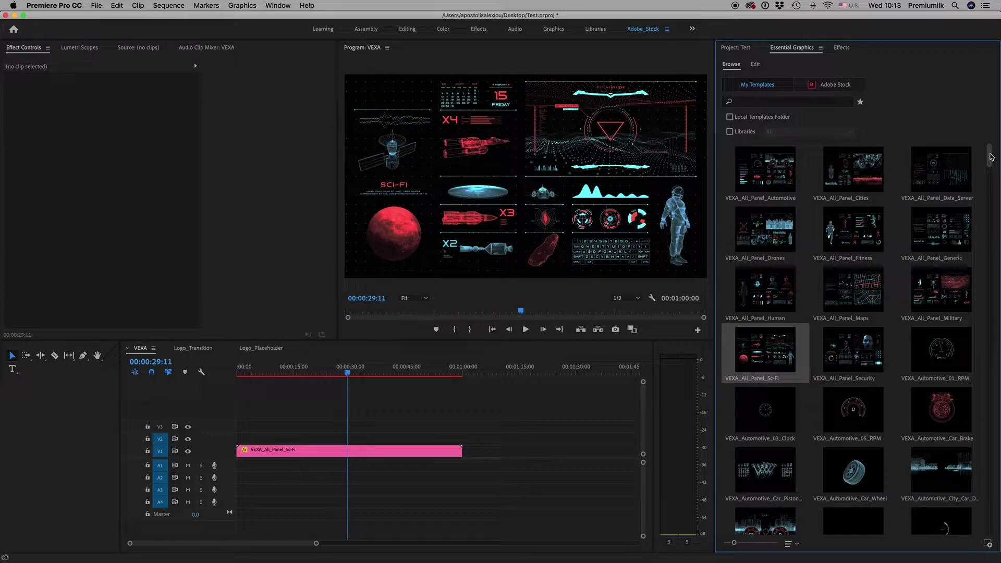
# Try changing the Sc-Fi panel's Color_01 to green, then undo it.
pyautogui.scroll(-1, 991, 161)
pyautogui.scroll(-1, 991, 158)
pyautogui.scroll(-1, 992, 188)
pyautogui.moveTo(991, 189)
pyautogui.mouseDown()
pyautogui.moveTo(991, 502)
pyautogui.moveTo(992, 147)
pyautogui.mouseUp()
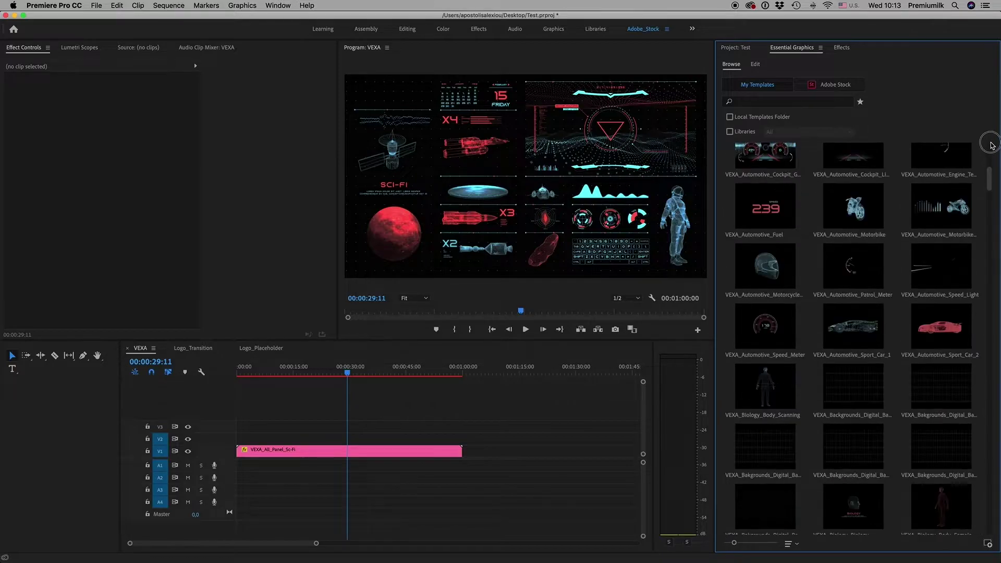
pyautogui.click(353, 455)
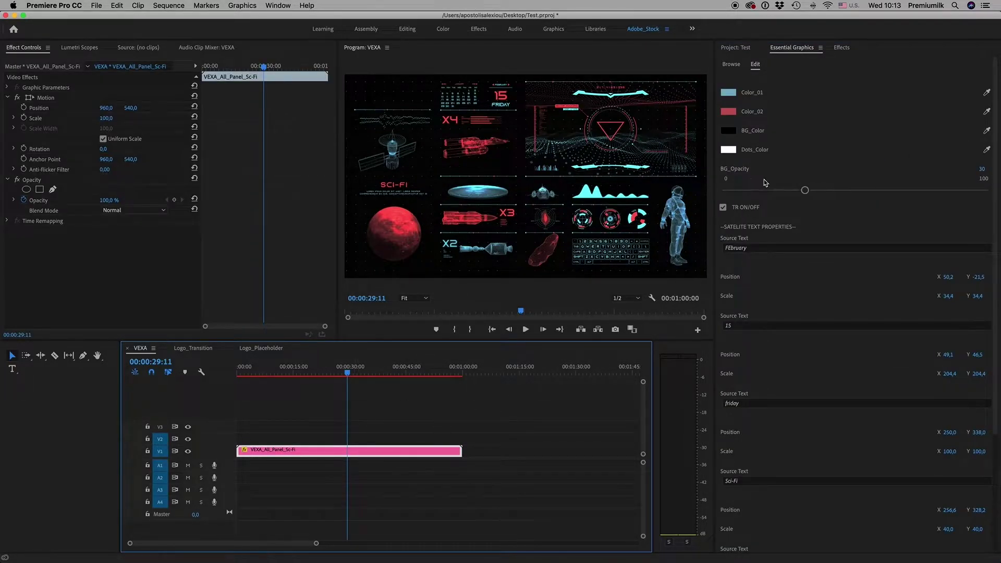
pyautogui.click(729, 92)
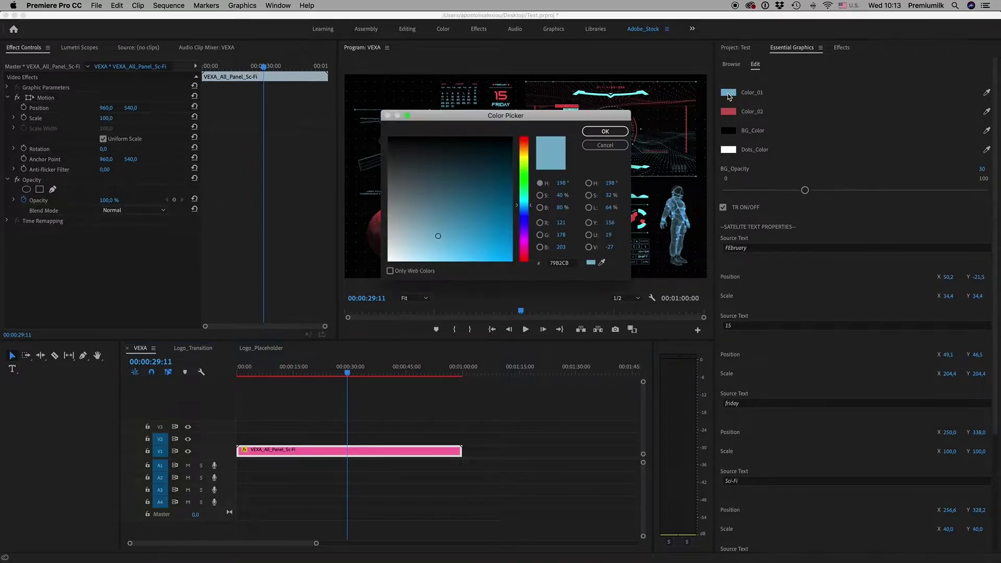
pyautogui.click(525, 191)
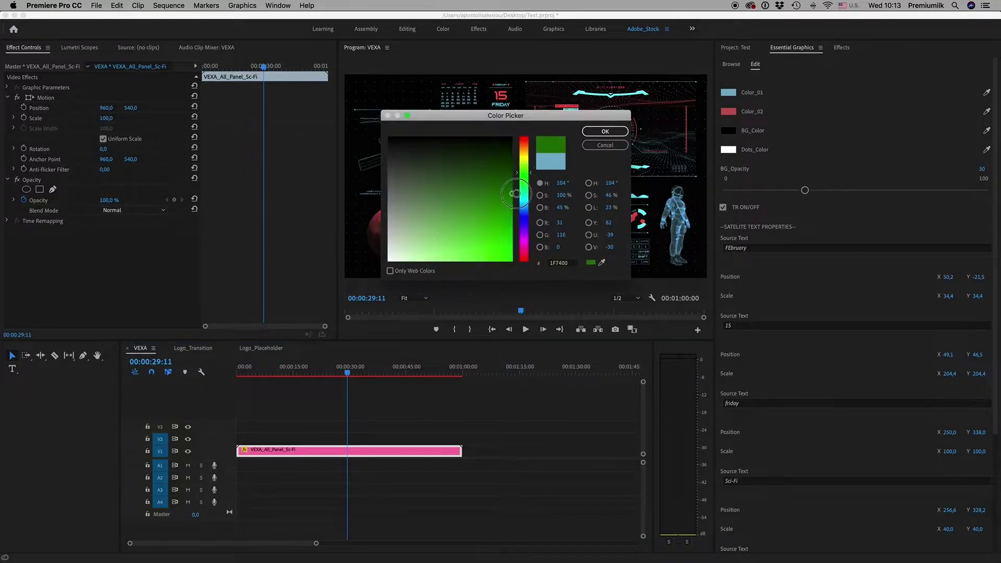
pyautogui.click(605, 132)
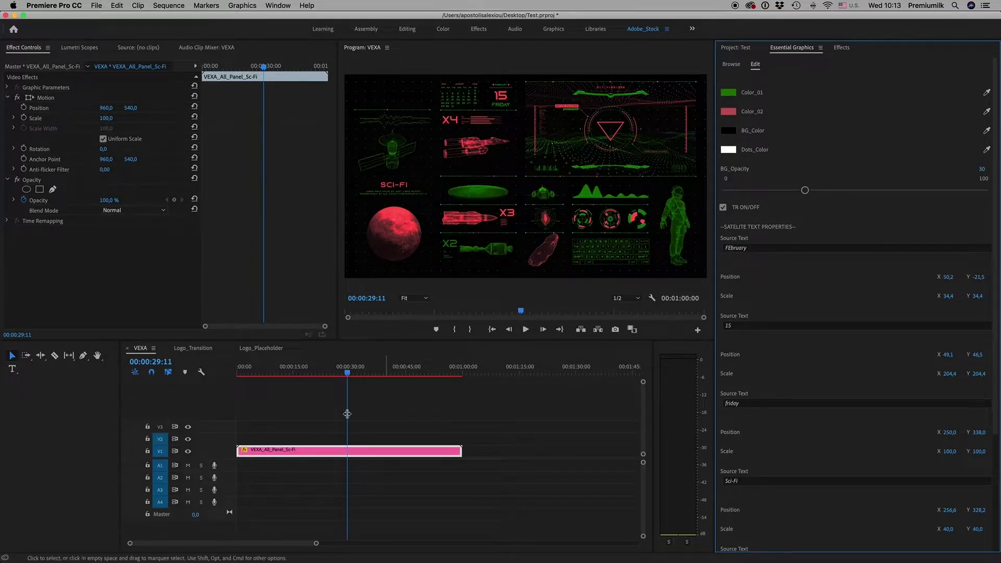
pyautogui.hotkey('ctrl', 'z')
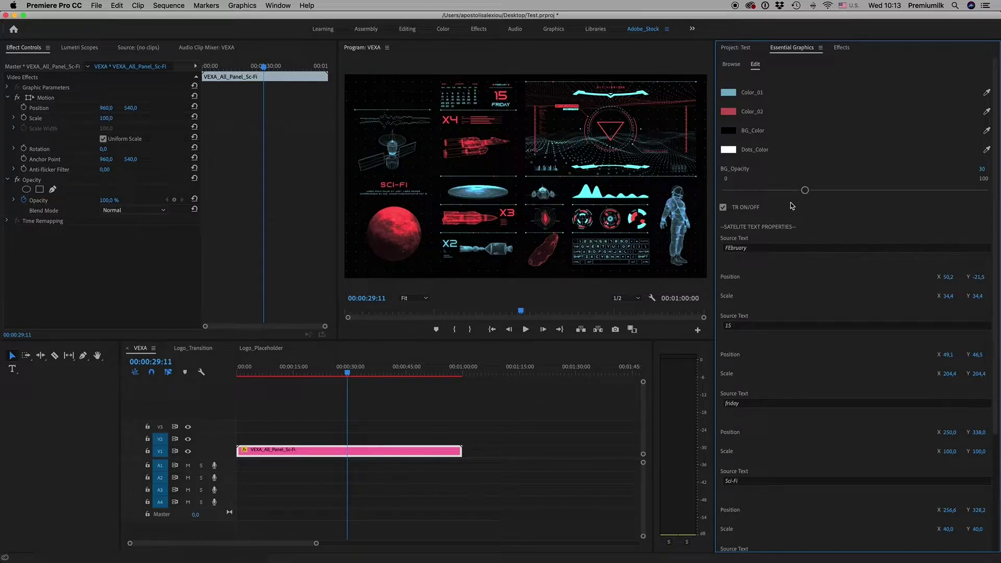
# Drop BG_Opacity from 30 to 0, then undo to restore it.
pyautogui.moveTo(804, 191); pyautogui.dragTo(656, 191)
pyautogui.hotkey('ctrl', 'z')
pyautogui.click(185, 388)
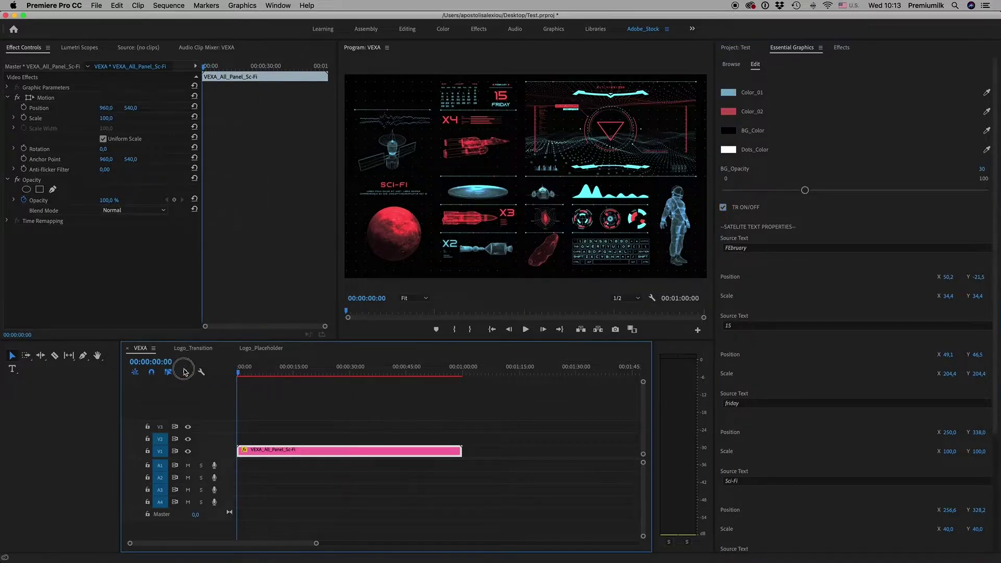
# Play the sequence from the start and stop around four seconds in.
pyautogui.press('Home')
pyautogui.press('space')
pyautogui.click(241, 373)
pyautogui.moveTo(242, 373); pyautogui.dragTo(252, 373)
# Toggle TR ON/OFF off and back on, leaving the playhead at 00:00:15:05.
pyautogui.click(723, 207)
pyautogui.moveTo(252, 373); pyautogui.dragTo(211, 373)
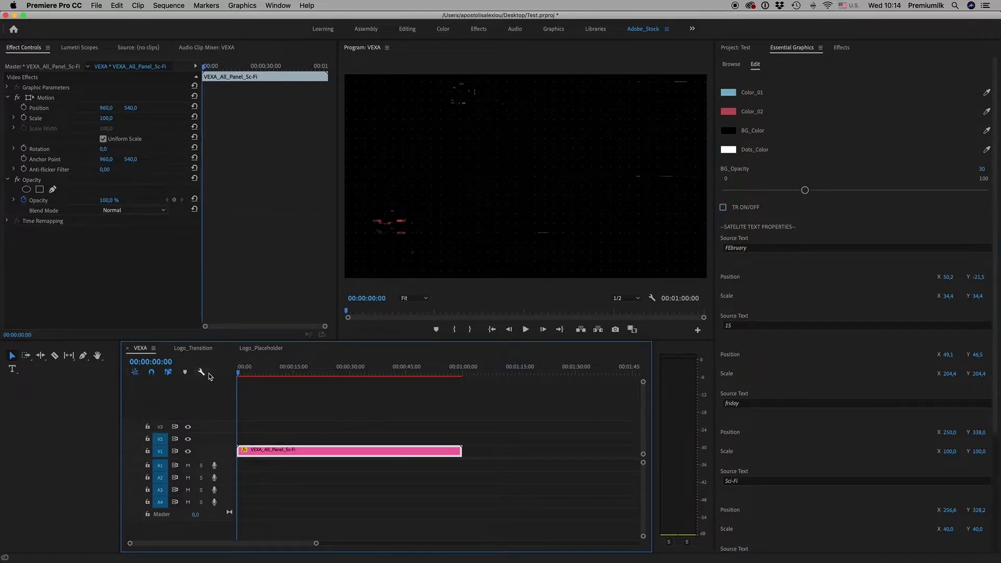
pyautogui.moveTo(251, 373); pyautogui.dragTo(257, 374)
pyautogui.click(746, 207)
pyautogui.click(294, 373)
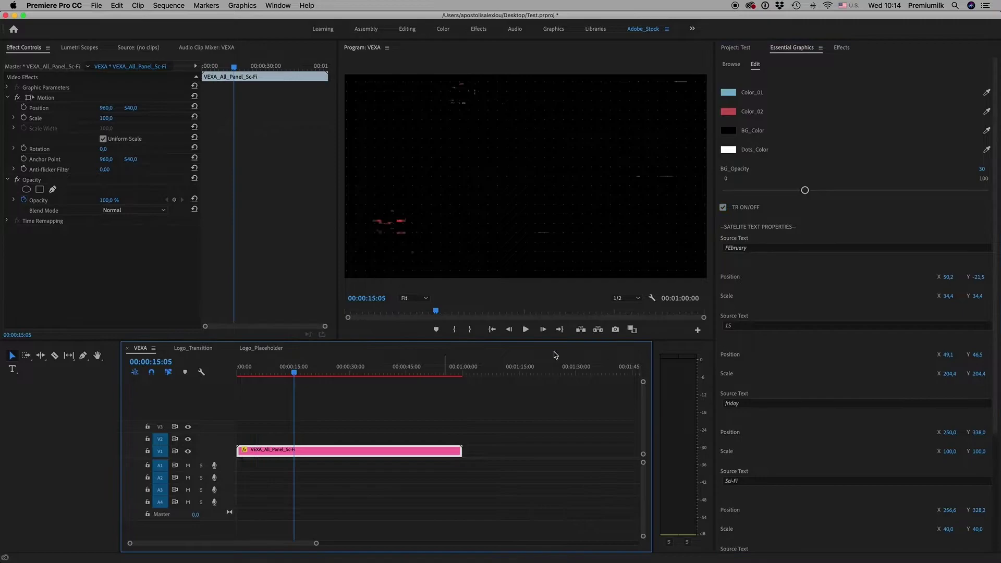
# Inspect the FEbruary source text field, then return to the template thumbnails.
pyautogui.click(765, 250)
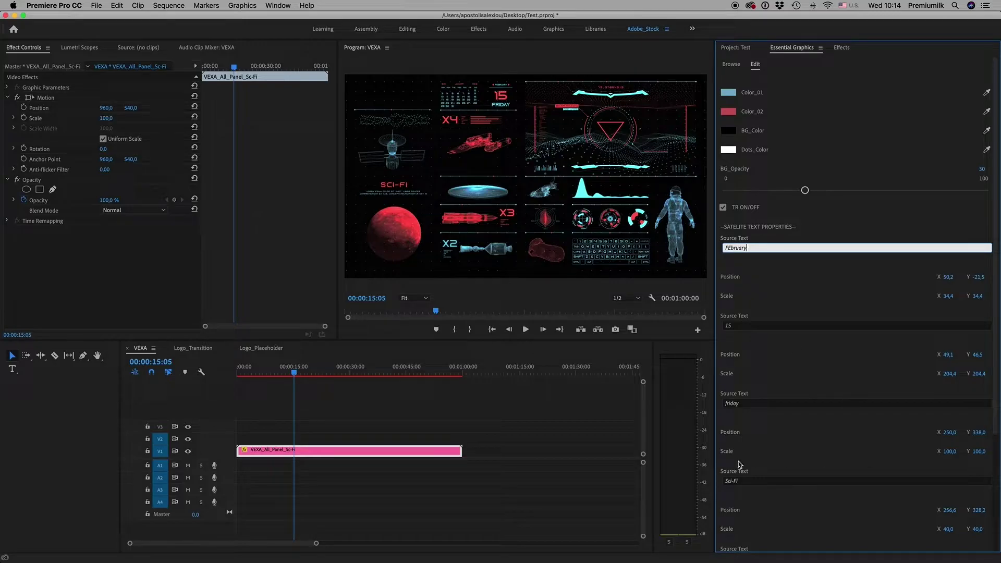
pyautogui.scroll(-2, 940, 416)
pyautogui.scroll(-2, 940, 416)
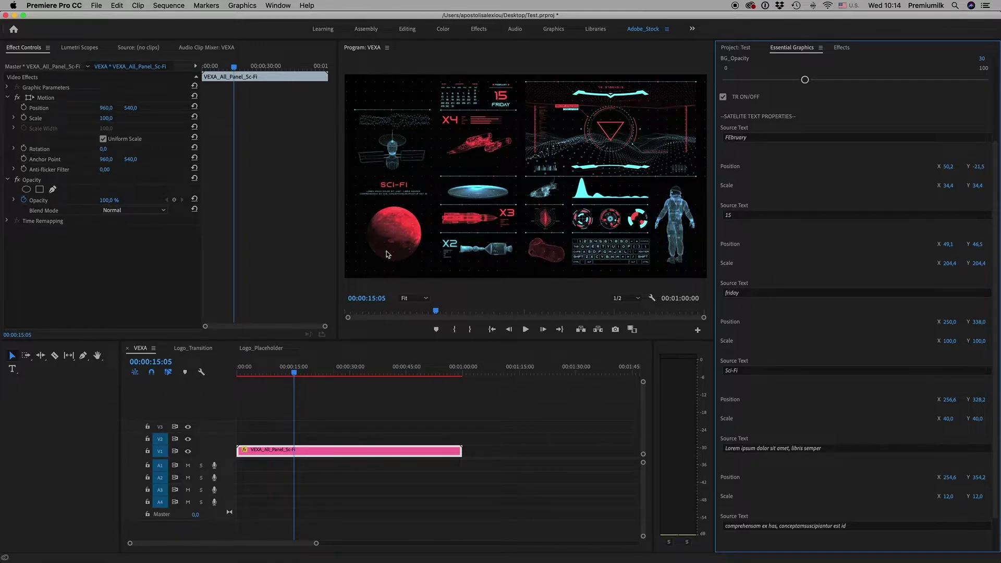
pyautogui.click(737, 48)
pyautogui.click(795, 48)
pyautogui.scroll(4, 733, 67)
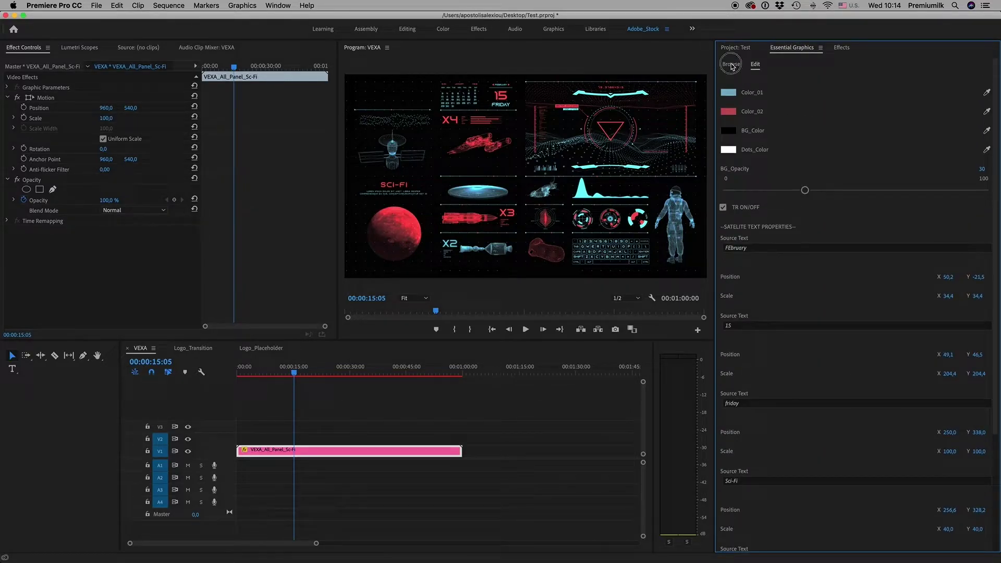
pyautogui.click(732, 66)
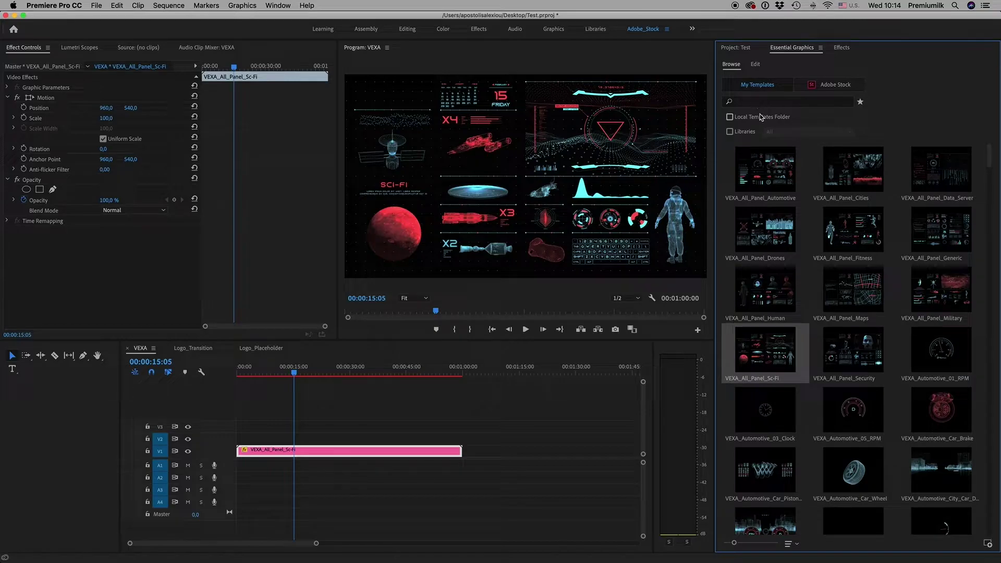
# Put envato_white.ai on V1 of the Logo_Placeholder sequence.
pyautogui.click(742, 48)
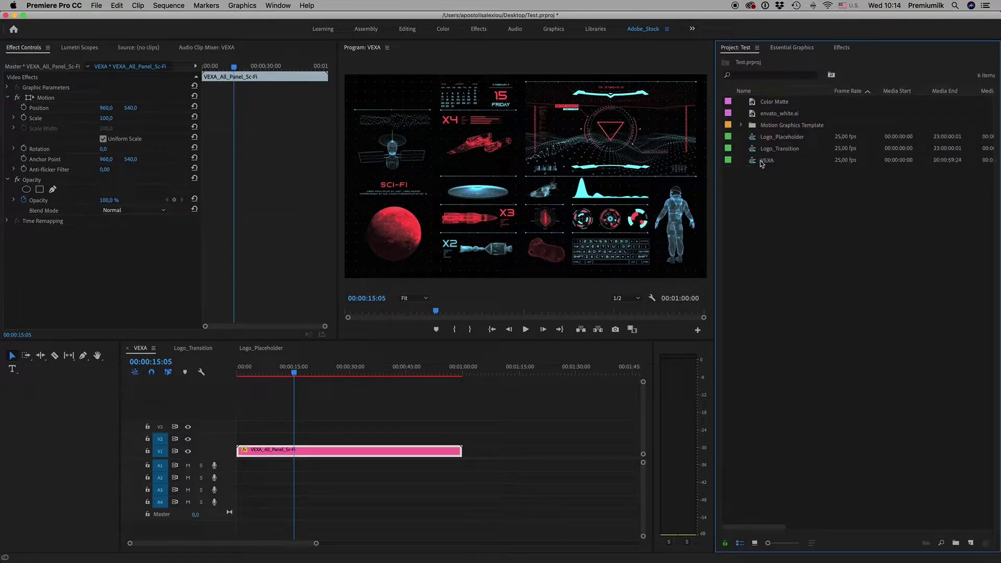
pyautogui.doubleClick(752, 138)
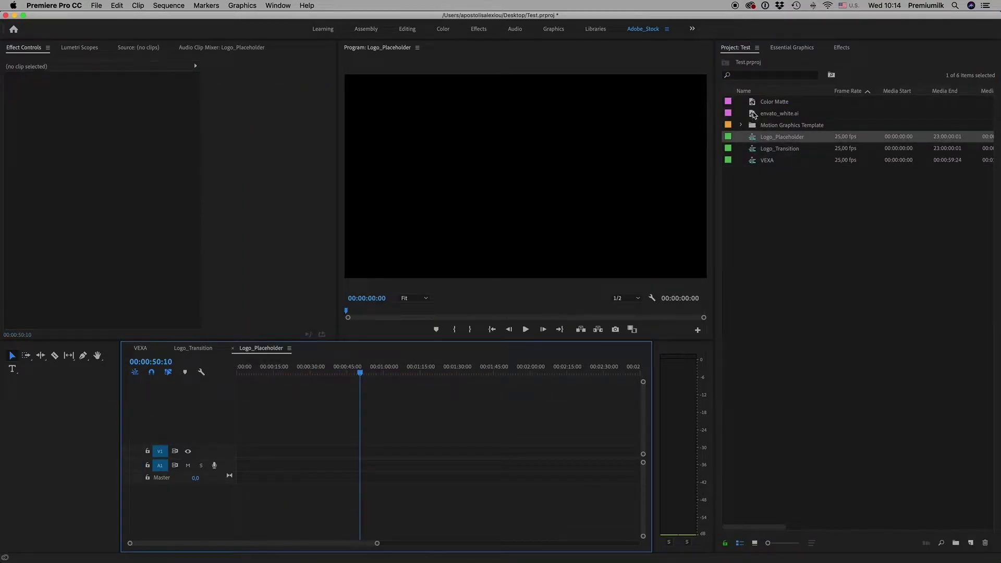
pyautogui.click(753, 114)
pyautogui.click(172, 6)
pyautogui.moveTo(753, 113); pyautogui.dragTo(198, 455)
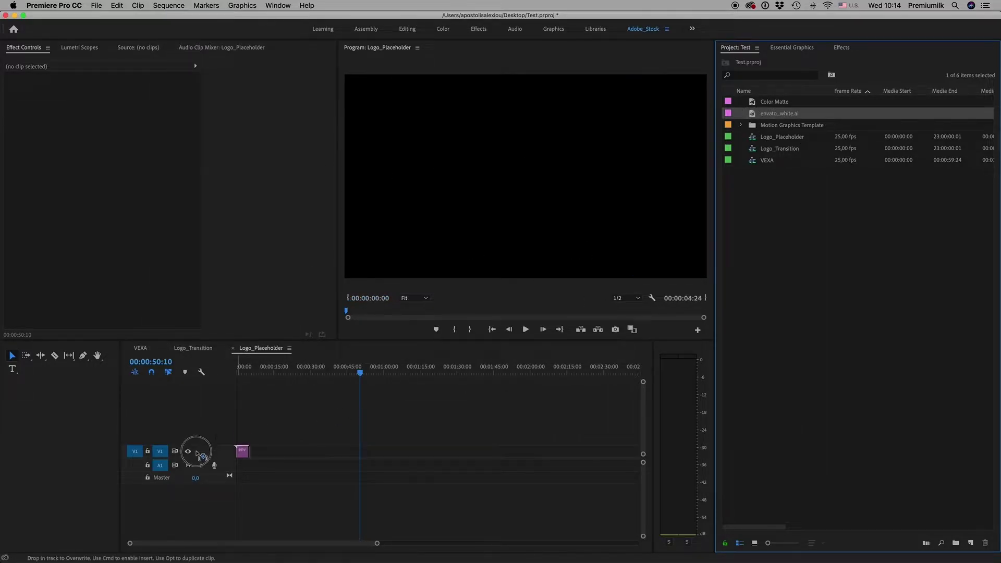
pyautogui.moveTo(198, 455); pyautogui.dragTo(363, 460)
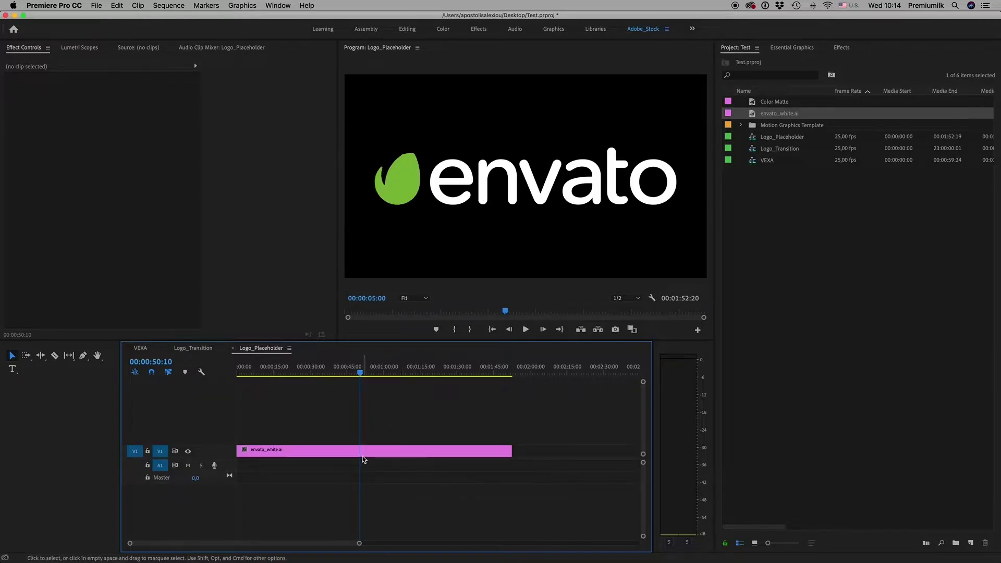
# Scale the envato logo to 56%, then open the Logo_Transition sequence.
pyautogui.click(363, 454)
pyautogui.moveTo(105, 108); pyautogui.dragTo(83, 108)
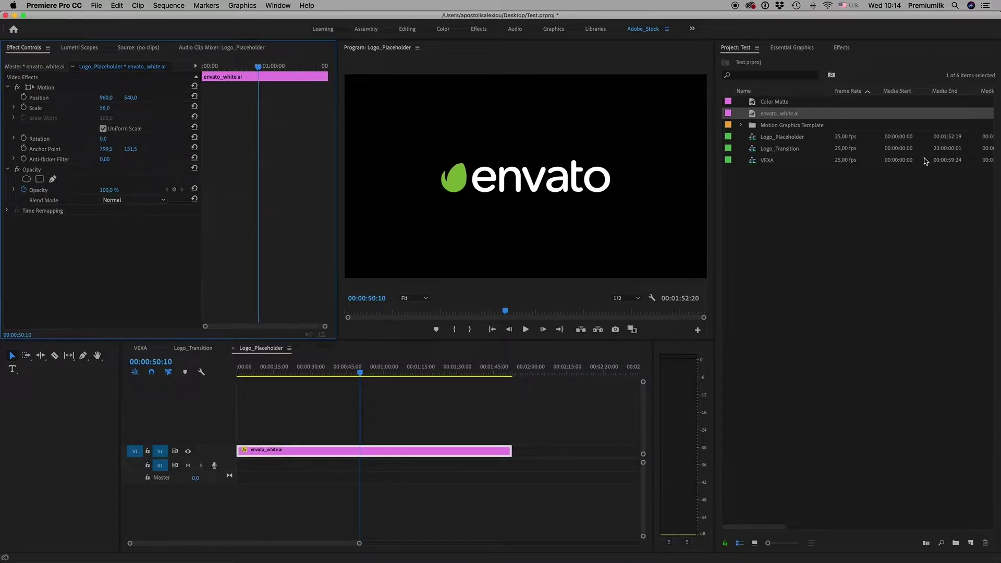
pyautogui.click(755, 151)
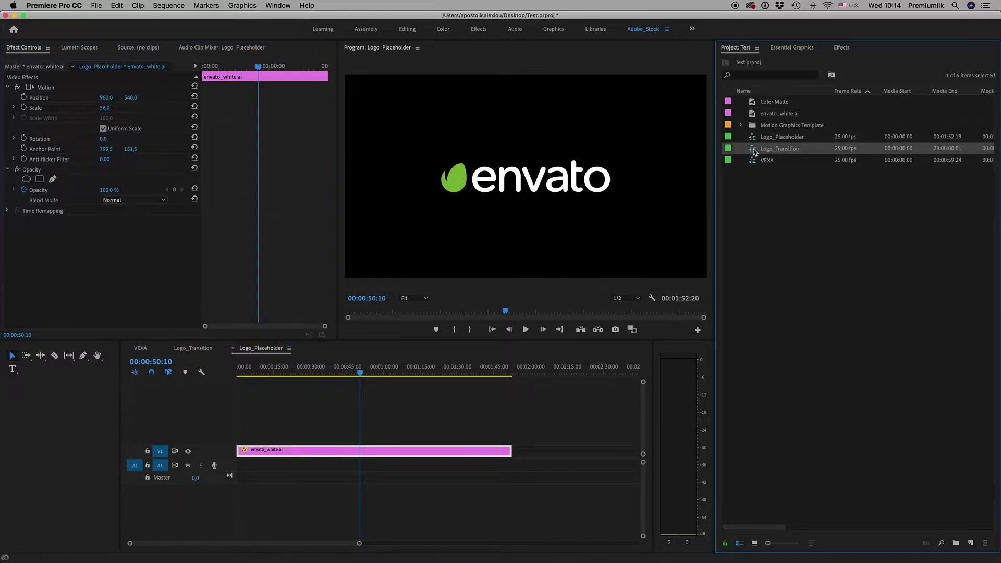
pyautogui.doubleClick(753, 151)
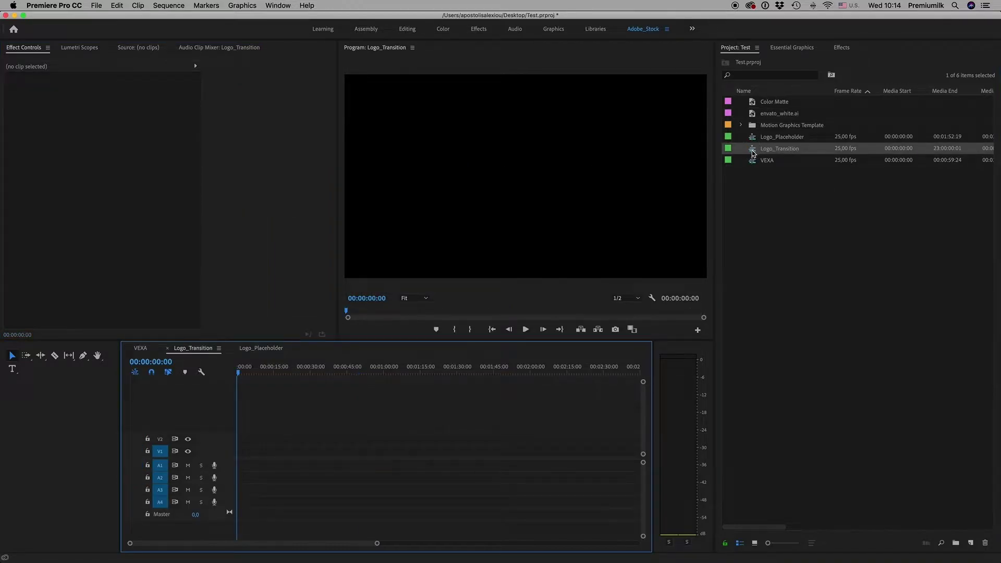
# Add Logo_Placeholder to V1 of Logo_Transition, unlink it, and delete its audio.
pyautogui.moveTo(754, 137); pyautogui.dragTo(354, 457)
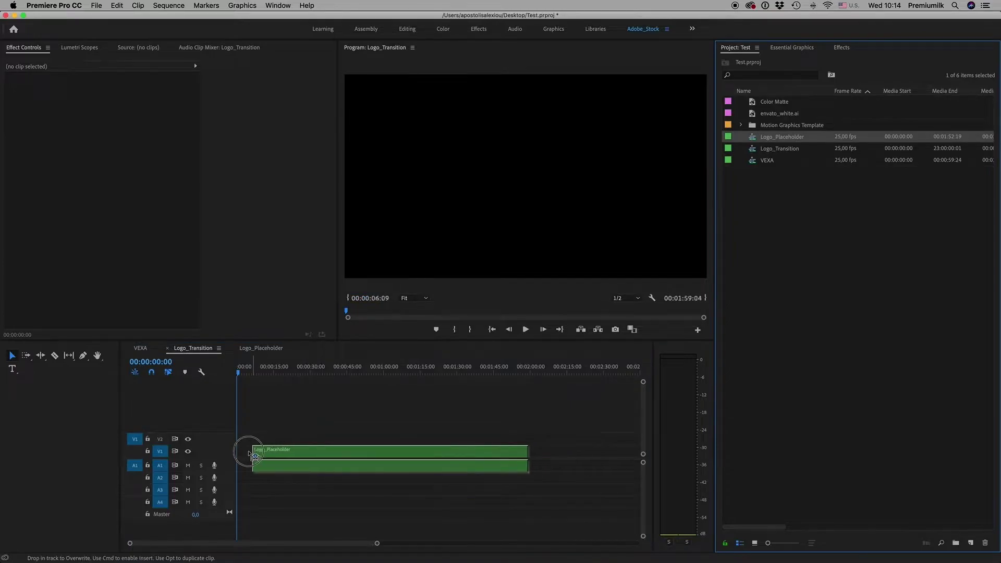
pyautogui.rightClick(354, 457)
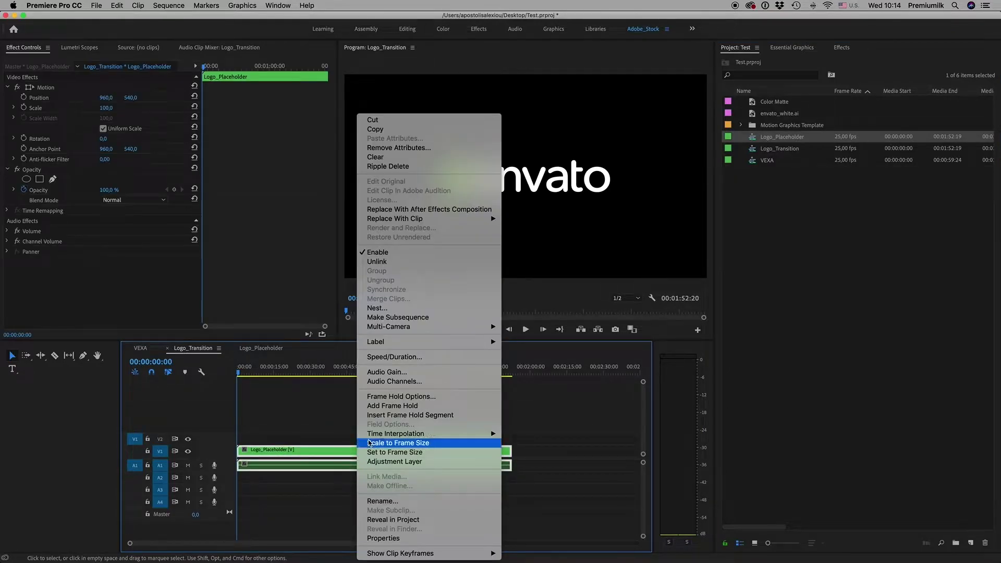
pyautogui.click(404, 265)
pyautogui.click(479, 465)
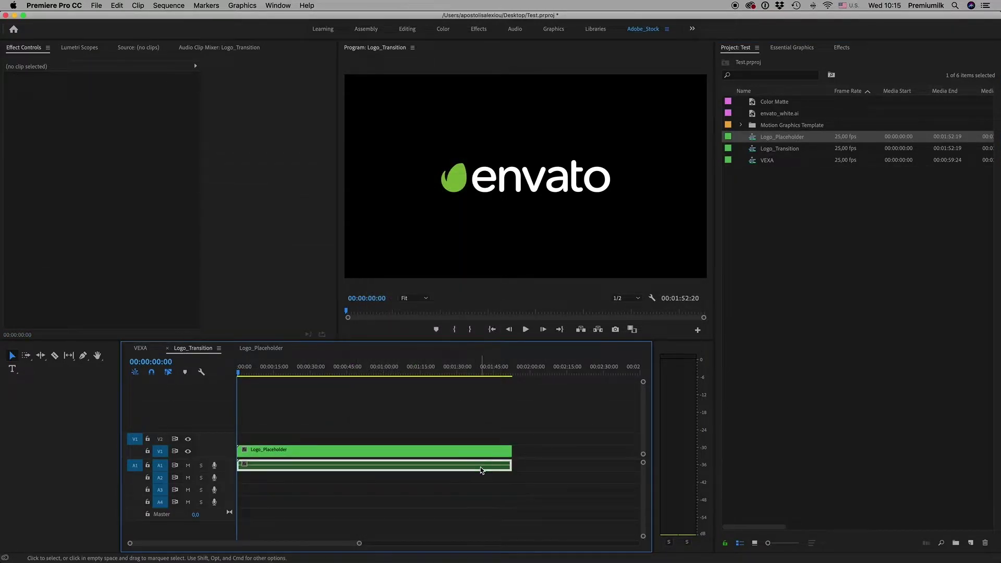
pyautogui.press('Delete')
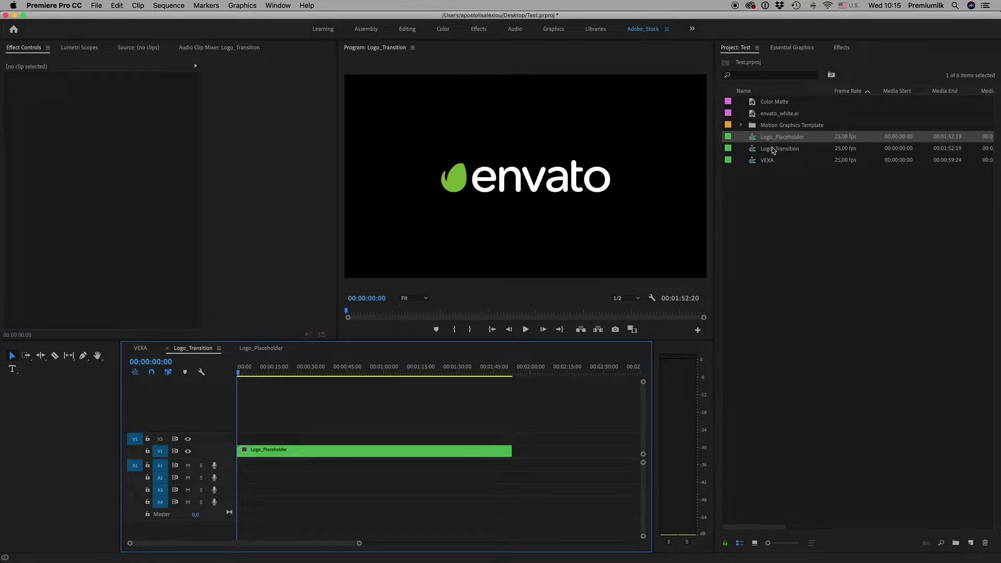
# Layer the VEXA_Transition template on V2 above the logo and shorten its end.
pyautogui.click(789, 48)
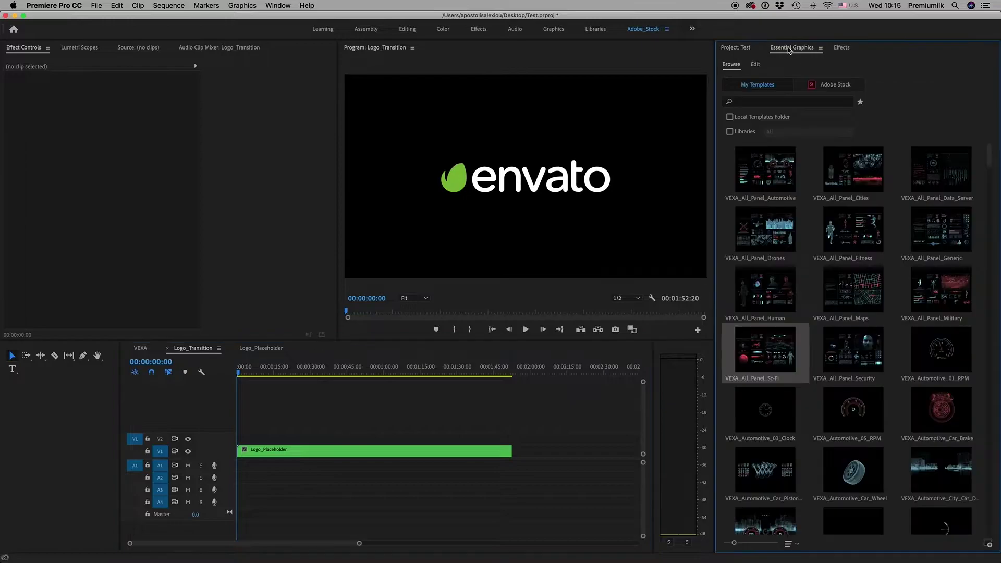
pyautogui.moveTo(989, 158); pyautogui.dragTo(994, 466)
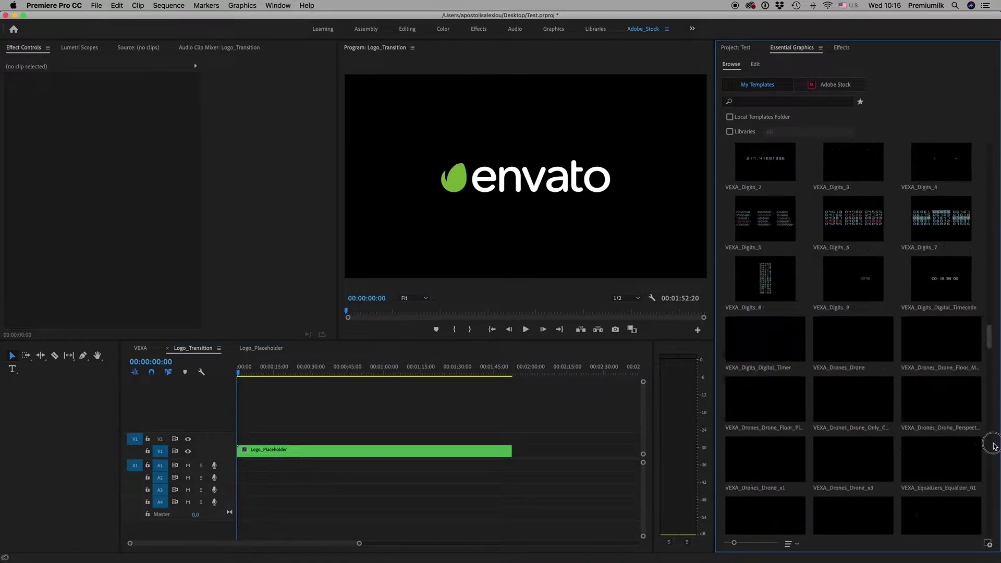
pyautogui.scroll(-10, 993, 459)
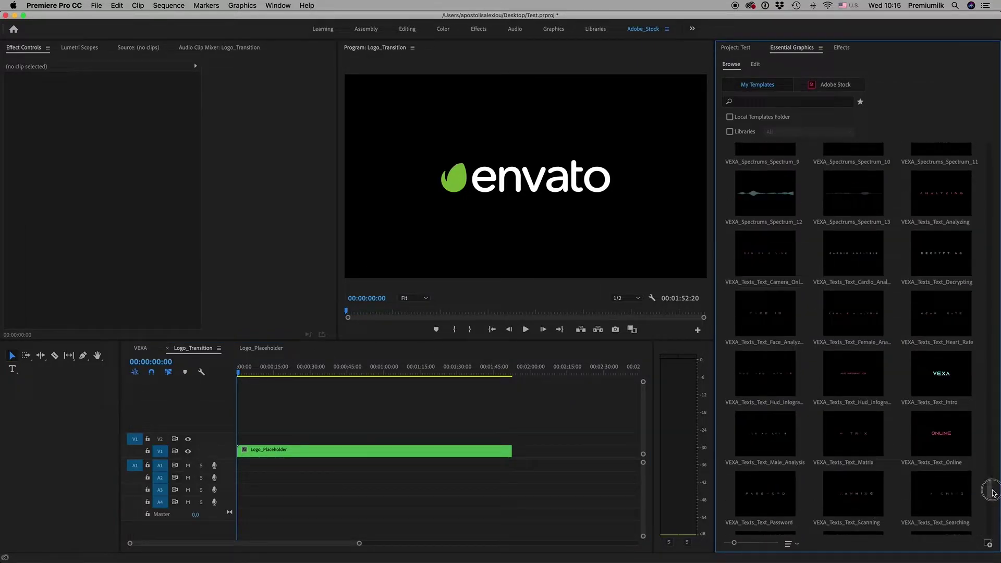
pyautogui.scroll(5, 992, 457)
pyautogui.scroll(-4, 991, 467)
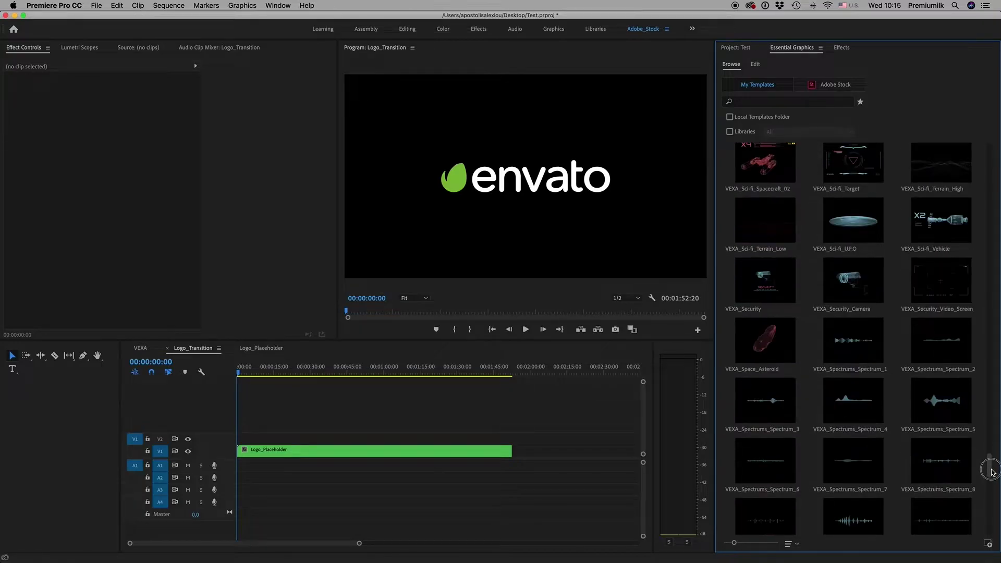
pyautogui.moveTo(992, 496); pyautogui.dragTo(993, 516)
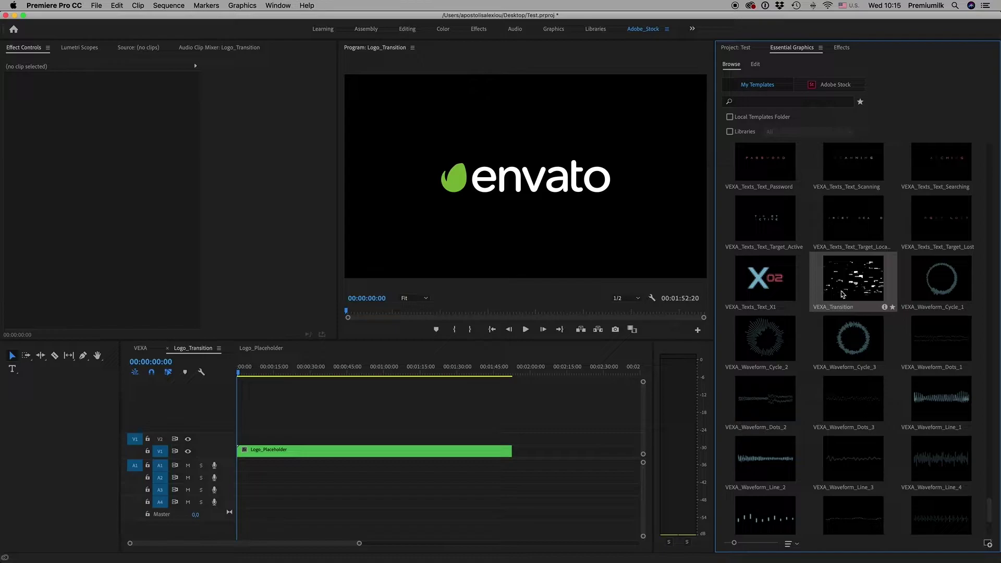
pyautogui.moveTo(853, 284); pyautogui.dragTo(247, 446)
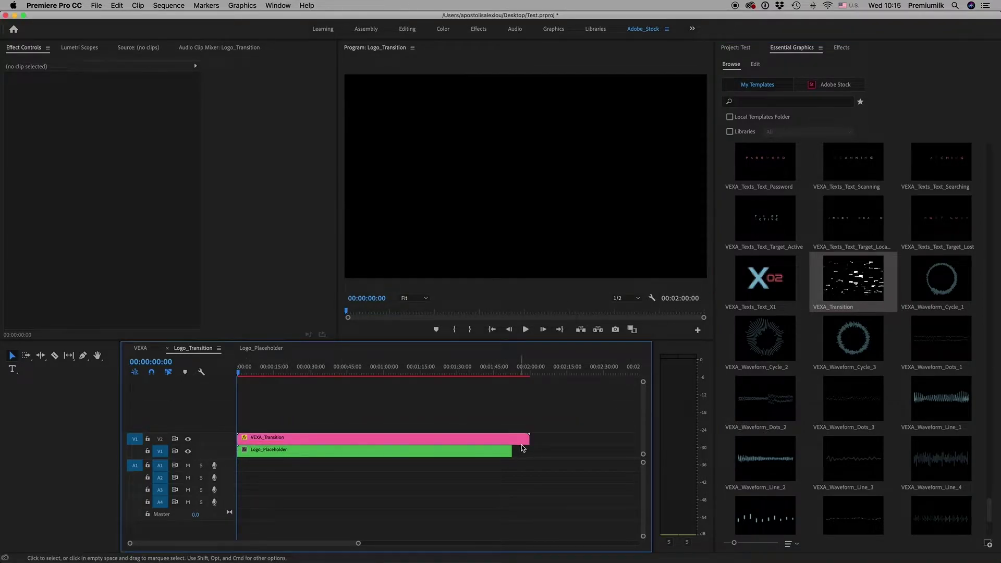
pyautogui.moveTo(529, 439); pyautogui.dragTo(516, 439)
# Select the Logo_Placeholder clip in preparation for adding an effect.
pyautogui.click(300, 452)
pyautogui.click(743, 48)
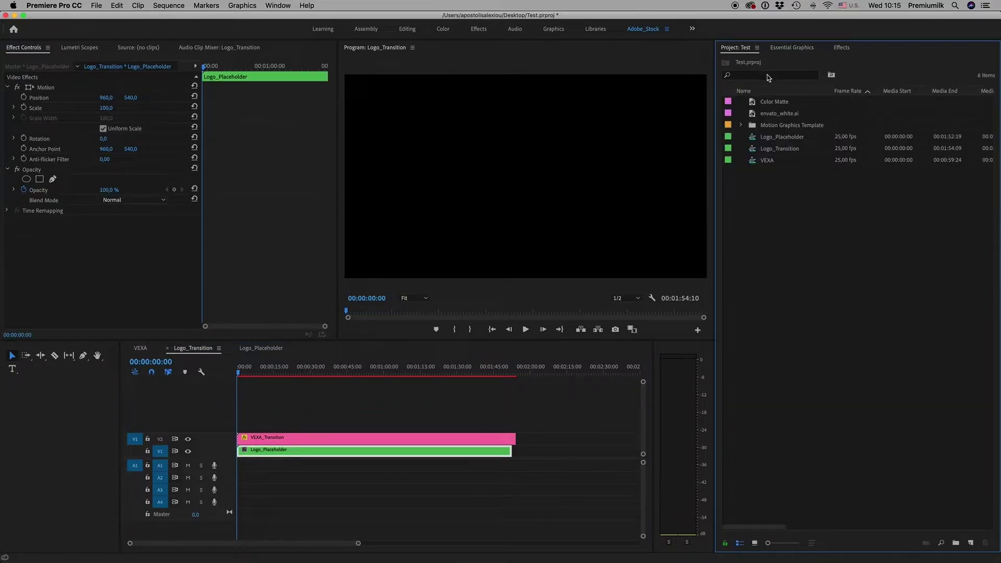
pyautogui.click(792, 48)
pyautogui.click(841, 48)
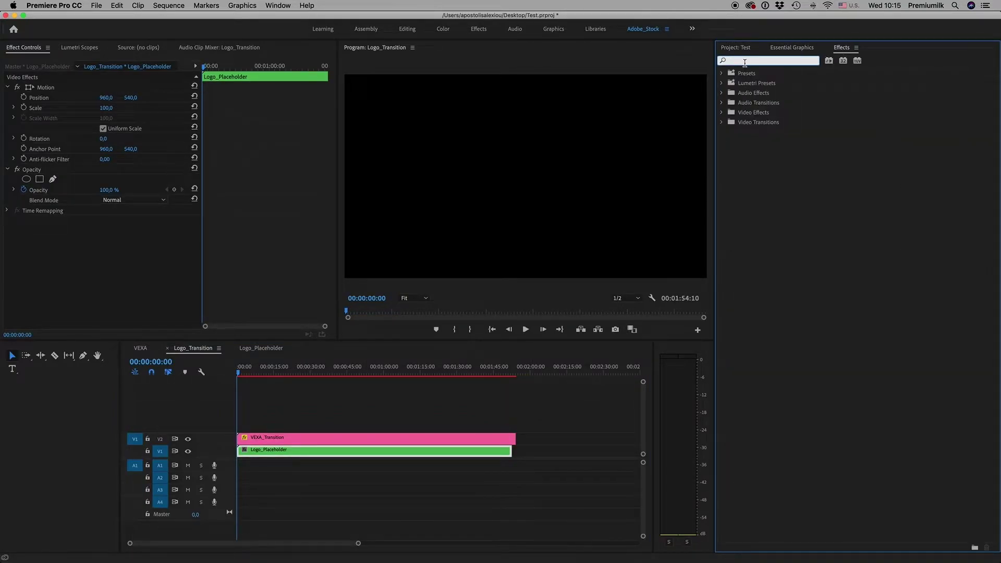
# Apply Track Matte Key to Logo_Placeholder with Matte Video 2 and Composite Using Matte Luma.
pyautogui.write('trac')
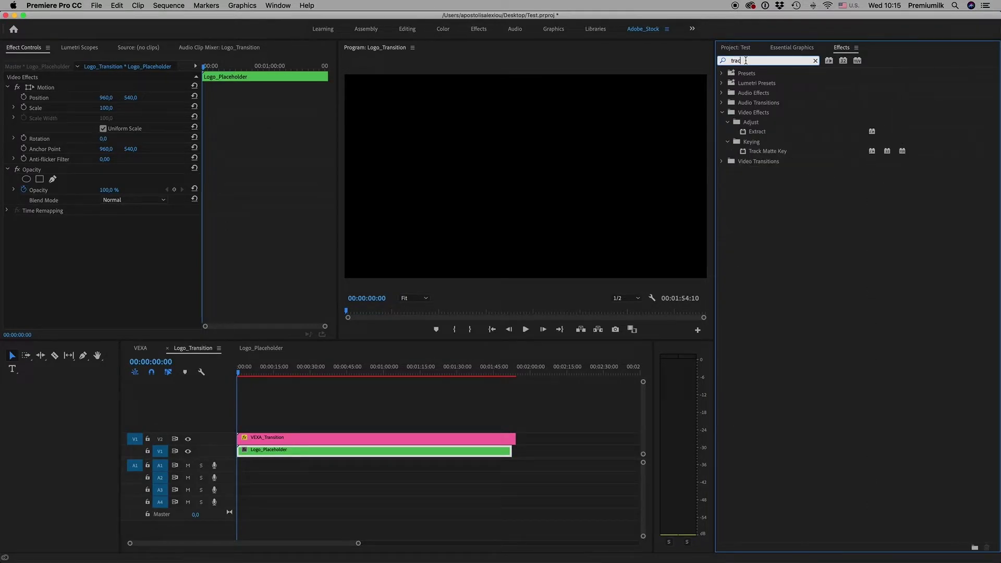
pyautogui.moveTo(768, 152); pyautogui.dragTo(302, 452)
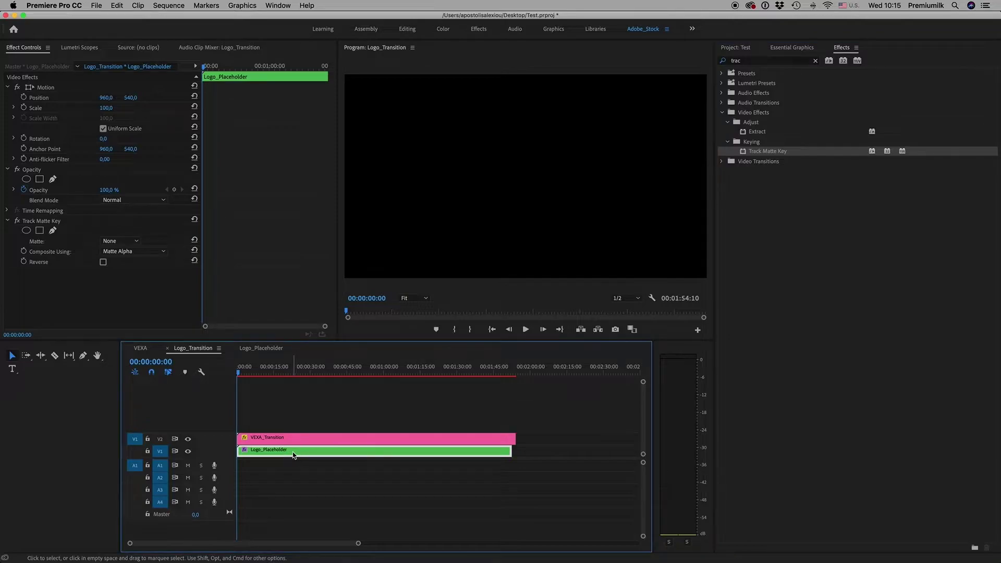
pyautogui.click(134, 251)
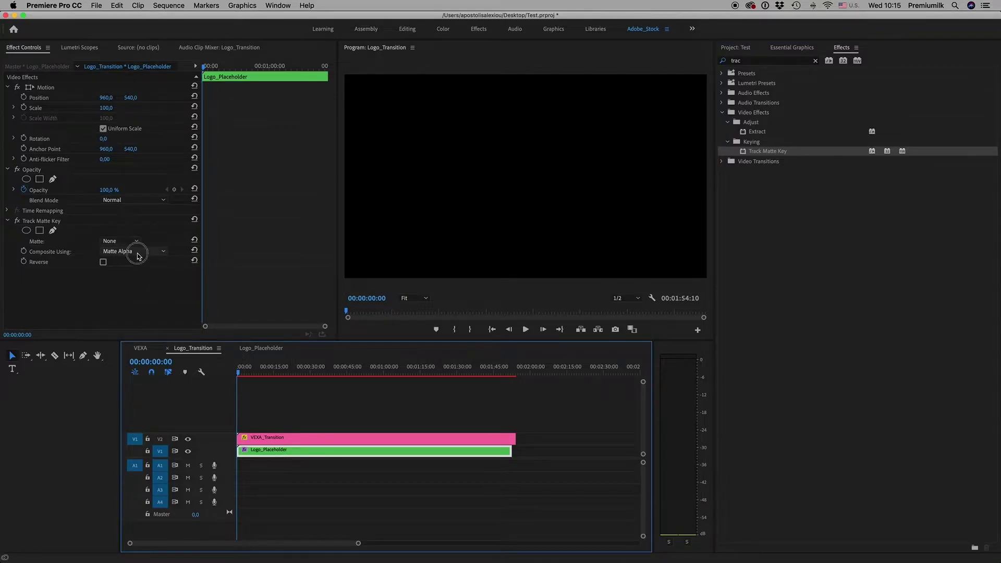
pyautogui.click(139, 273)
pyautogui.click(121, 241)
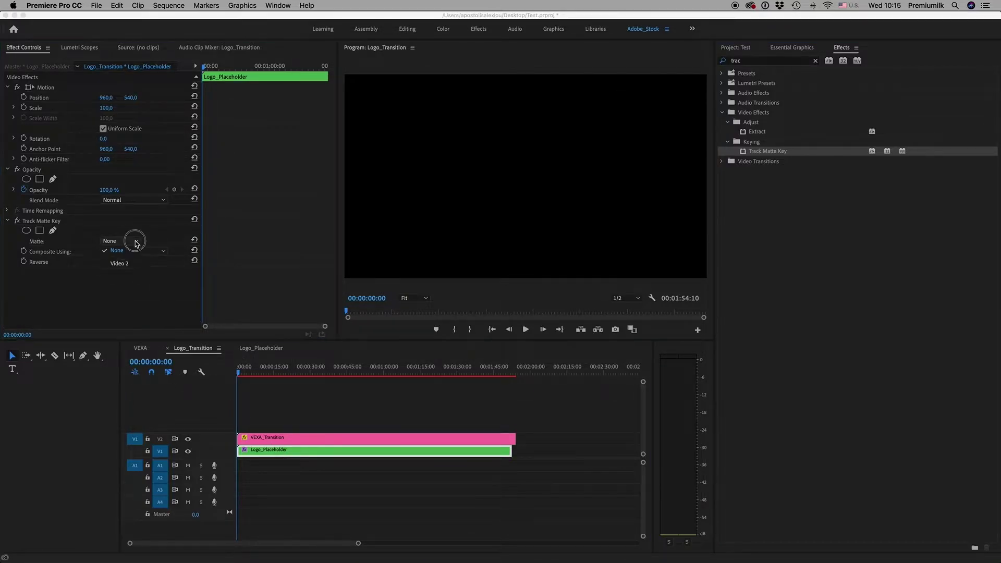
pyautogui.click(121, 264)
# Preview the masked logo transition, parking the playhead around 00:00:02:15.
pyautogui.moveTo(246, 371); pyautogui.dragTo(238, 371)
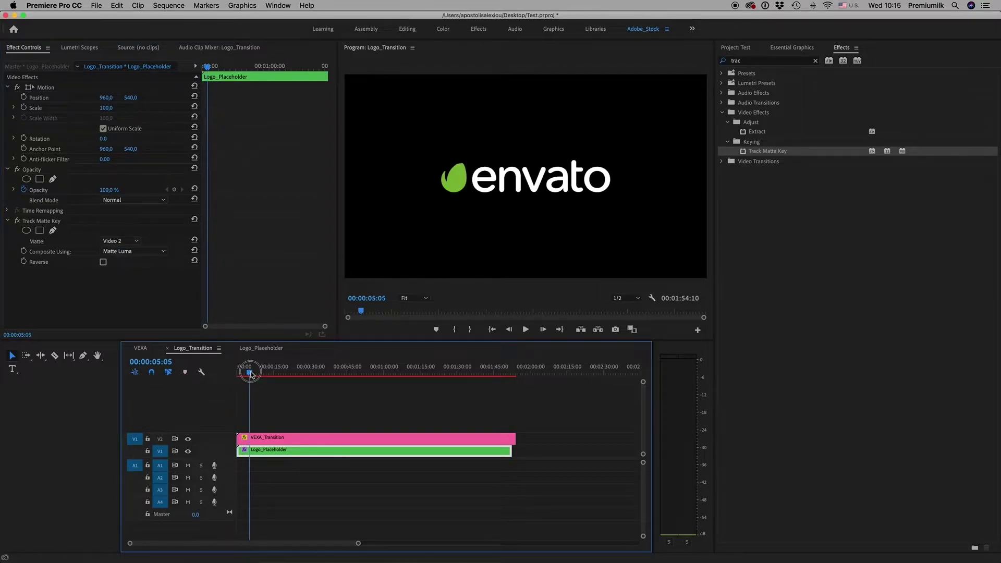
pyautogui.press('space')
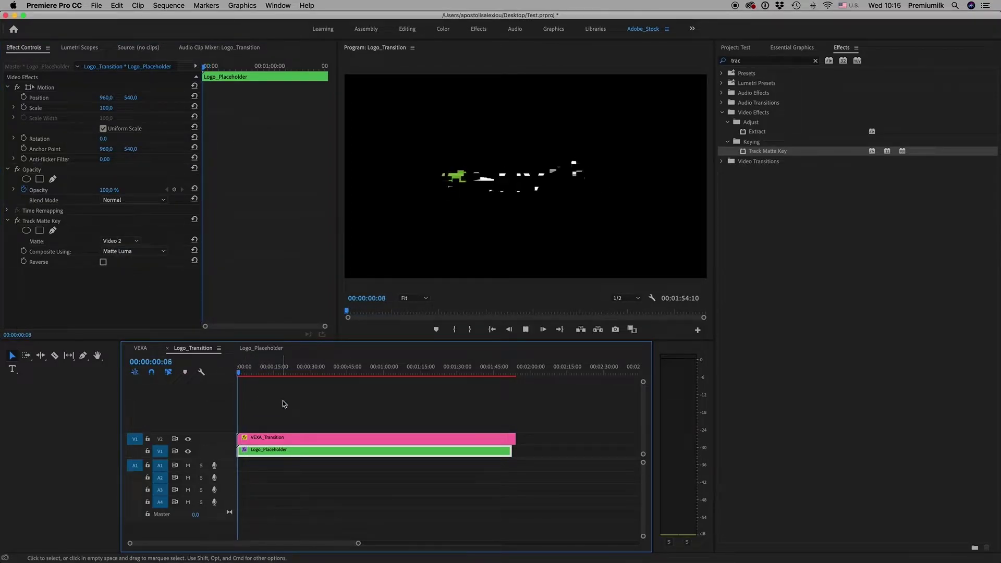
pyautogui.click(221, 372)
pyautogui.press('space')
pyautogui.press('space')
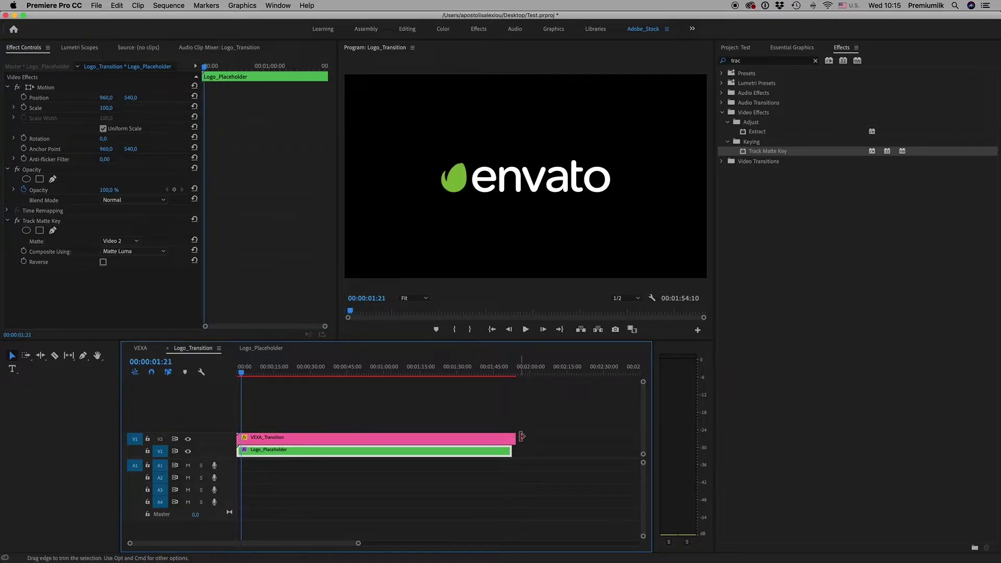
pyautogui.click(244, 372)
pyautogui.moveTo(244, 373); pyautogui.dragTo(223, 379)
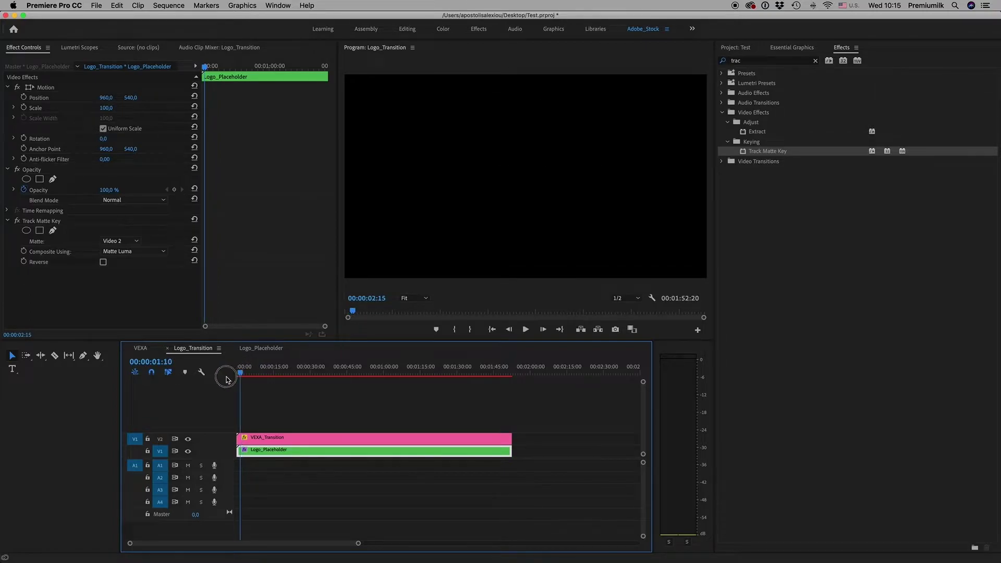
pyautogui.press('space')
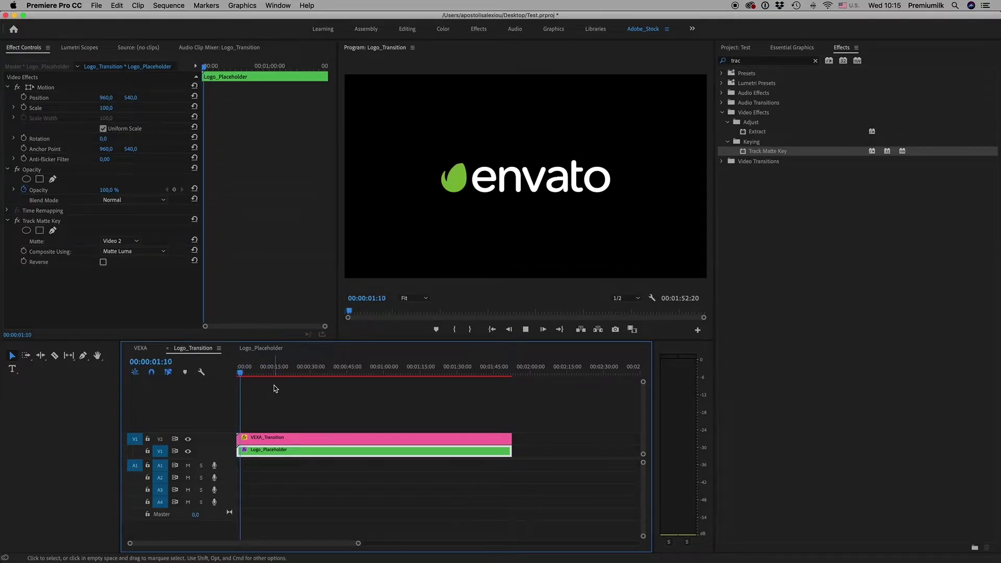
pyautogui.press('space')
pyautogui.click(743, 50)
pyautogui.click(788, 48)
pyautogui.click(739, 48)
# In the VEXA sequence, add Logo_Transition above the Sci-Fi panel clip without its audio.
pyautogui.doubleClick(754, 162)
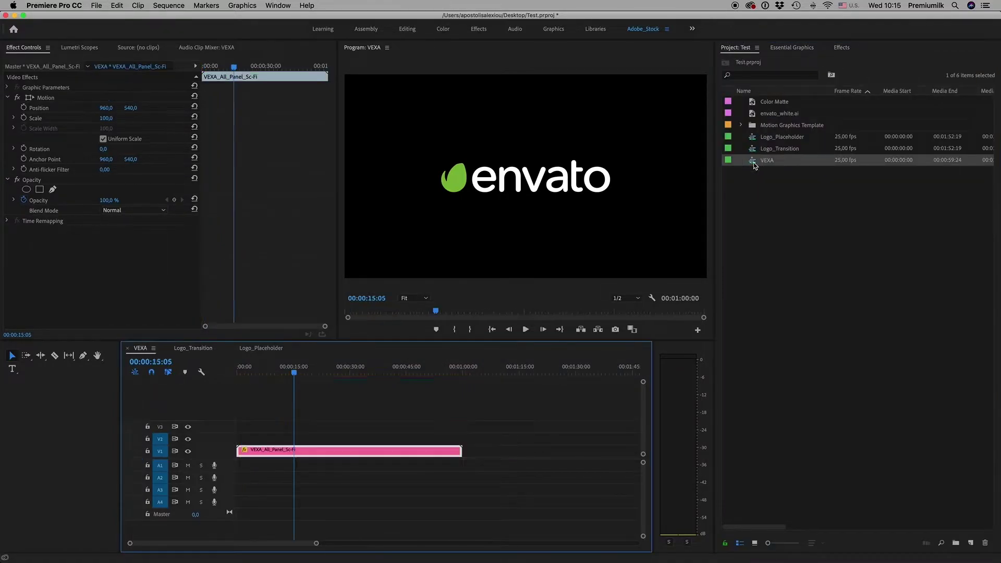
pyautogui.moveTo(752, 150); pyautogui.dragTo(229, 444)
pyautogui.rightClick(341, 443)
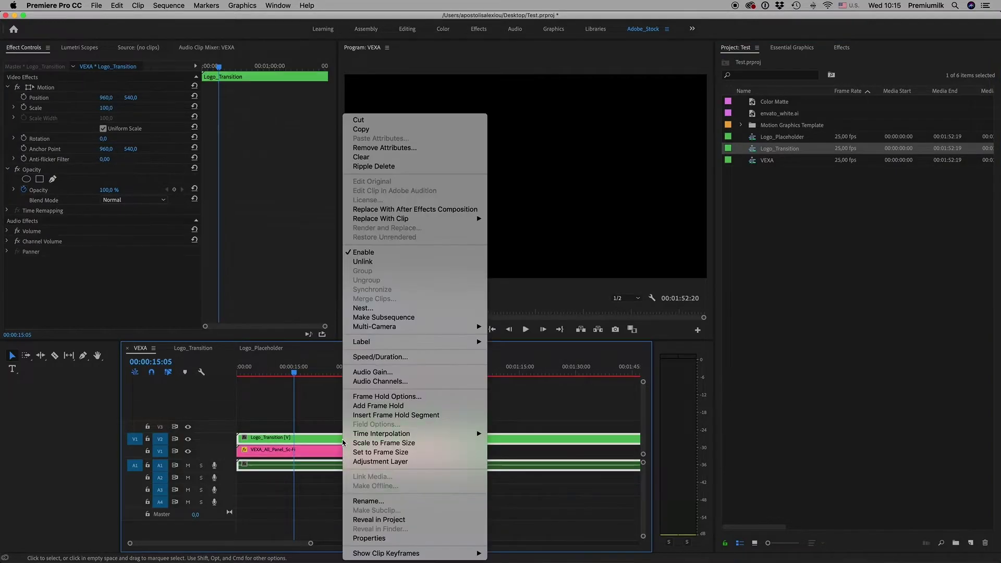
pyautogui.click(382, 262)
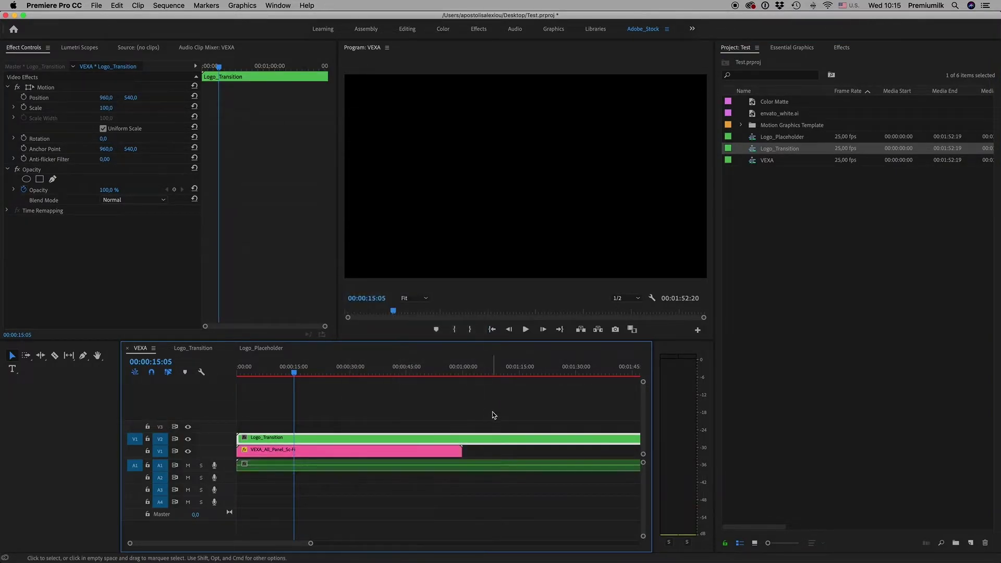
pyautogui.click(488, 467)
pyautogui.press('Delete')
# Shrink the logo overlay and move it to the top-left corner.
pyautogui.click(372, 442)
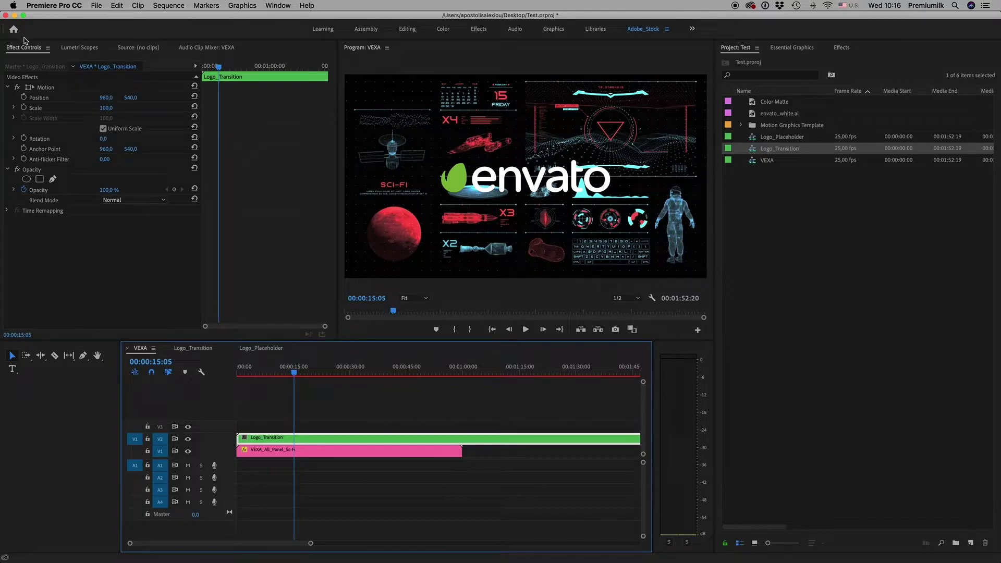
pyautogui.moveTo(103, 108)
pyautogui.mouseDown()
pyautogui.moveTo(75, 108)
pyautogui.moveTo(100, 98)
pyautogui.moveTo(202, 100)
pyautogui.mouseUp()
pyautogui.moveTo(128, 98)
pyautogui.mouseDown()
pyautogui.moveTo(64, 97)
pyautogui.moveTo(109, 108)
pyautogui.mouseUp()
pyautogui.click(131, 98)
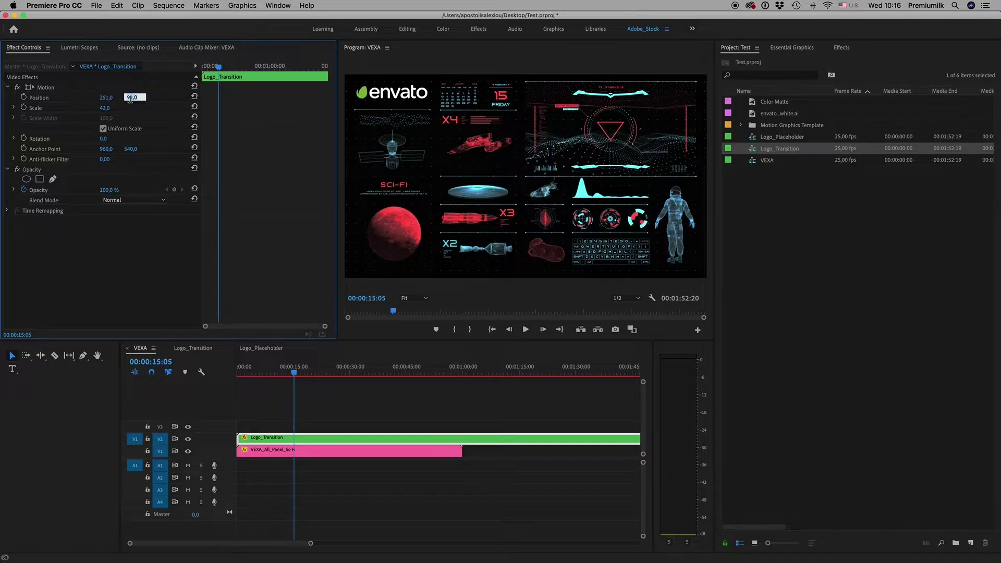
pyautogui.press('Return')
# Apply the Tint effect to the Logo_Transition clip.
pyautogui.click(841, 47)
pyautogui.doubleClick(751, 61)
pyautogui.write('tint')
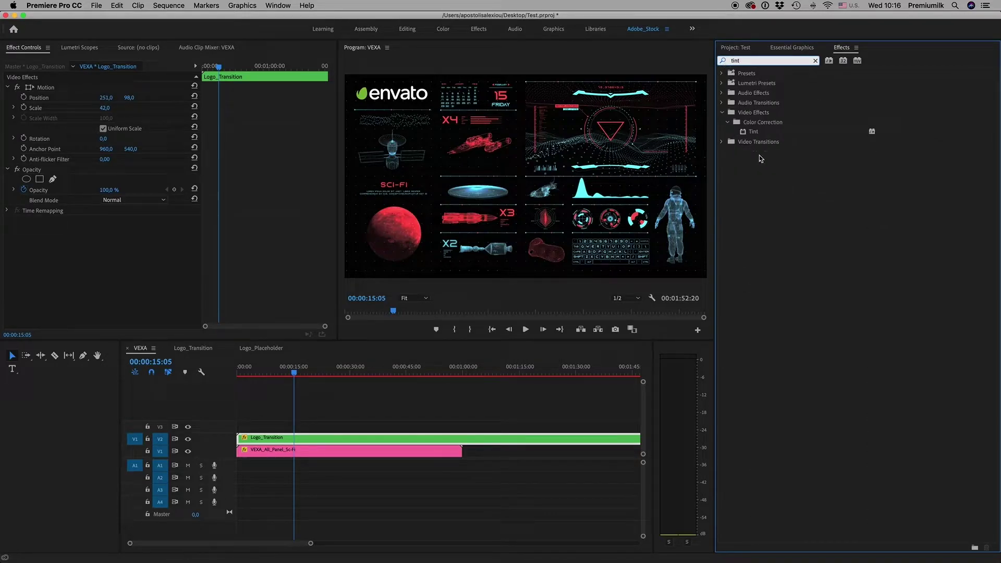
pyautogui.doubleClick(756, 131)
pyautogui.click(117, 252)
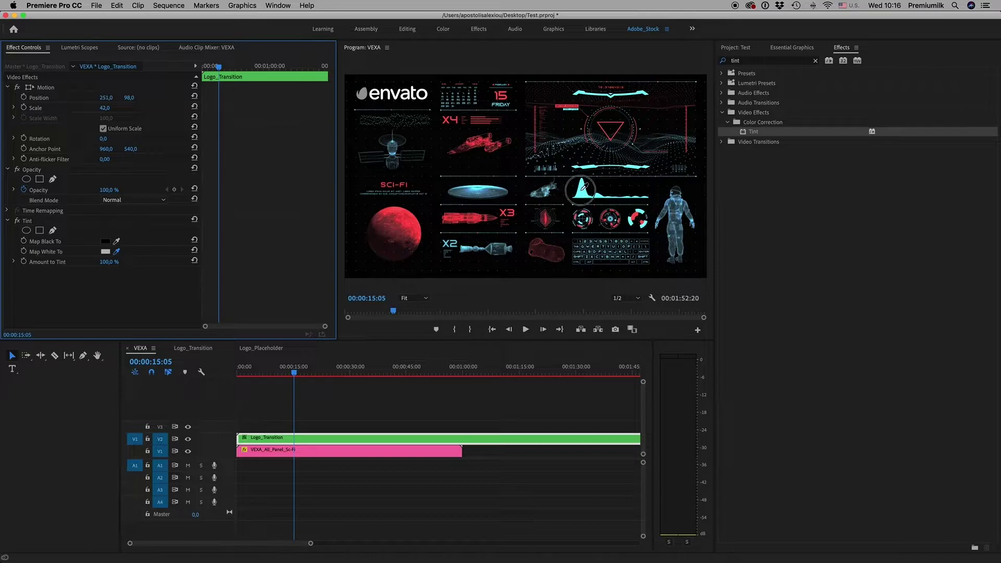
# Trim the Logo_Transition clip to end with the pink Sci-Fi panel clip.
pyautogui.click(334, 410)
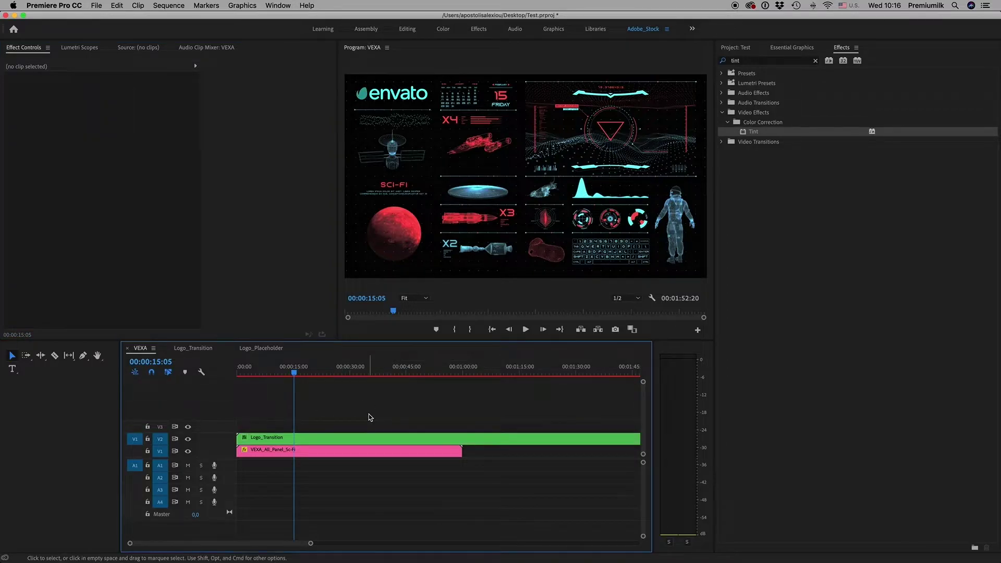
pyautogui.press('-')
pyautogui.moveTo(446, 439); pyautogui.dragTo(348, 439)
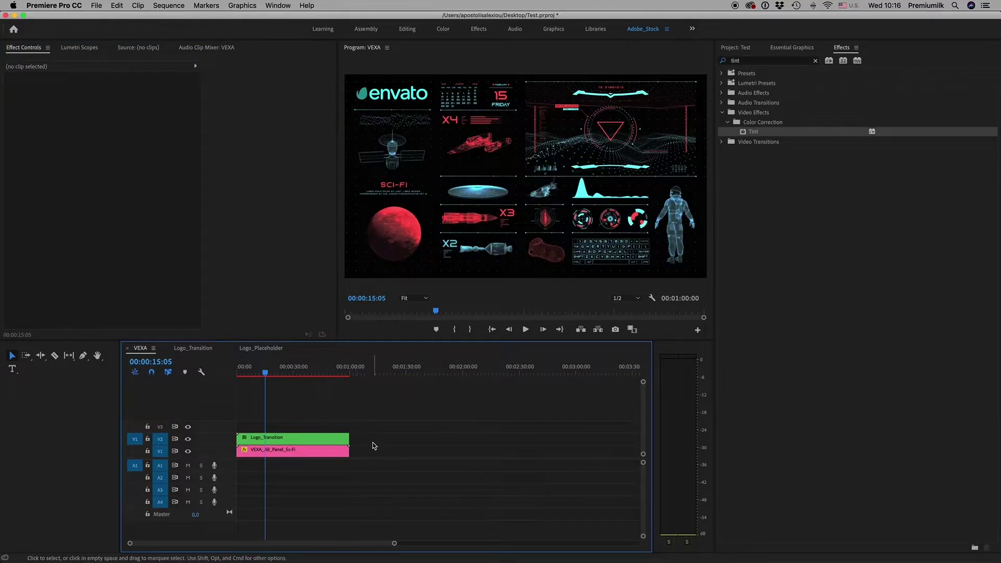
pyautogui.press('\\')
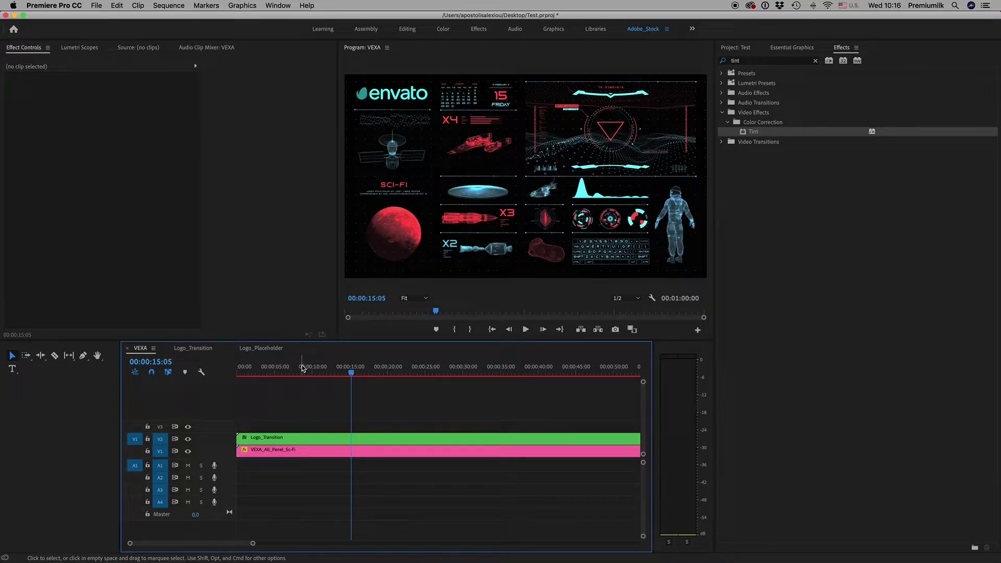
# Play the sequence from the start, stopping at 00:00:03:11.
pyautogui.click(238, 368)
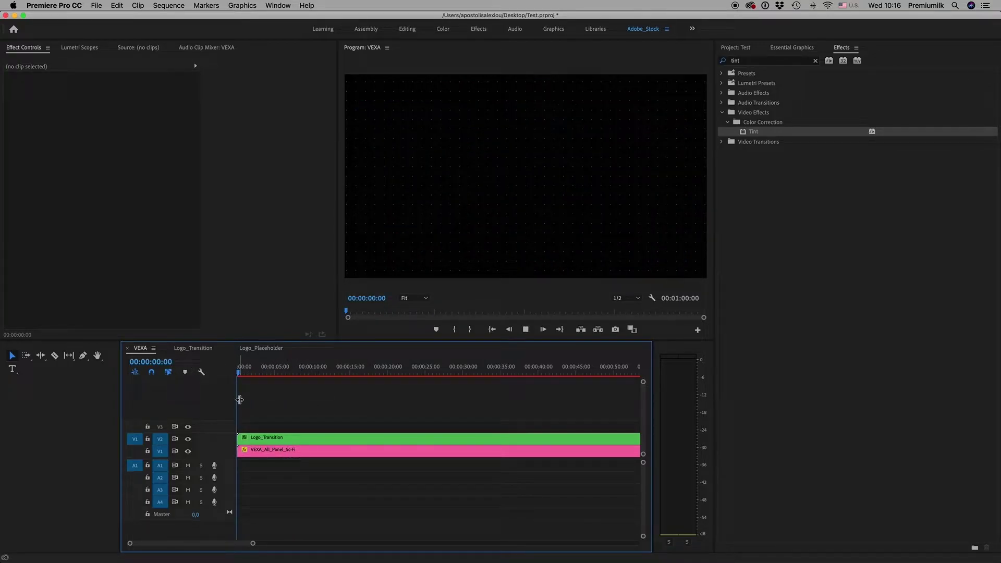
pyautogui.press('space')
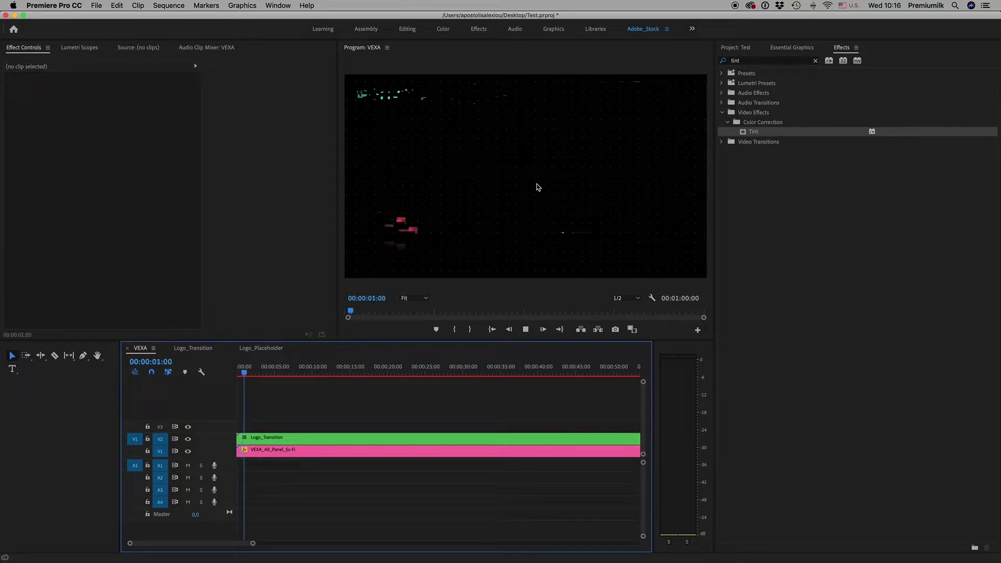
pyautogui.press('space')
pyautogui.click(263, 371)
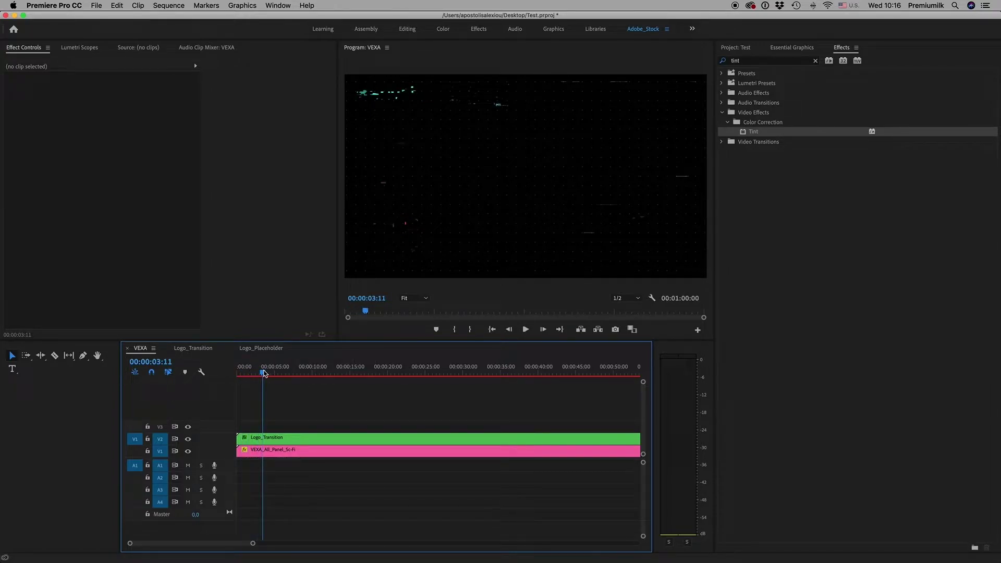
pyautogui.press('-')
pyautogui.press('-')
pyautogui.press('-')
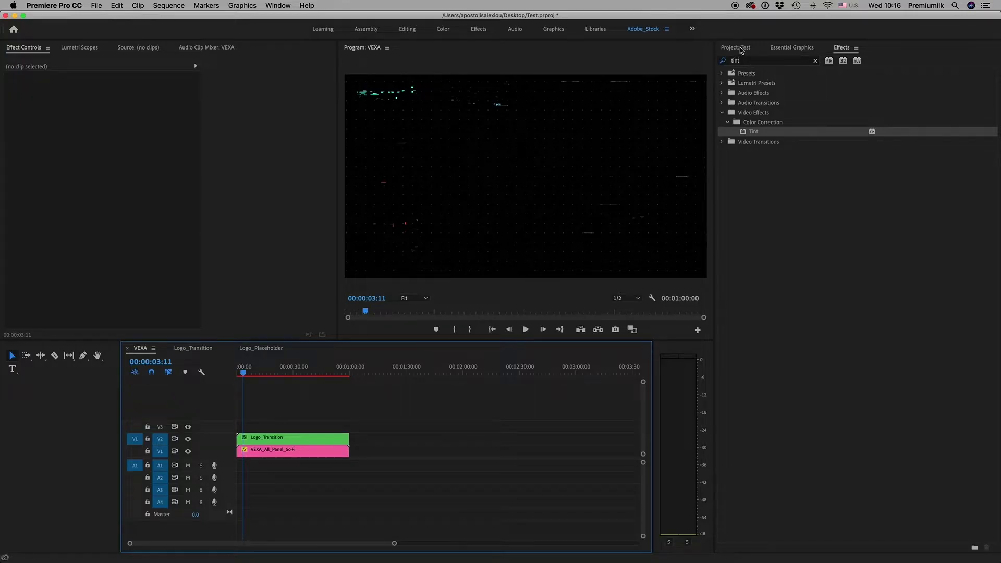
pyautogui.click(740, 48)
pyautogui.click(790, 48)
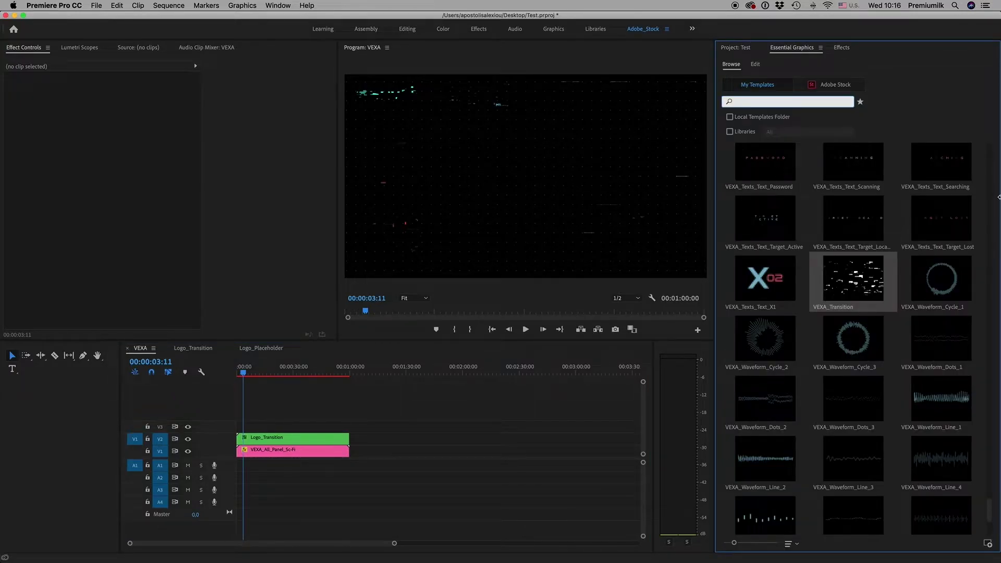
# Place the VEXA_Automotive_Cockpit_General template on V2 after the logo.
pyautogui.moveTo(992, 517); pyautogui.dragTo(997, 146)
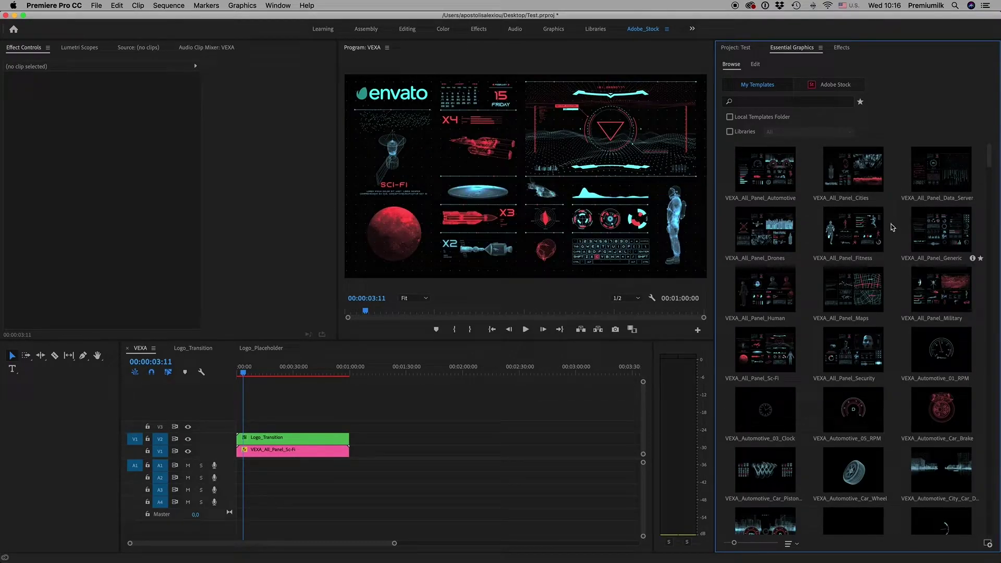
pyautogui.moveTo(991, 158); pyautogui.dragTo(991, 177)
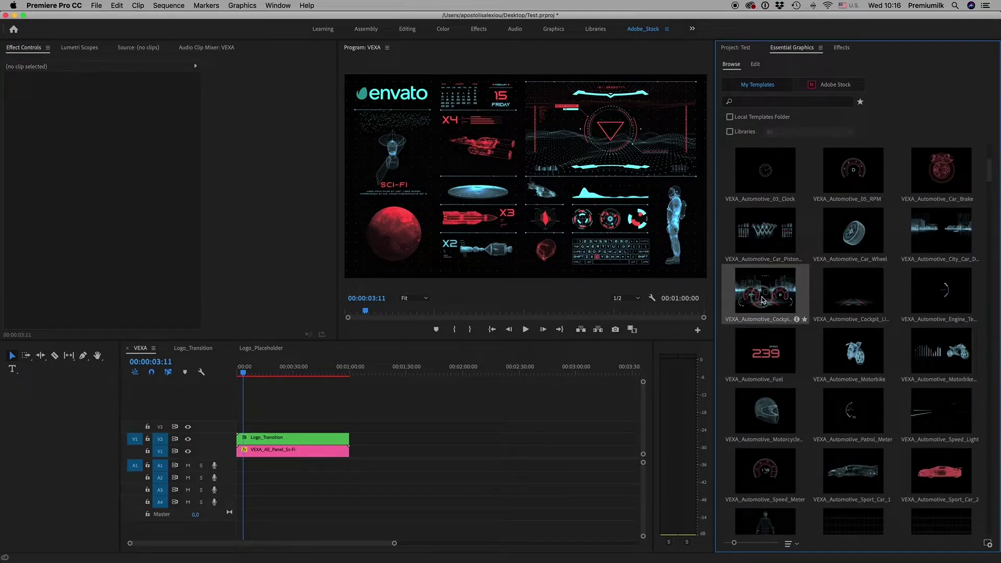
pyautogui.moveTo(758, 305); pyautogui.dragTo(396, 439)
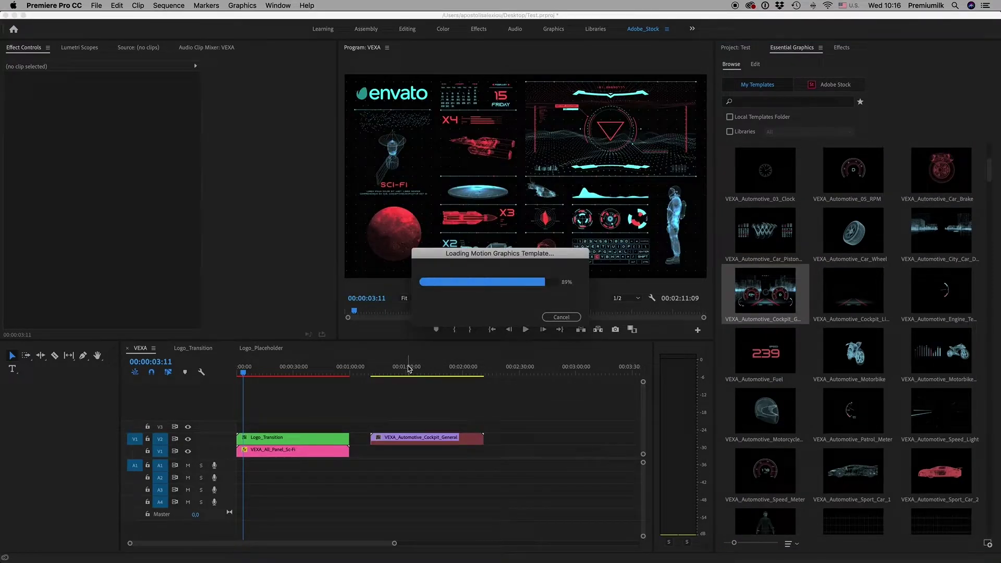
pyautogui.click(410, 370)
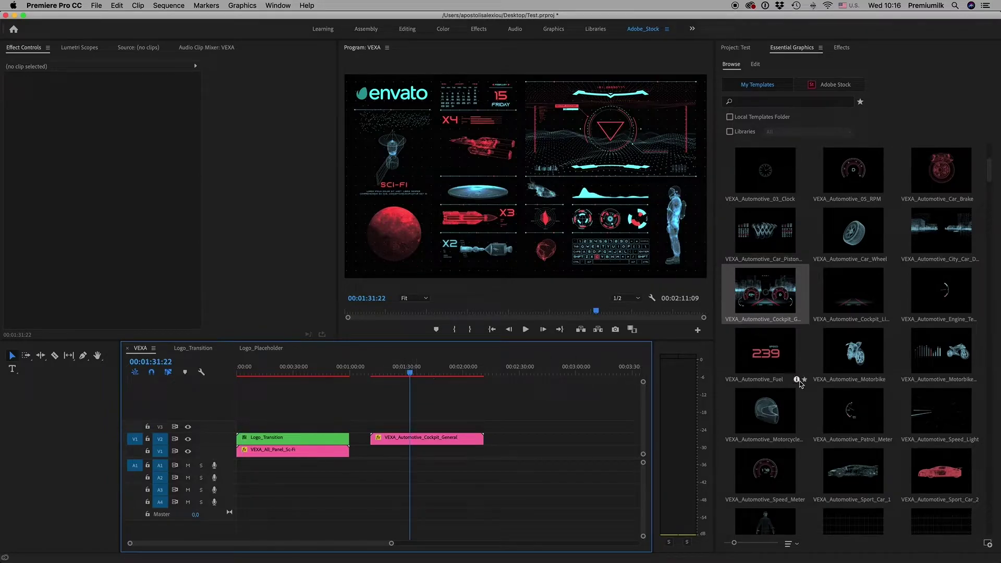
# Raise the cockpit's glow intensity, set Speed_Light_Opacity to 68 and City_Opacity to 47.
pyautogui.click(745, 48)
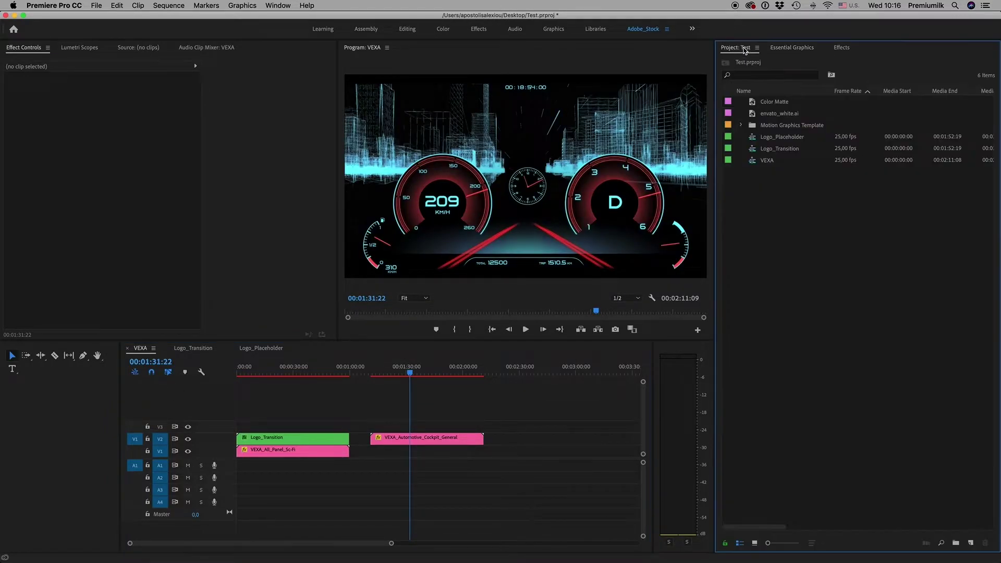
pyautogui.click(790, 47)
pyautogui.click(756, 65)
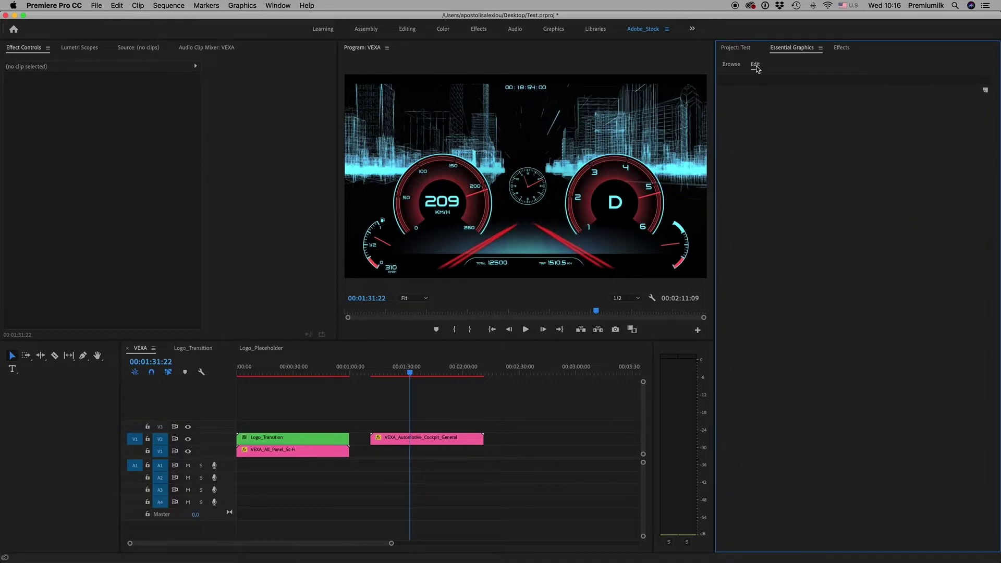
pyautogui.click(436, 441)
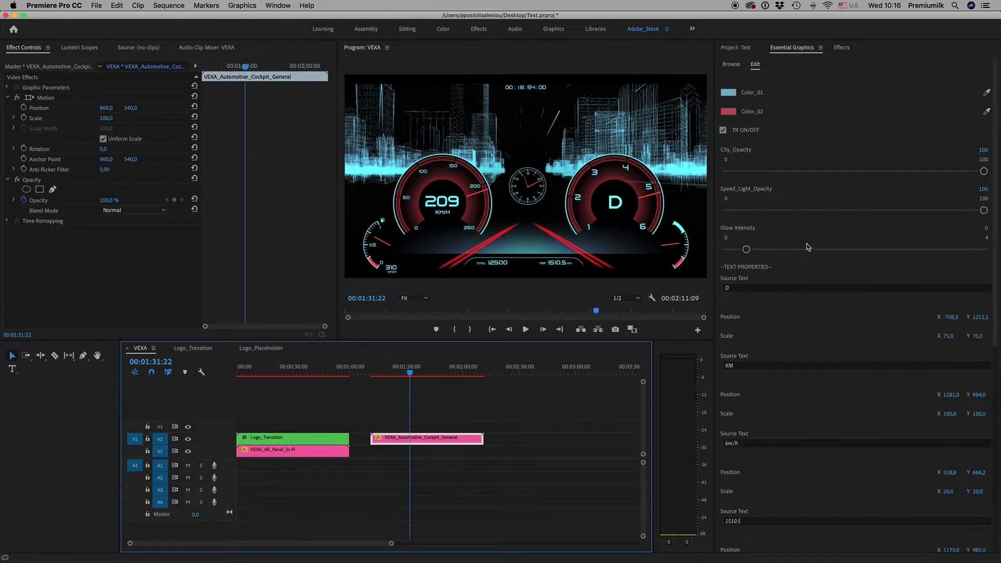
pyautogui.moveTo(747, 250)
pyautogui.mouseDown()
pyautogui.moveTo(775, 255)
pyautogui.moveTo(757, 250)
pyautogui.mouseUp()
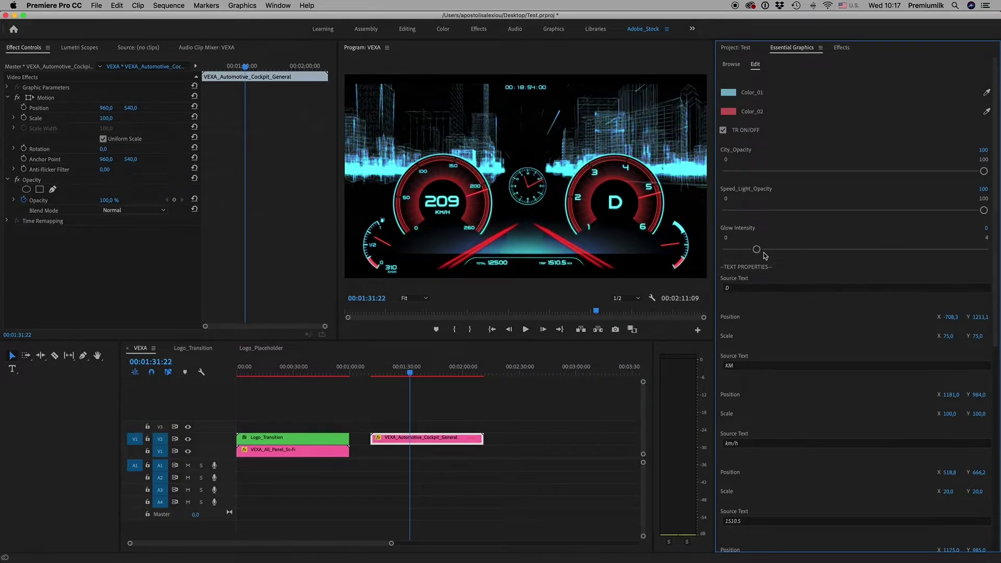
pyautogui.moveTo(983, 210)
pyautogui.mouseDown()
pyautogui.moveTo(706, 224)
pyautogui.moveTo(902, 211)
pyautogui.mouseUp()
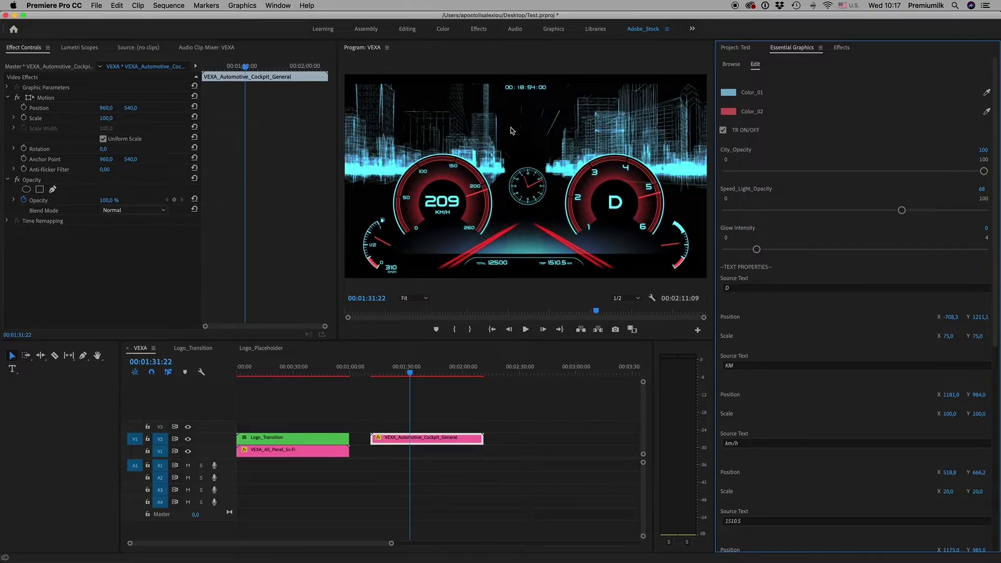
pyautogui.moveTo(983, 171)
pyautogui.mouseDown()
pyautogui.moveTo(698, 172)
pyautogui.moveTo(848, 172)
pyautogui.mouseUp()
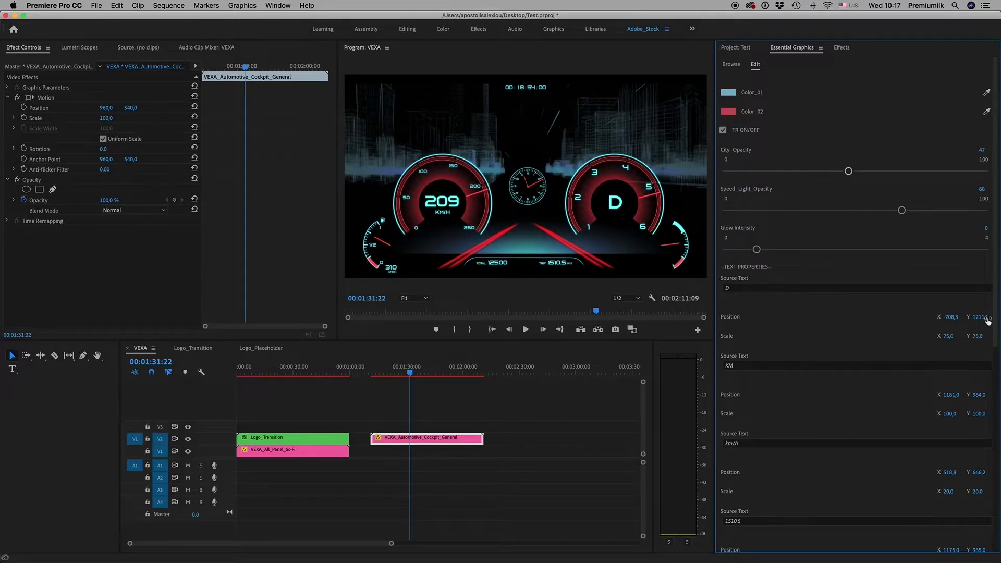
# Scroll through the cockpit's properties and return to the template browser.
pyautogui.moveTo(996, 313)
pyautogui.mouseDown()
pyautogui.moveTo(997, 540)
pyautogui.moveTo(997, 409)
pyautogui.mouseUp()
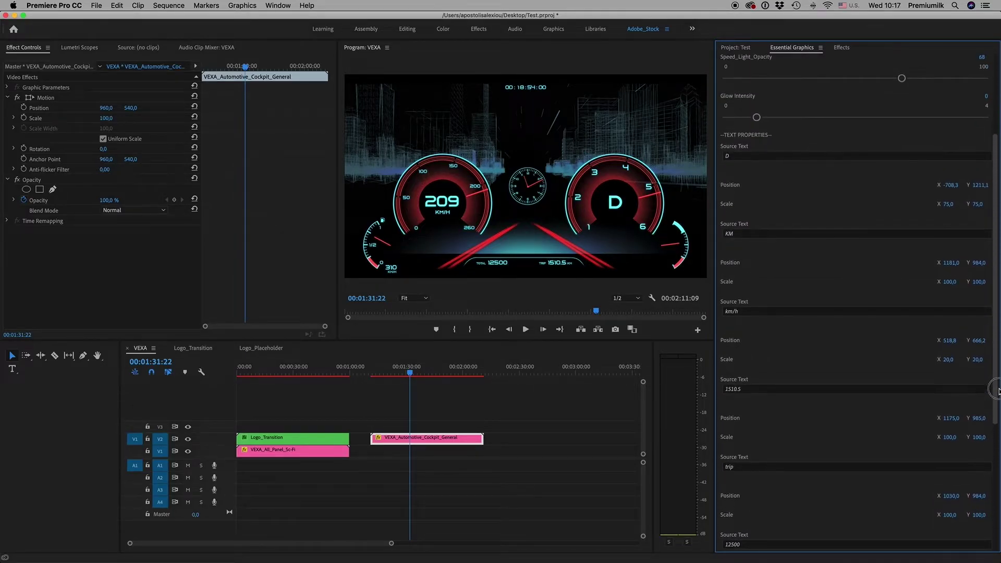
pyautogui.scroll(-5, 996, 255)
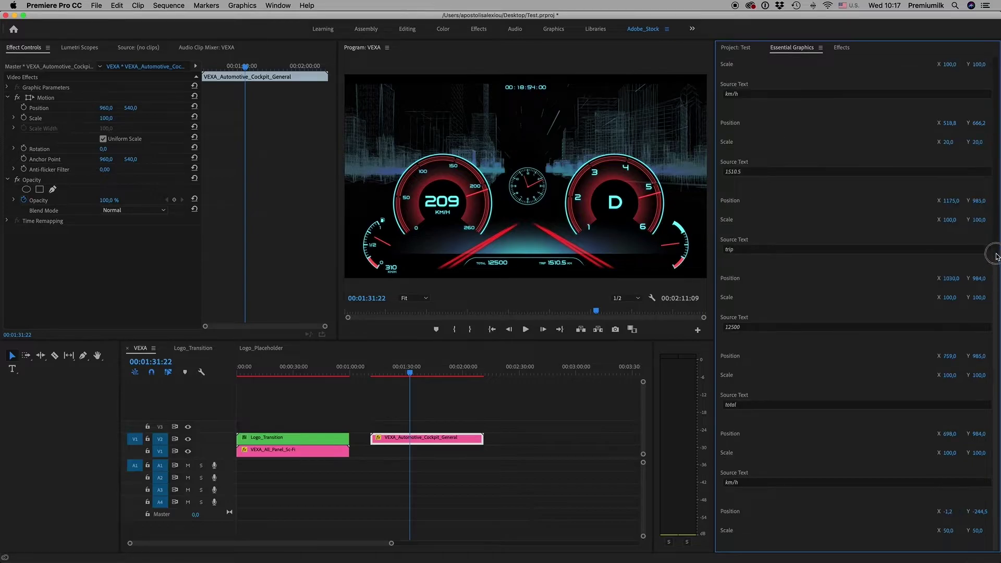
pyautogui.click(745, 48)
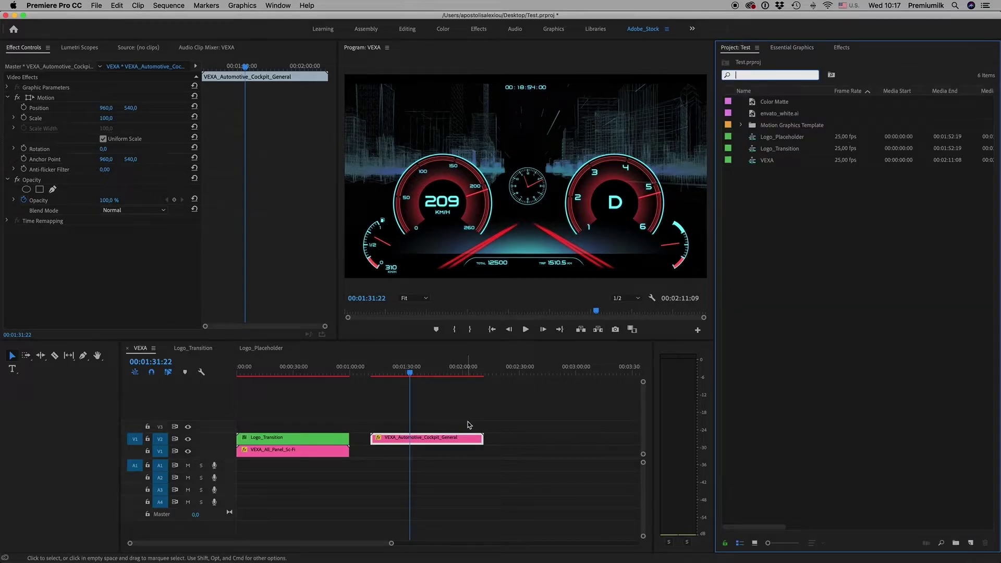
pyautogui.click(792, 48)
pyautogui.scroll(6, 926, 143)
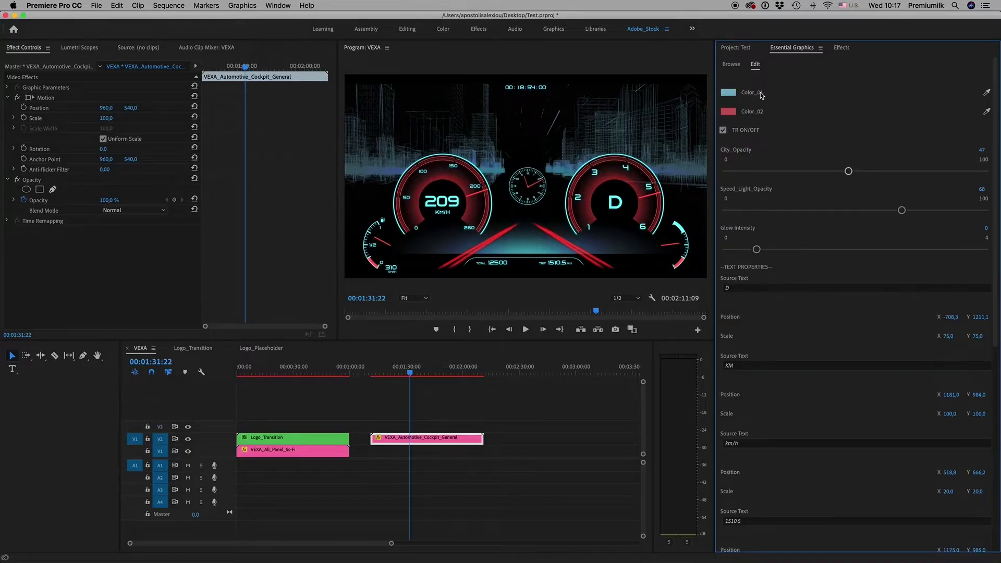
pyautogui.click(731, 65)
# Add VEXA_Circle_Combo_06 after the cockpit clip and preview the circle graphic.
pyautogui.moveTo(990, 176); pyautogui.dragTo(993, 277)
pyautogui.moveTo(853, 330); pyautogui.dragTo(542, 439)
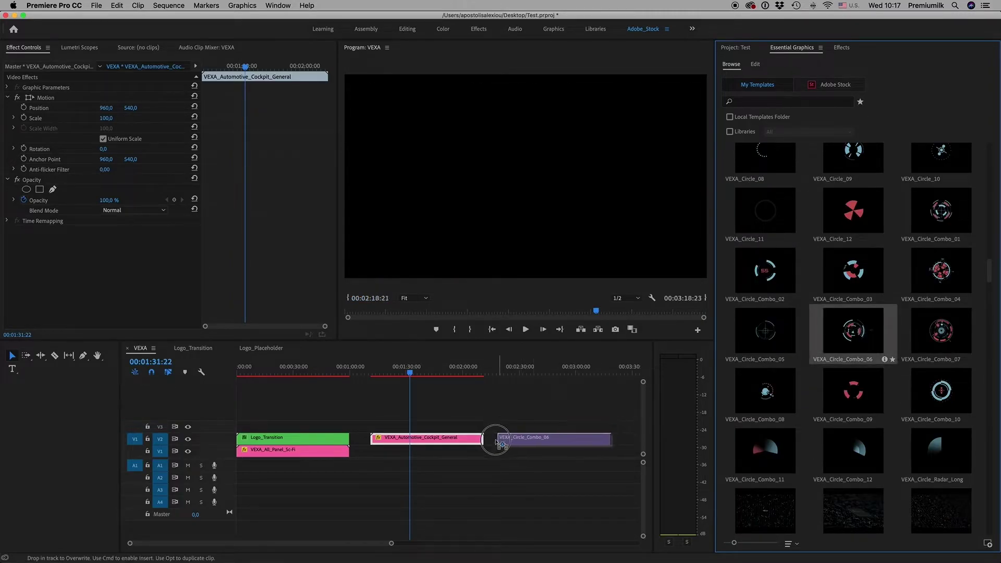
pyautogui.moveTo(531, 369); pyautogui.dragTo(550, 370)
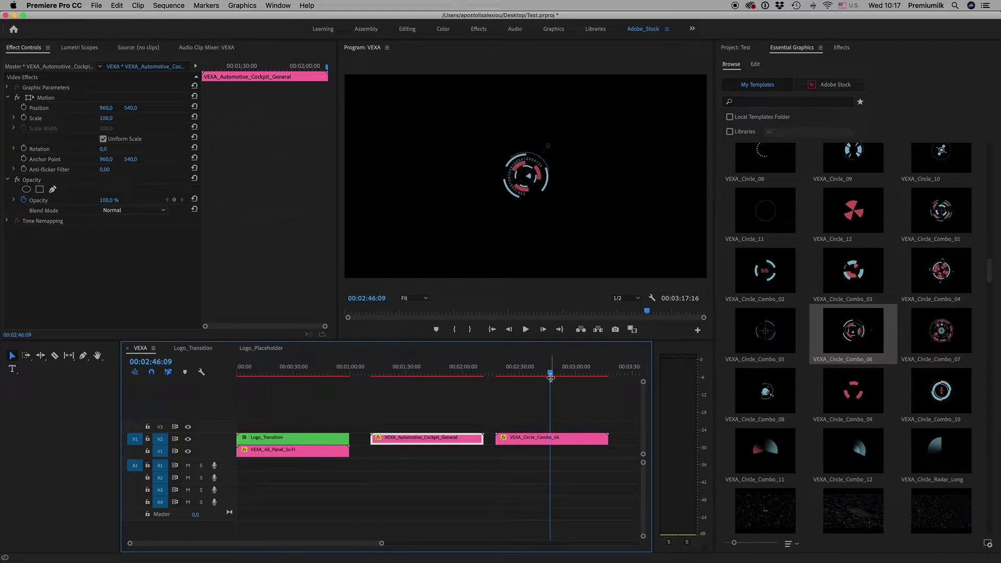
pyautogui.click(526, 373)
pyautogui.moveTo(526, 374); pyautogui.dragTo(547, 375)
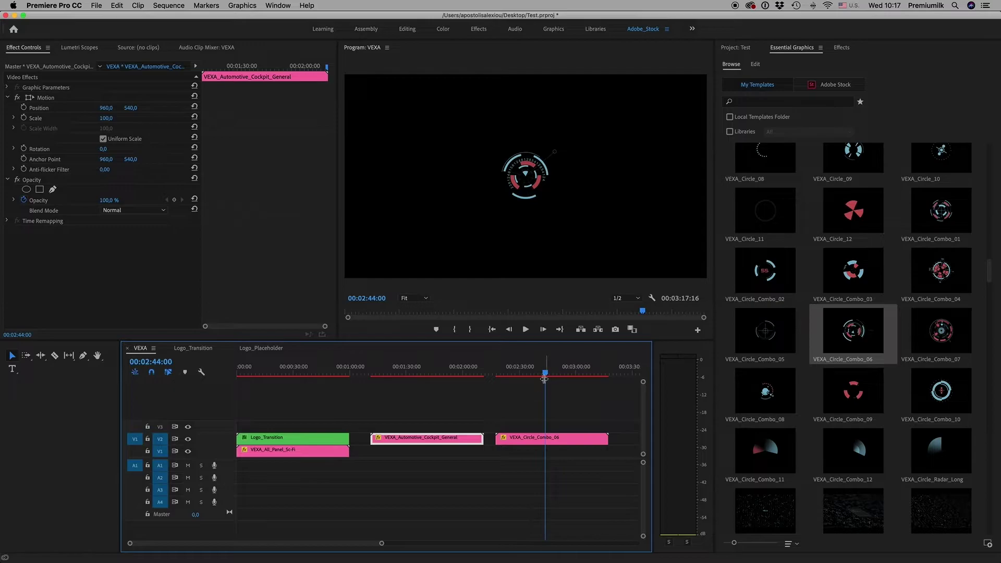
pyautogui.click(401, 372)
pyautogui.moveTo(401, 372); pyautogui.dragTo(406, 372)
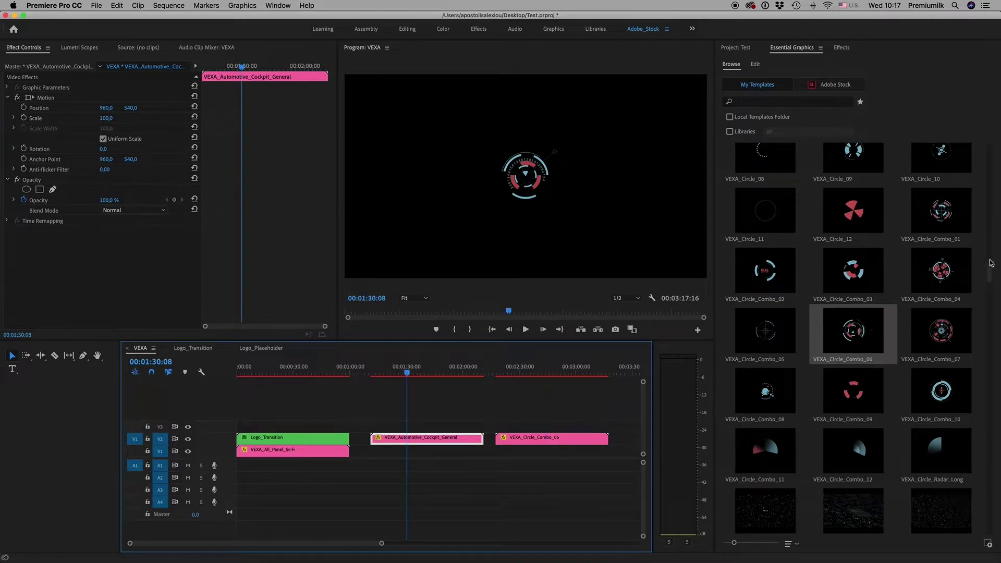
# Place VEXA_Biology_Body_Male on V2 over the circle clip and scale it to 51.
pyautogui.moveTo(990, 267); pyautogui.dragTo(990, 192)
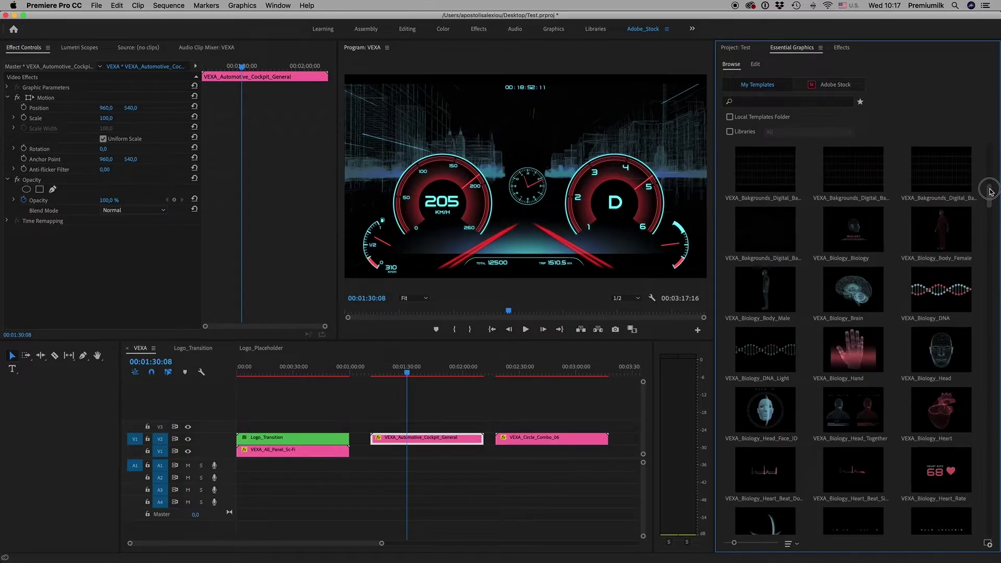
pyautogui.scroll(-3, 884, 331)
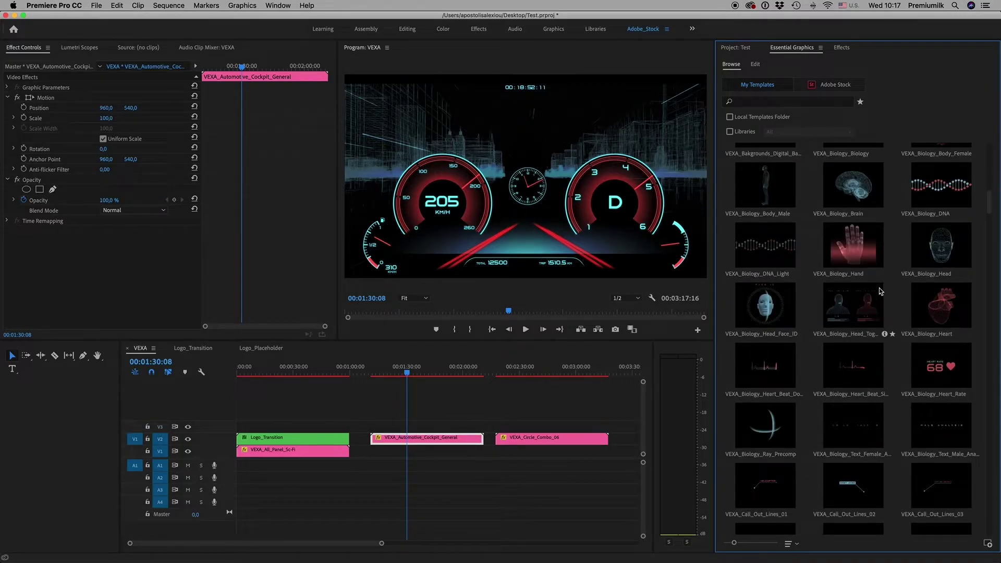
pyautogui.moveTo(767, 199); pyautogui.dragTo(516, 442)
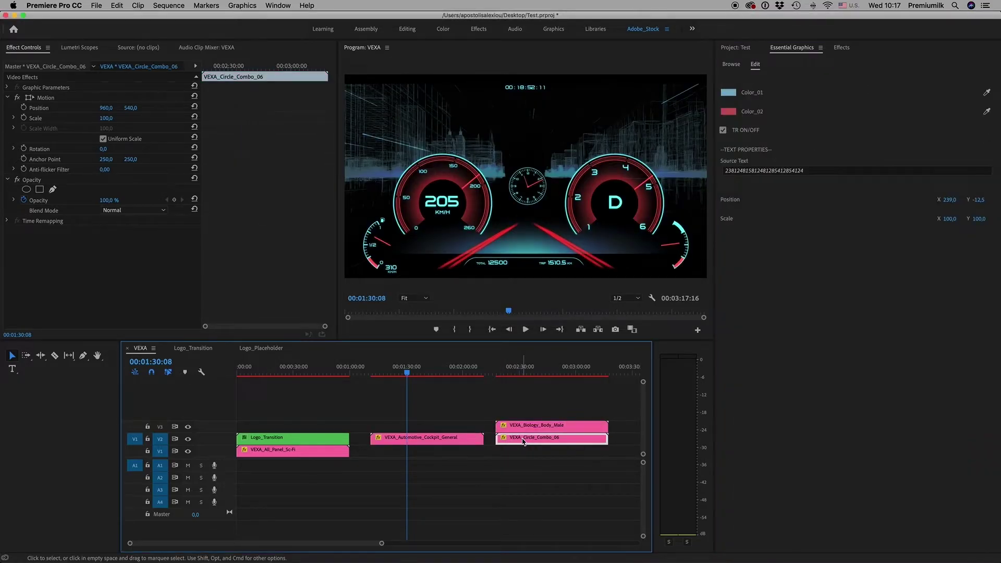
pyautogui.moveTo(529, 428); pyautogui.dragTo(524, 442)
pyautogui.moveTo(520, 368); pyautogui.dragTo(535, 368)
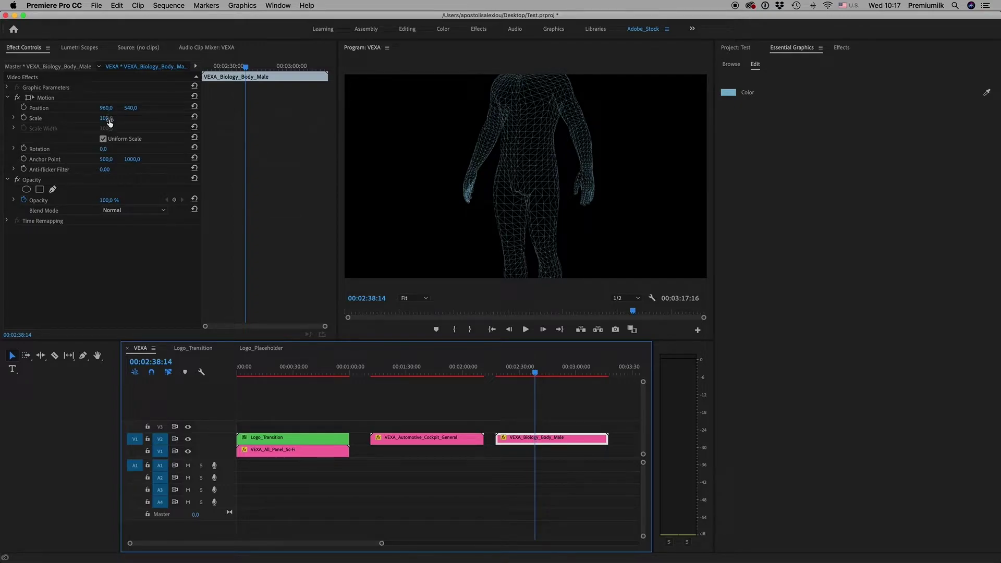
pyautogui.moveTo(106, 119); pyautogui.dragTo(81, 119)
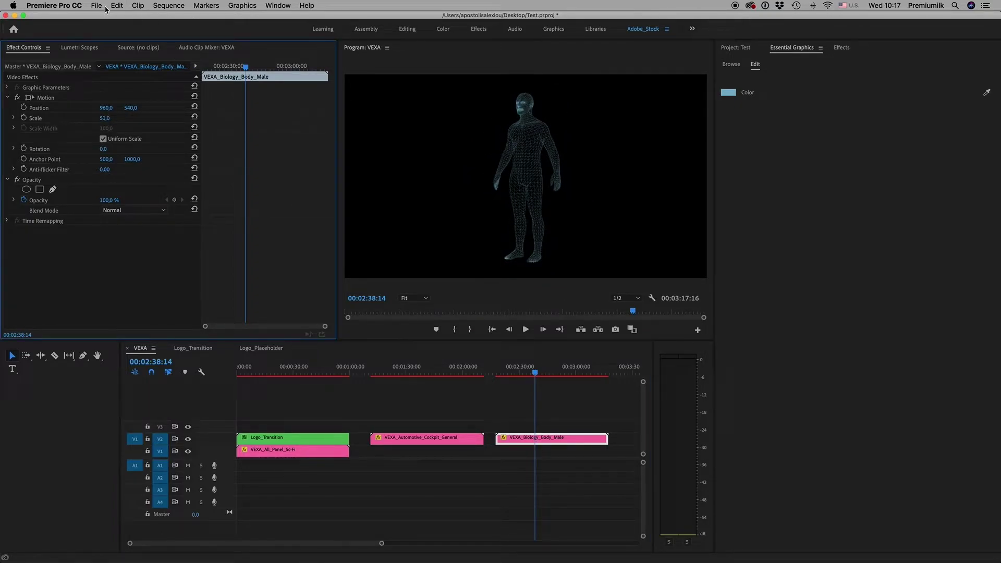
# Create a white 1920×1080 colour matte keeping the default name Color Matte.
pyautogui.click(167, 6)
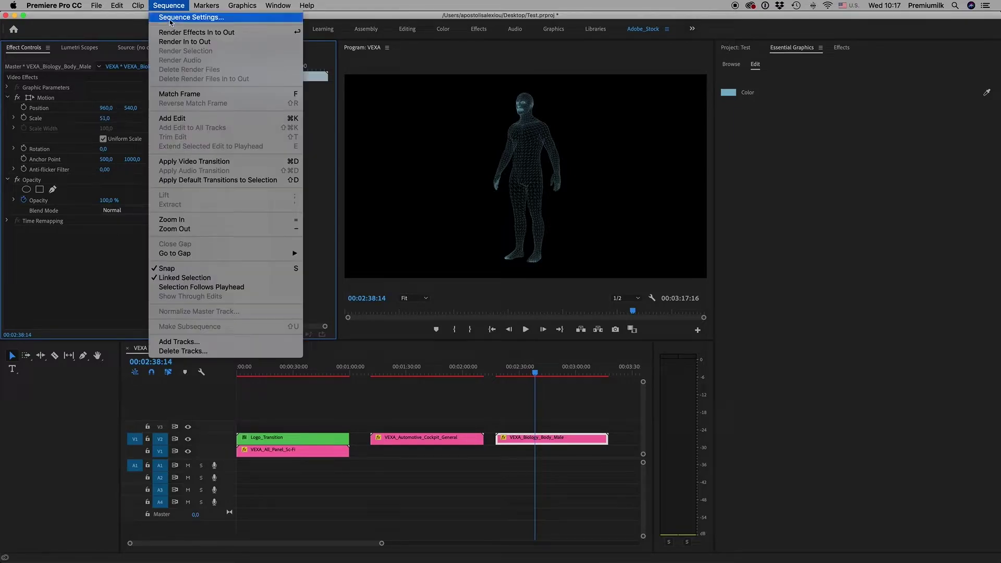
pyautogui.moveTo(97, 5)
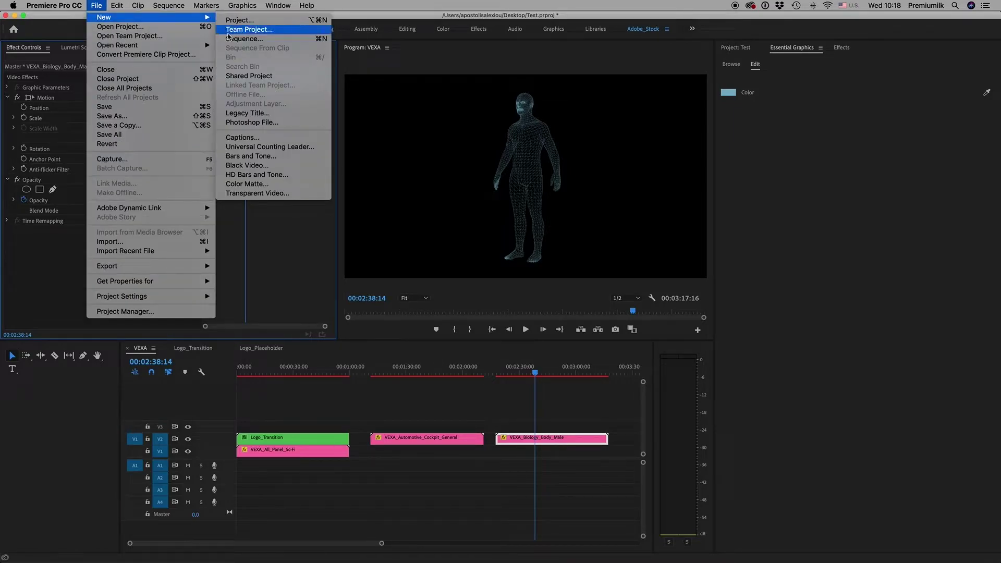
pyautogui.click(255, 184)
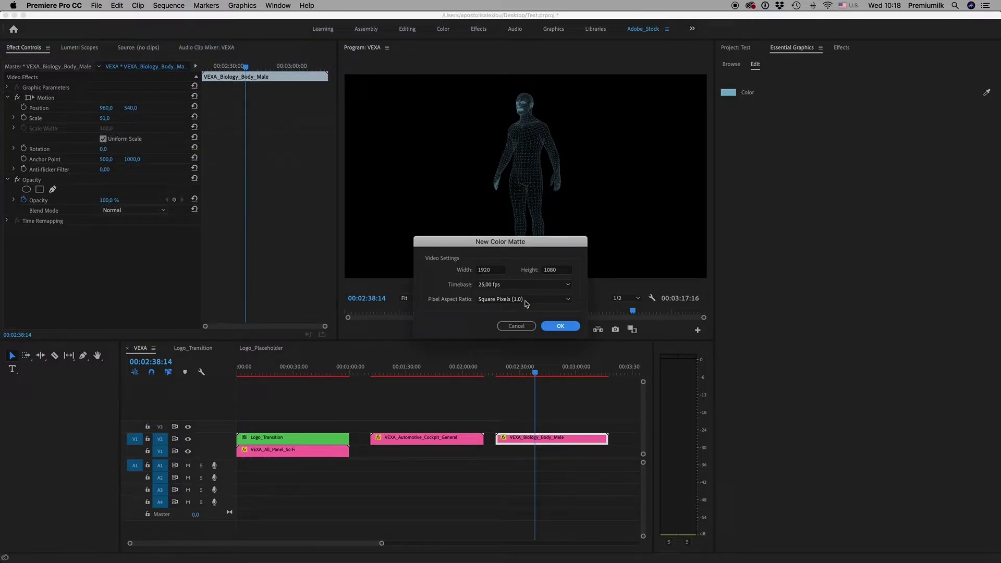
pyautogui.click(561, 327)
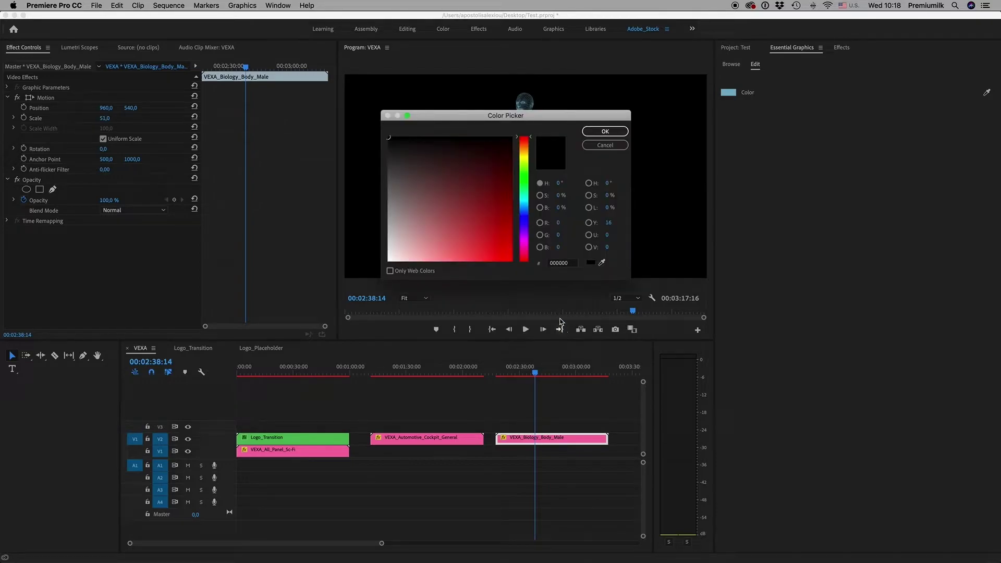
pyautogui.moveTo(418, 215); pyautogui.dragTo(375, 261)
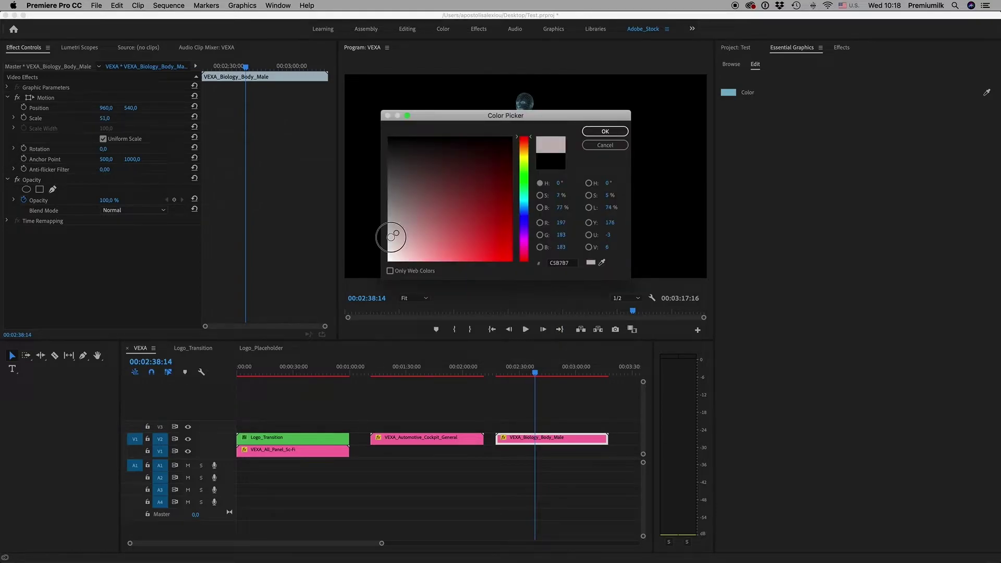
pyautogui.click(604, 131)
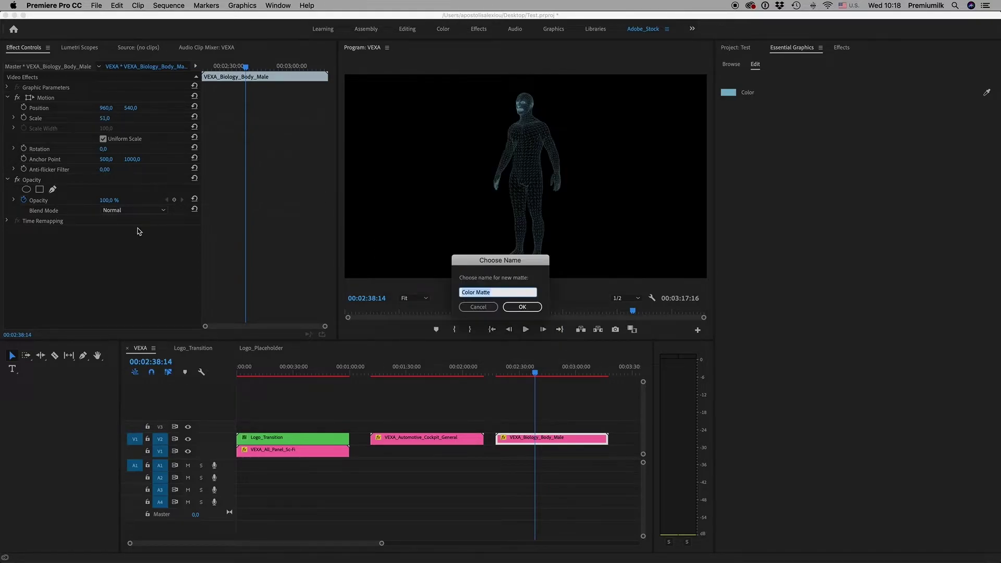
pyautogui.click(522, 306)
# Show the project's bin list, collapsing and re-expanding the Motion Graphics Template folder.
pyautogui.click(734, 48)
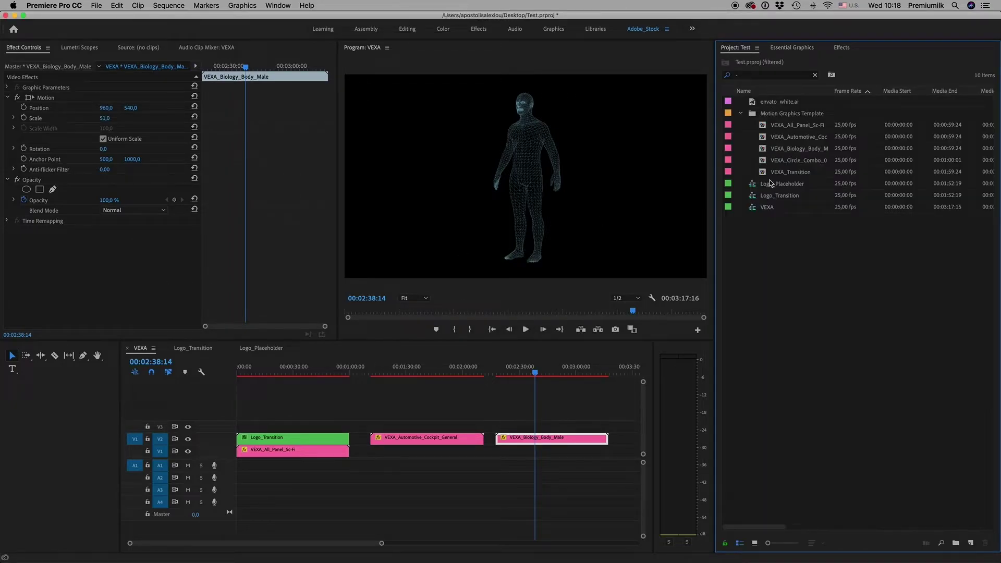
pyautogui.click(742, 114)
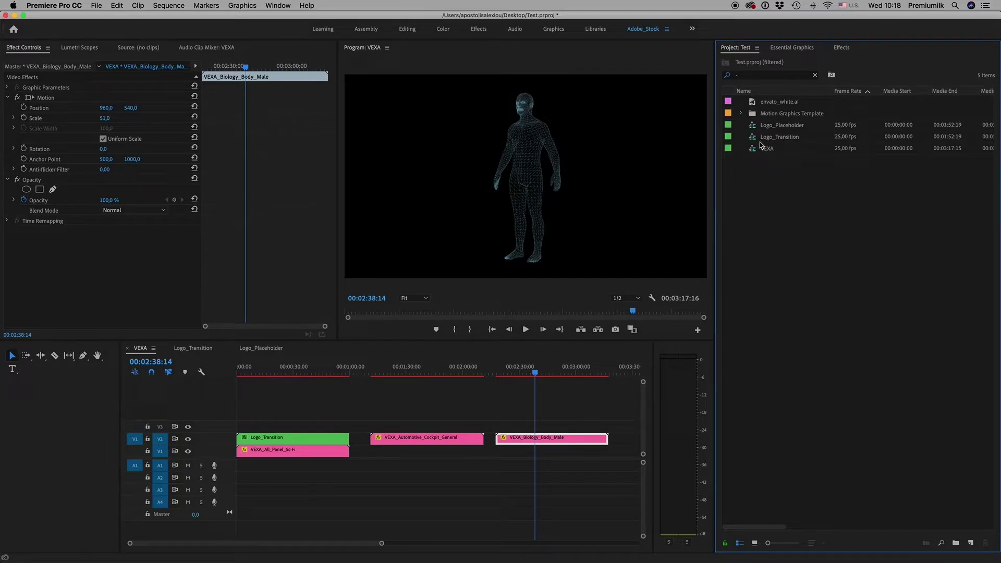
pyautogui.click(792, 48)
pyautogui.click(734, 48)
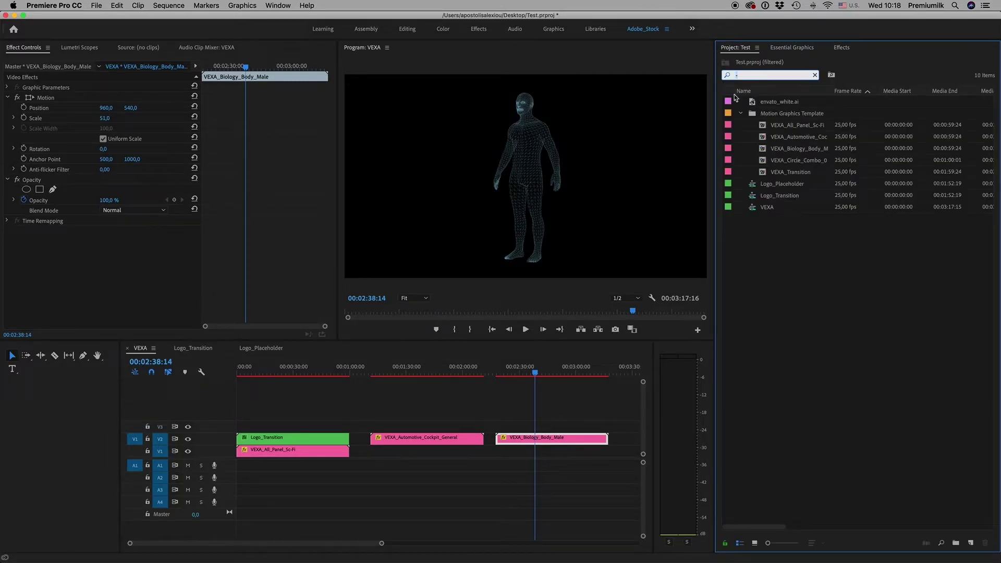
# Place the Color Matte on V1 directly under the body clip.
pyautogui.click(798, 276)
pyautogui.moveTo(747, 107); pyautogui.dragTo(504, 453)
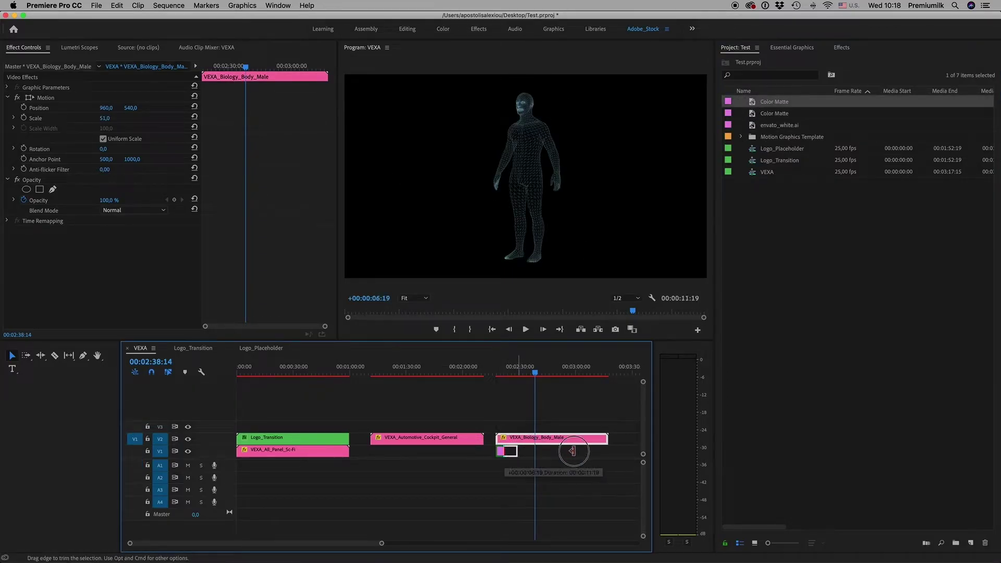
pyautogui.moveTo(504, 453); pyautogui.dragTo(537, 445)
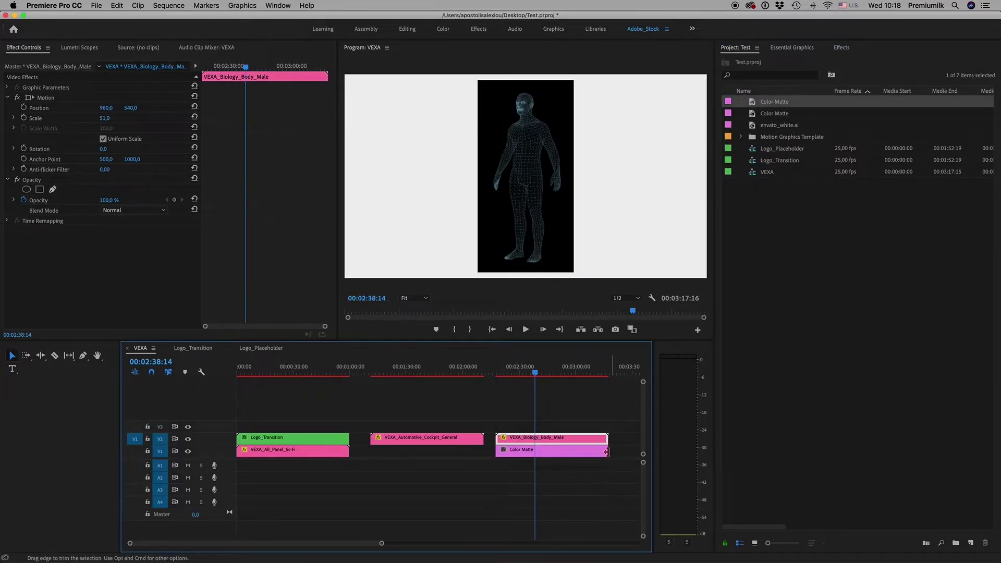
pyautogui.click(521, 450)
# Set the body clip's blend mode to Screen after trying Multiply.
pyautogui.click(521, 438)
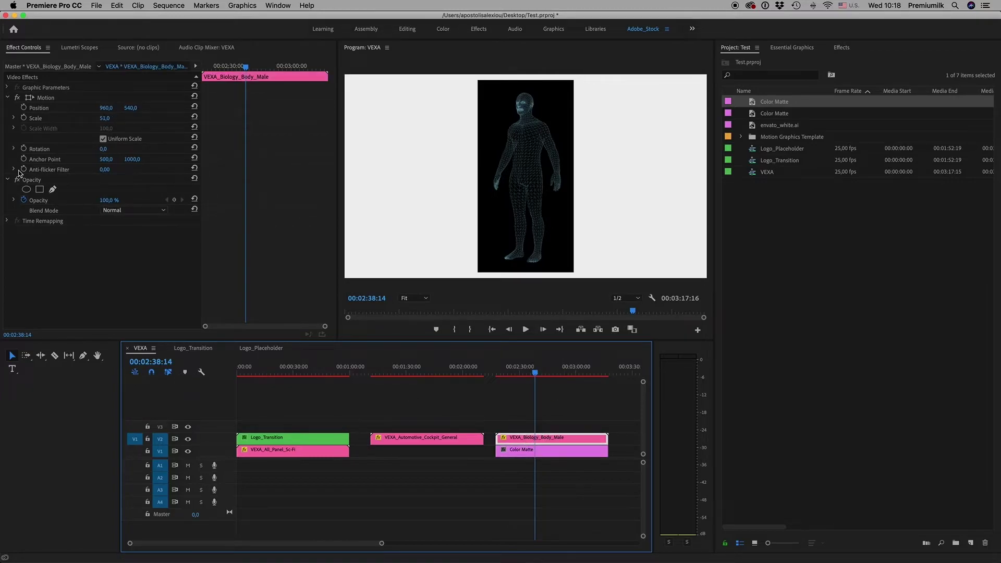
pyautogui.click(136, 210)
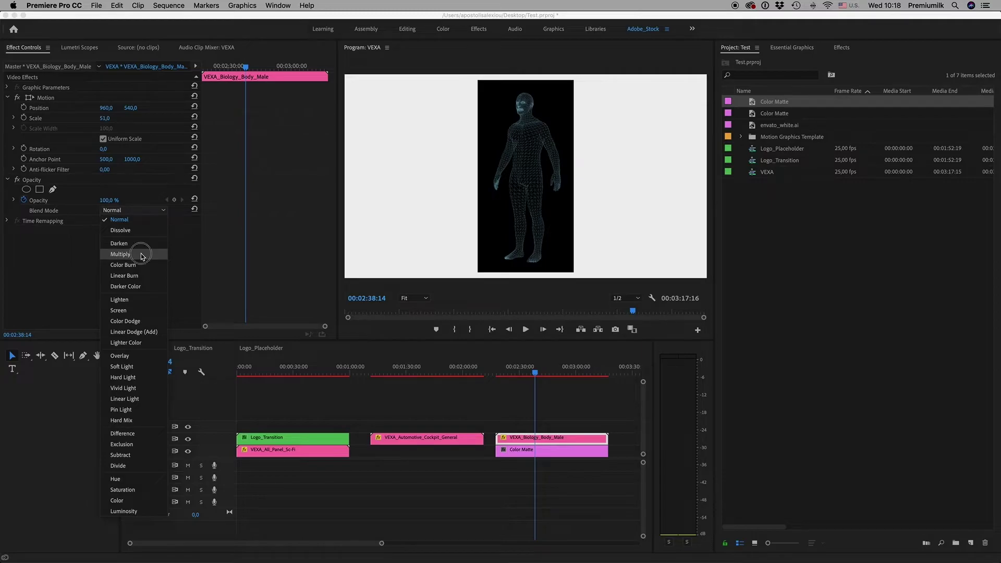
pyautogui.click(141, 252)
pyautogui.click(152, 214)
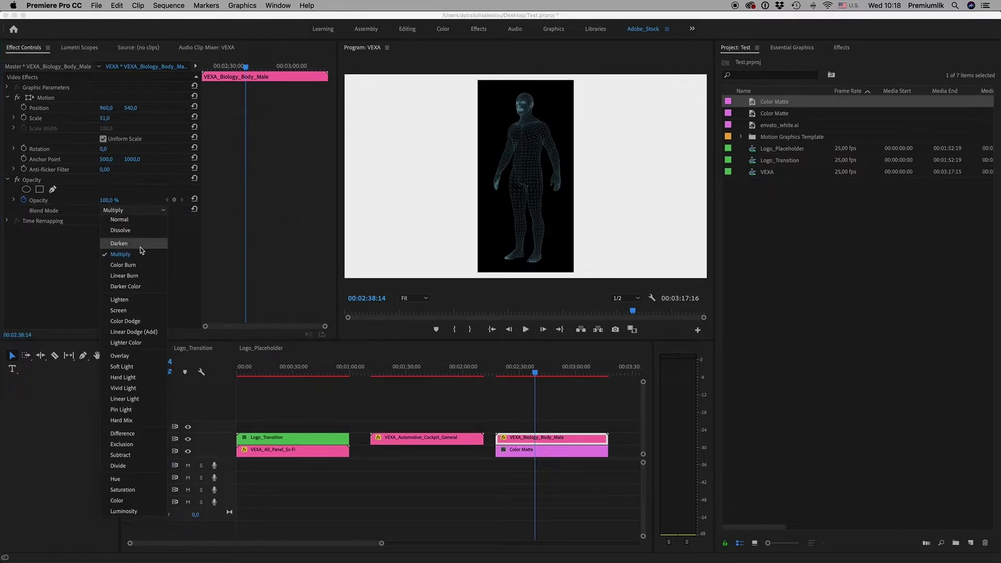
pyautogui.click(140, 311)
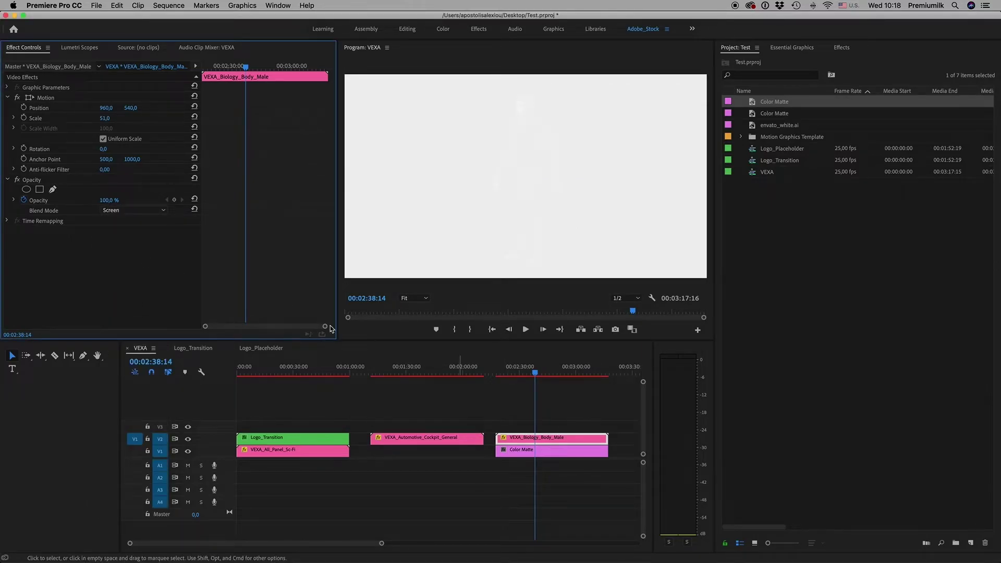
pyautogui.click(534, 374)
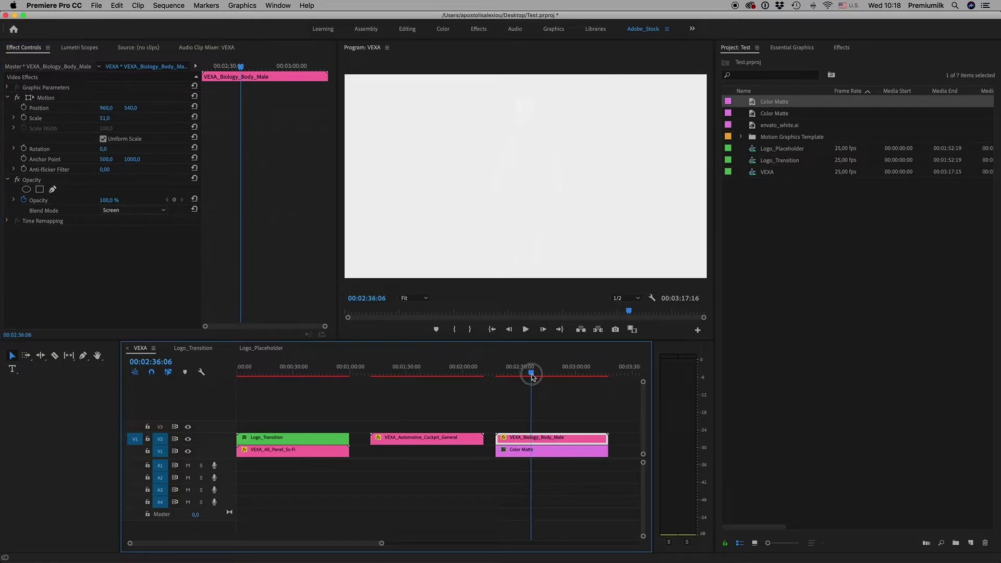
pyautogui.click(531, 451)
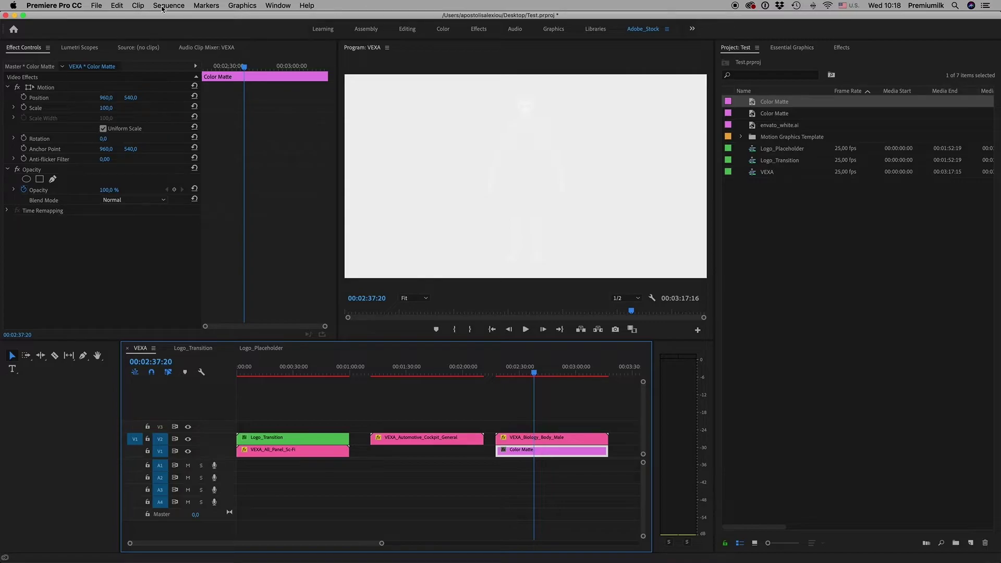
# Recolour the V1 Color Matte dark red (441313), after briefly trying grey.
pyautogui.doubleClick(532, 453)
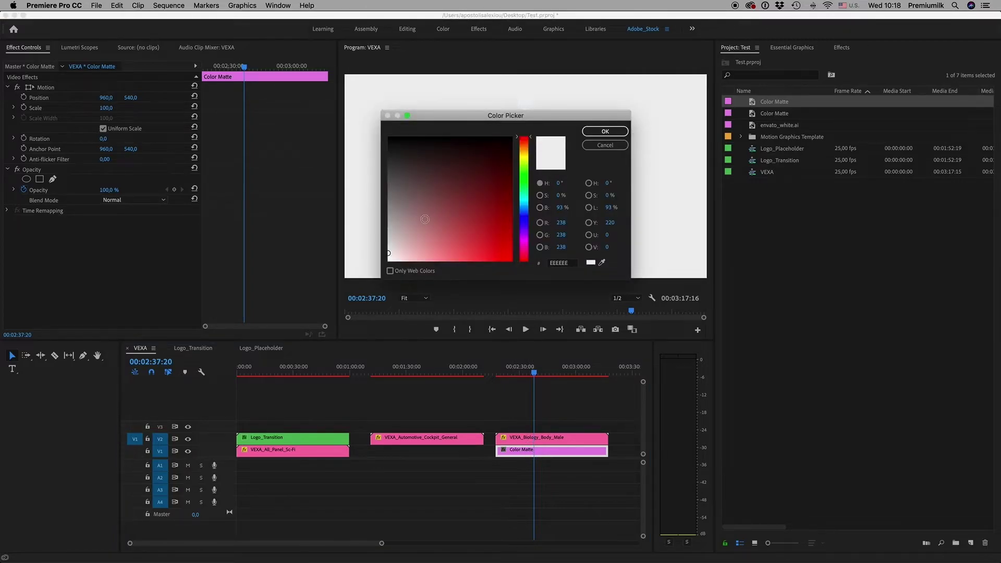
pyautogui.moveTo(425, 219); pyautogui.dragTo(365, 206)
pyautogui.click(605, 130)
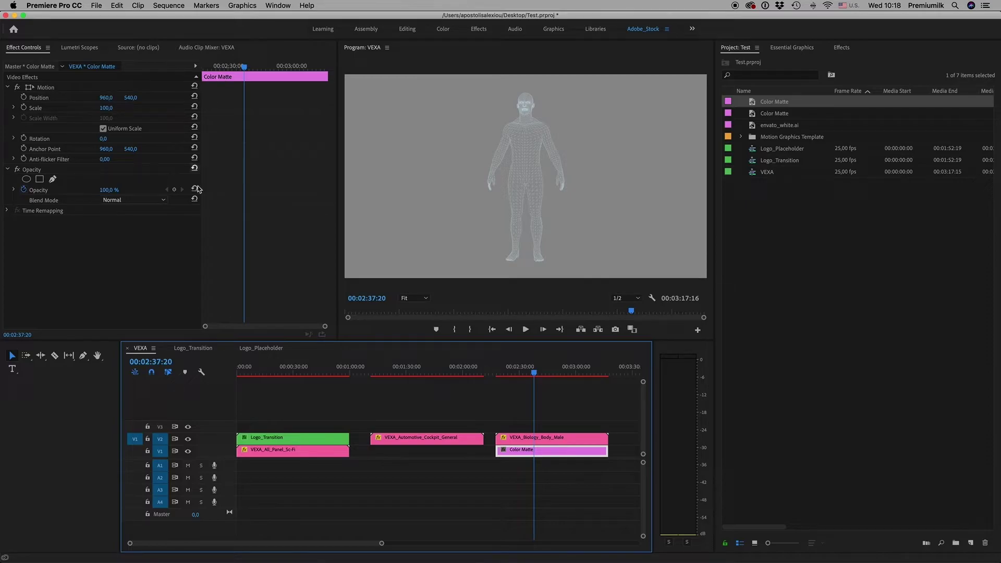
pyautogui.doubleClick(557, 452)
pyautogui.click(477, 169)
pyautogui.moveTo(477, 169); pyautogui.dragTo(471, 183)
pyautogui.click(605, 131)
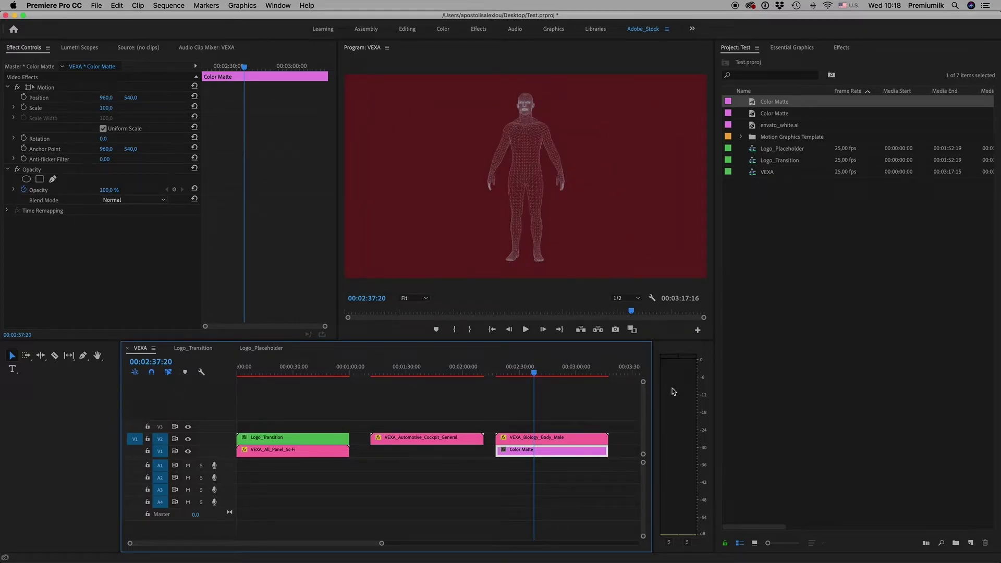
pyautogui.moveTo(519, 374); pyautogui.dragTo(528, 375)
pyautogui.click(529, 438)
pyautogui.click(140, 210)
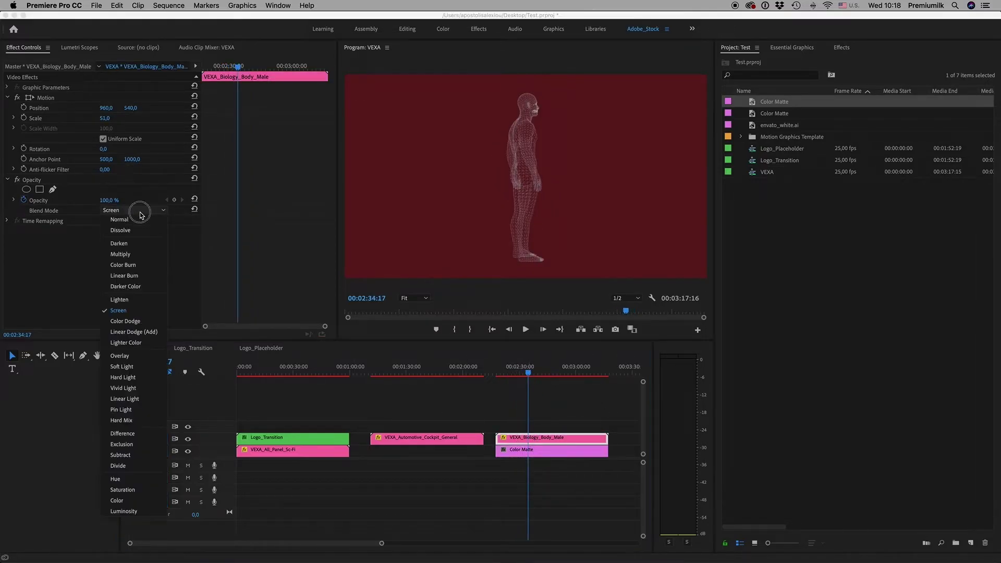
pyautogui.click(133, 321)
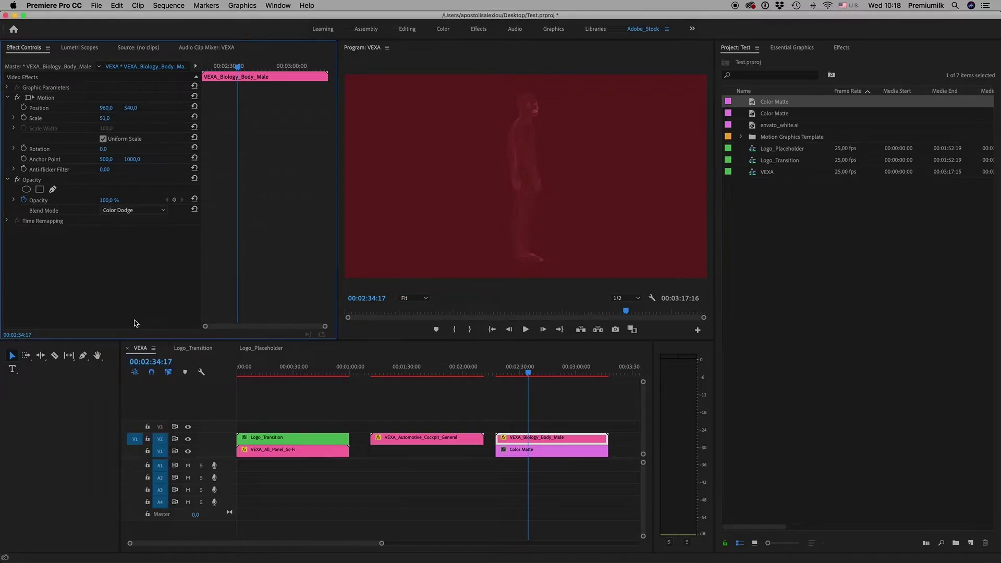
pyautogui.click(135, 212)
pyautogui.click(140, 303)
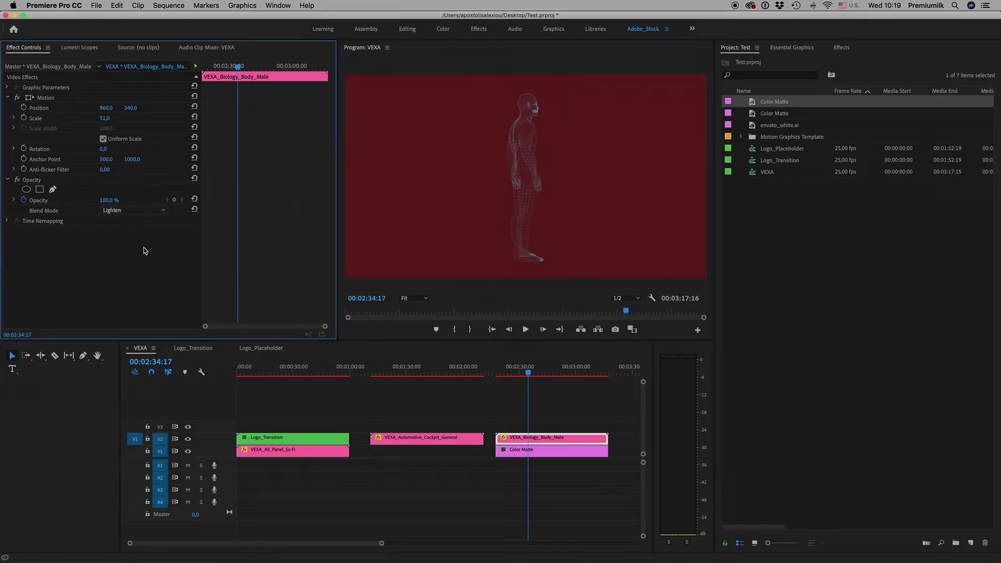
pyautogui.click(139, 211)
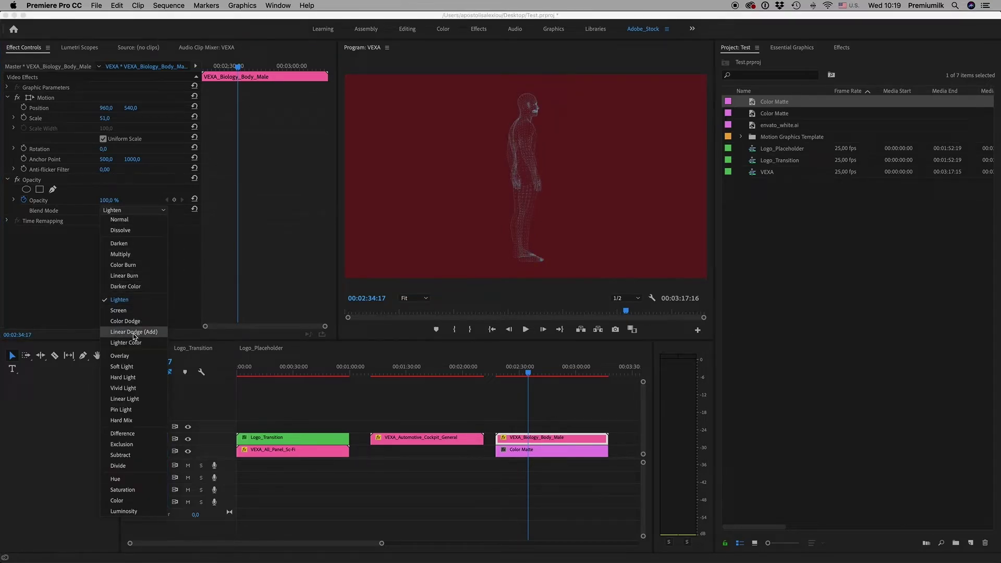
pyautogui.click(132, 220)
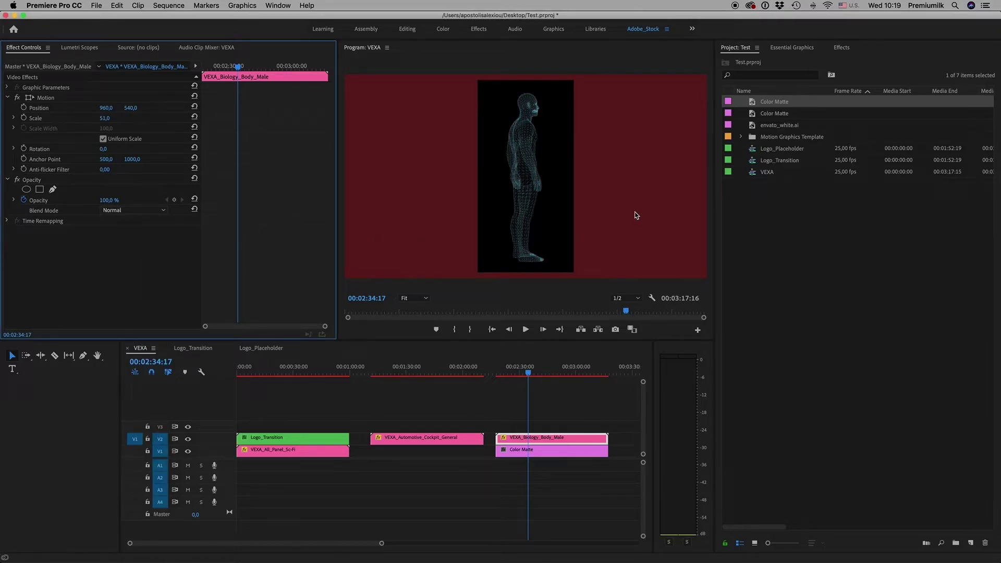
pyautogui.click(143, 211)
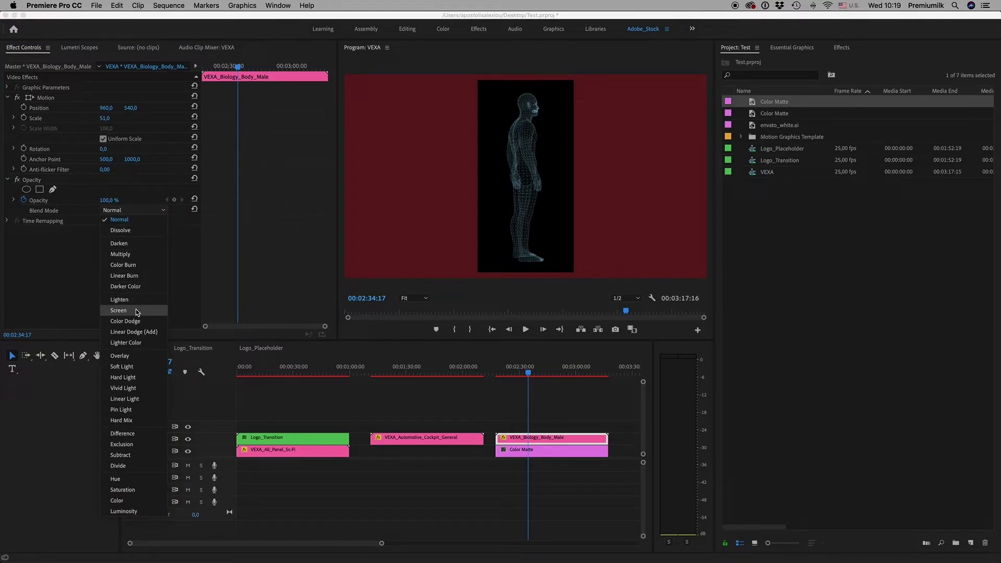
pyautogui.click(137, 311)
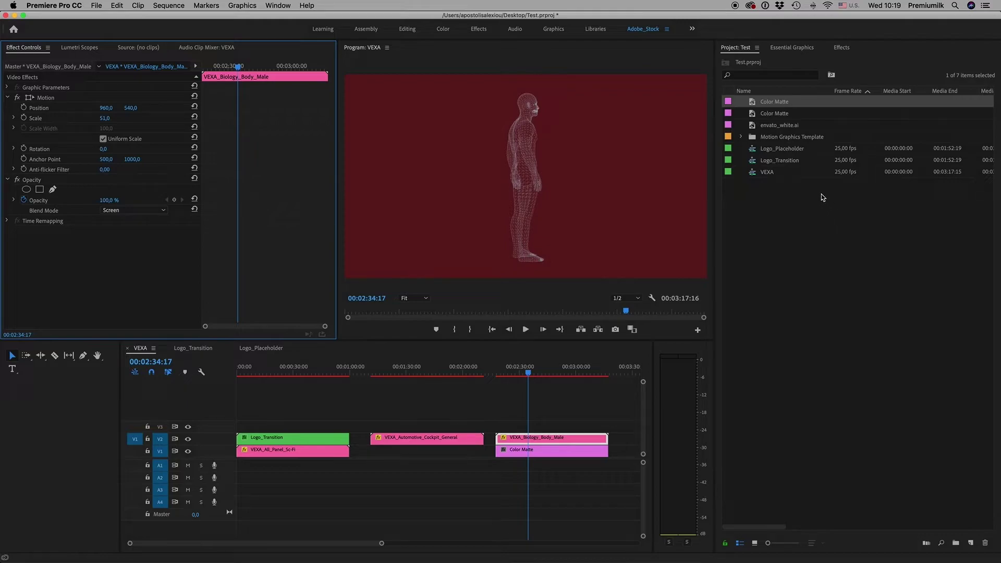
pyautogui.moveTo(529, 375); pyautogui.dragTo(527, 374)
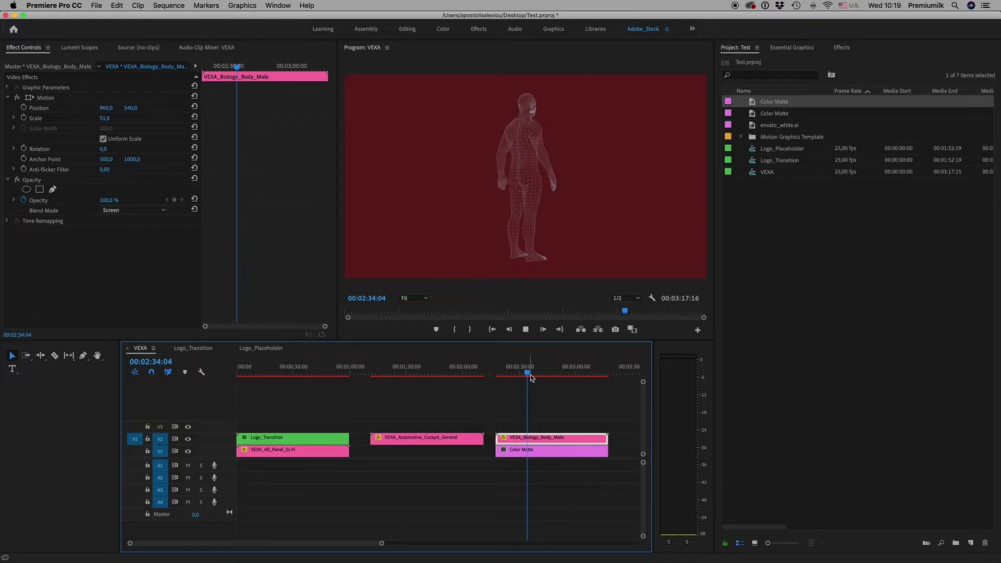
# Add VEXA_Biology_Heart_Beat_Single on V3 above the body and preview it.
pyautogui.click(792, 48)
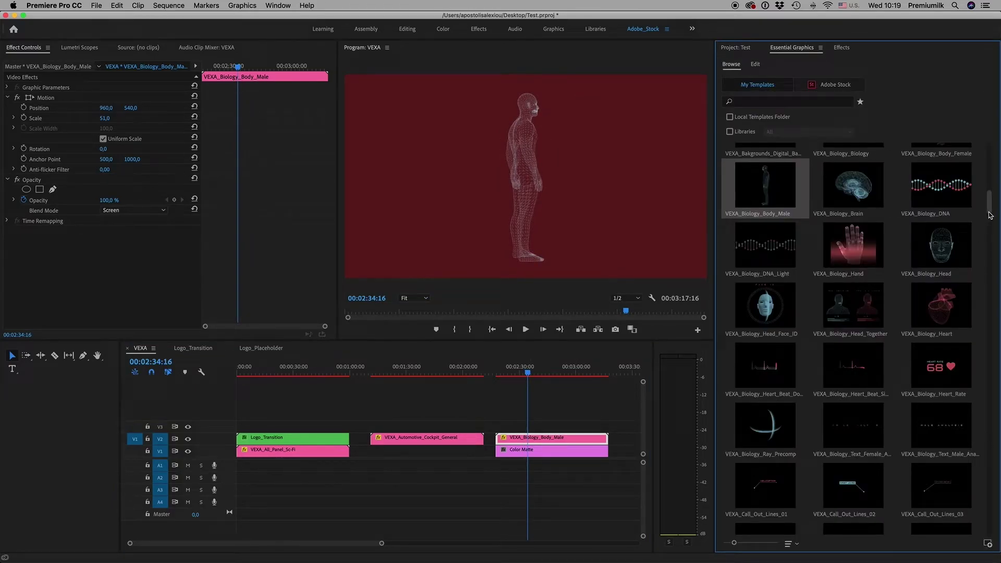
pyautogui.scroll(-3, 990, 216)
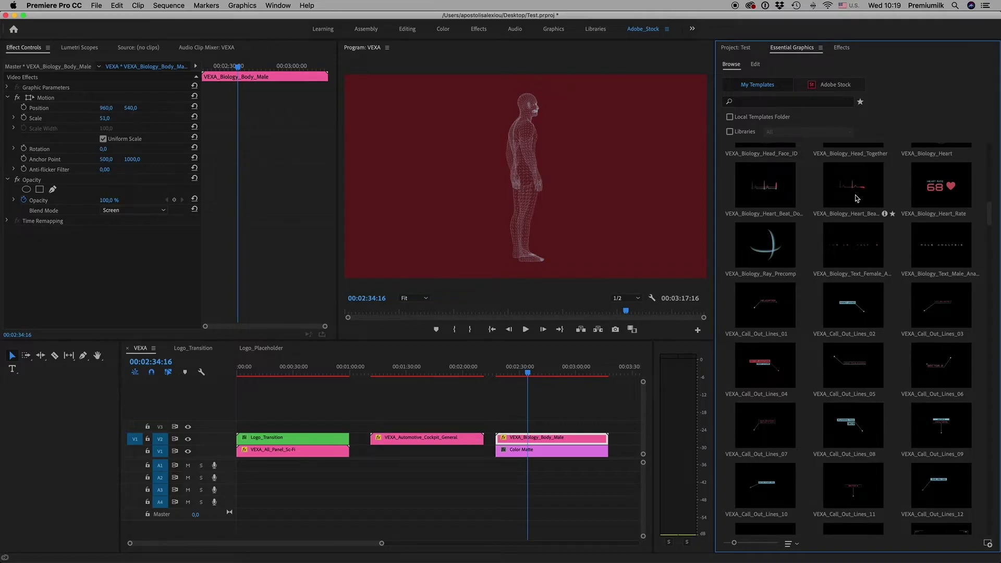
pyautogui.moveTo(855, 198); pyautogui.dragTo(527, 429)
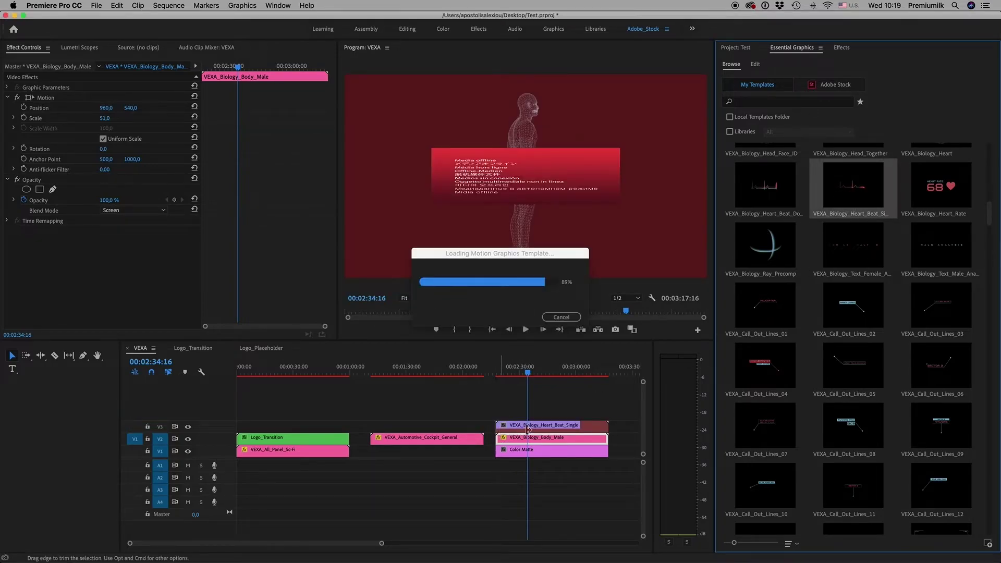
pyautogui.click(528, 425)
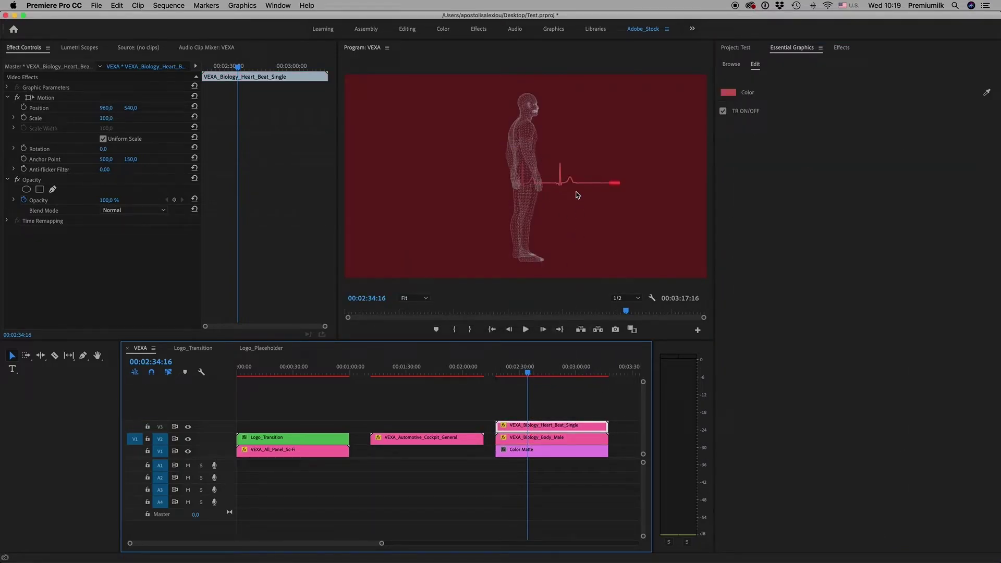
pyautogui.moveTo(541, 374); pyautogui.dragTo(552, 373)
# Delete the heart beat clip and reselect the body clip.
pyautogui.press('Delete')
pyautogui.click(560, 437)
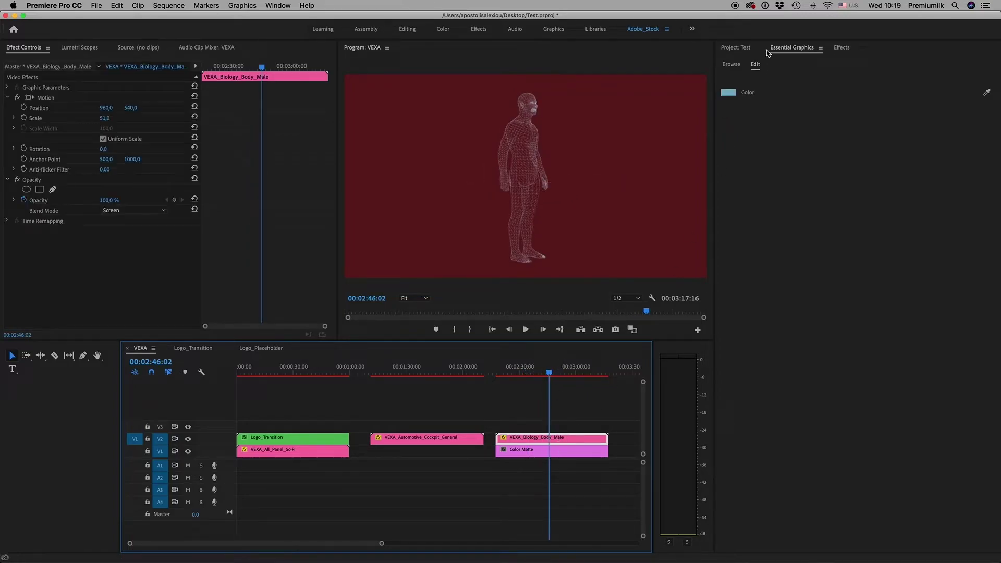
pyautogui.click(740, 48)
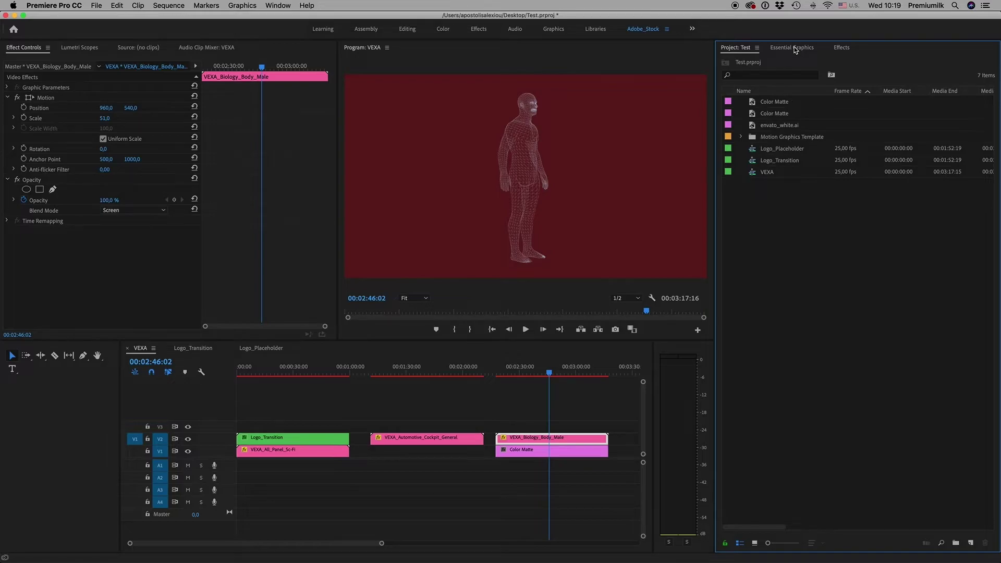
# Try Lighten, Overlay and Multiply blending on the body, then return it to Screen.
pyautogui.click(794, 48)
pyautogui.click(537, 440)
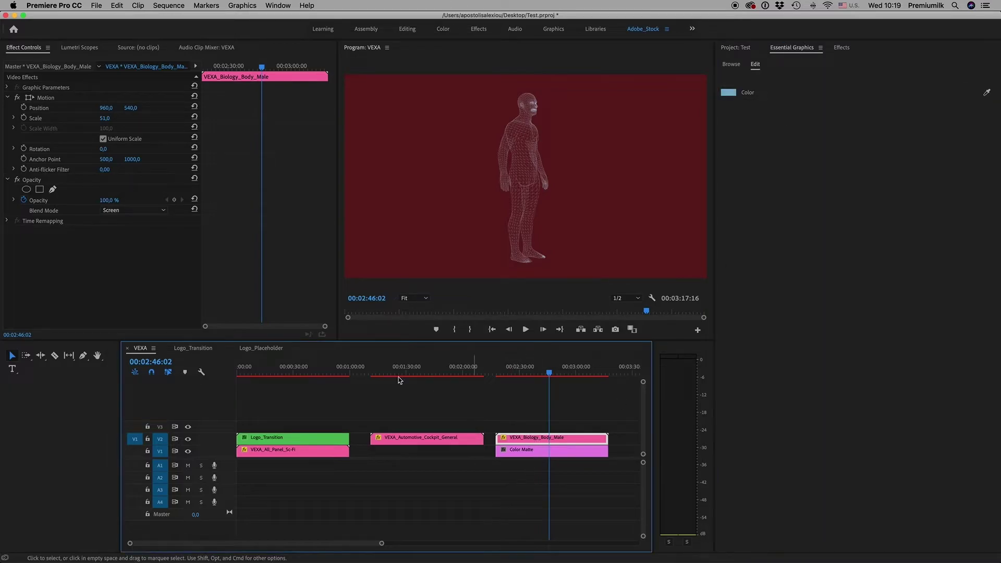
pyautogui.click(150, 214)
pyautogui.click(134, 307)
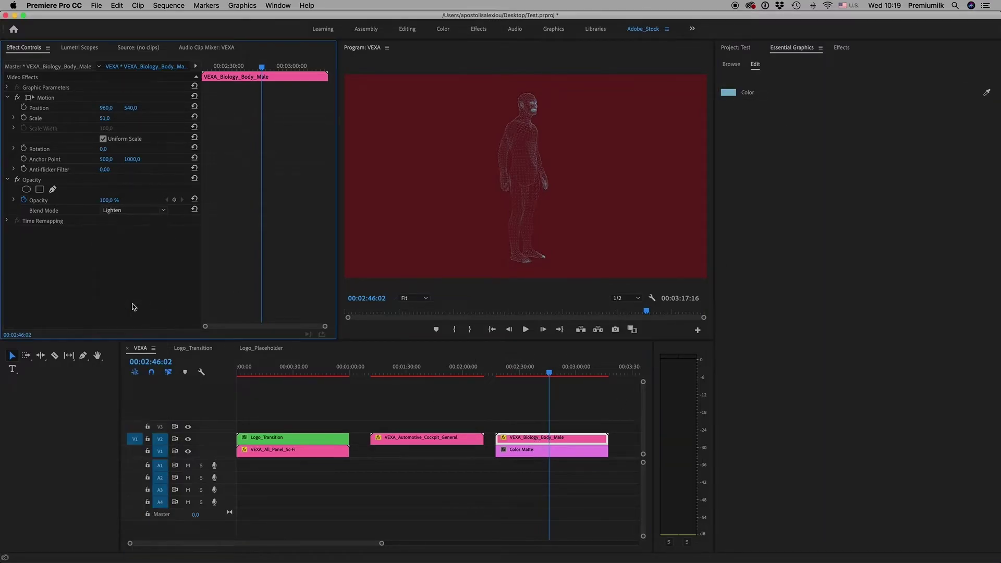
pyautogui.click(140, 214)
pyautogui.click(137, 359)
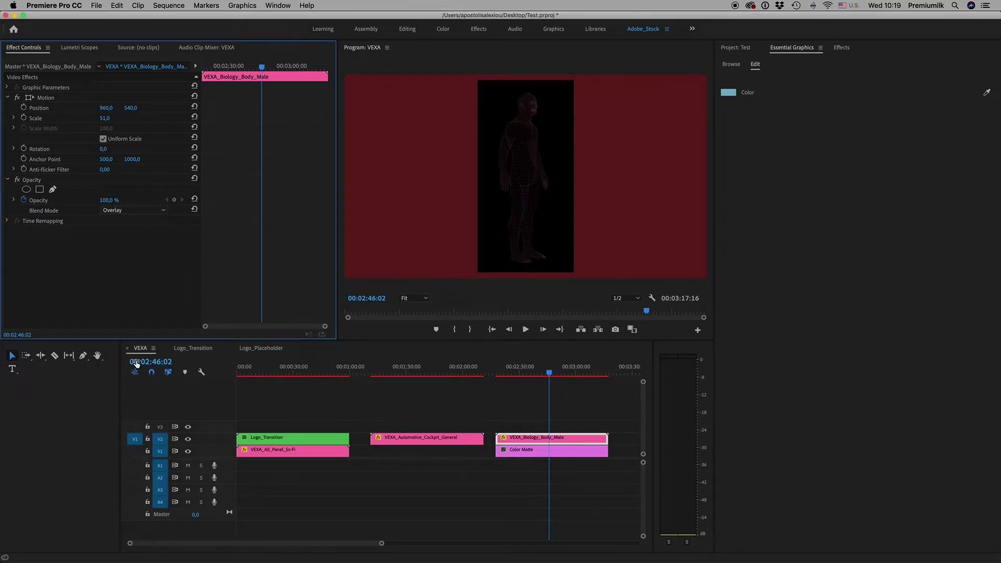
pyautogui.click(133, 210)
pyautogui.click(137, 257)
pyautogui.click(140, 214)
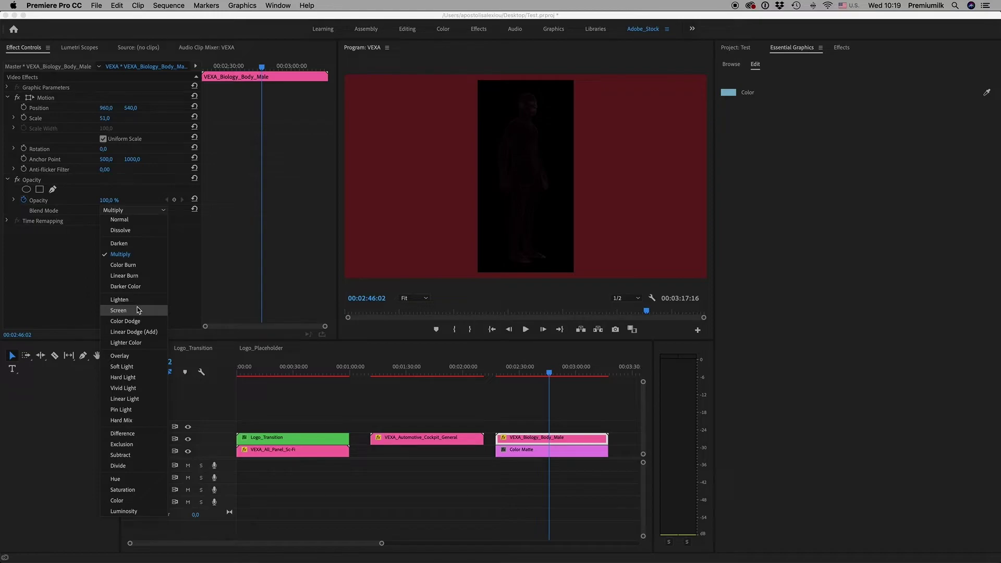
pyautogui.click(119, 310)
# Tint the wireframe body yellow-green (CACB79) via its Essential Graphics colour swatch.
pyautogui.click(575, 416)
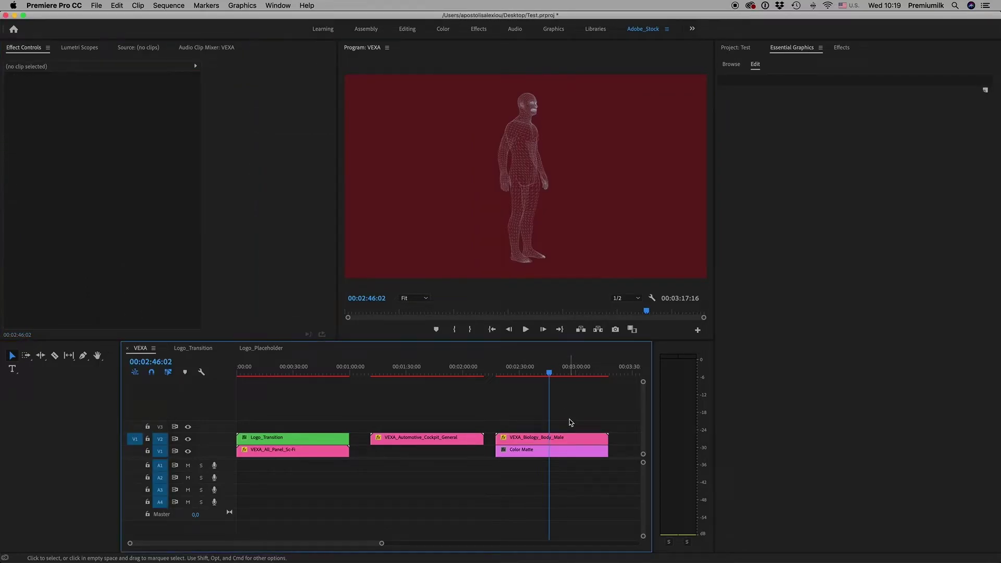
pyautogui.press('-')
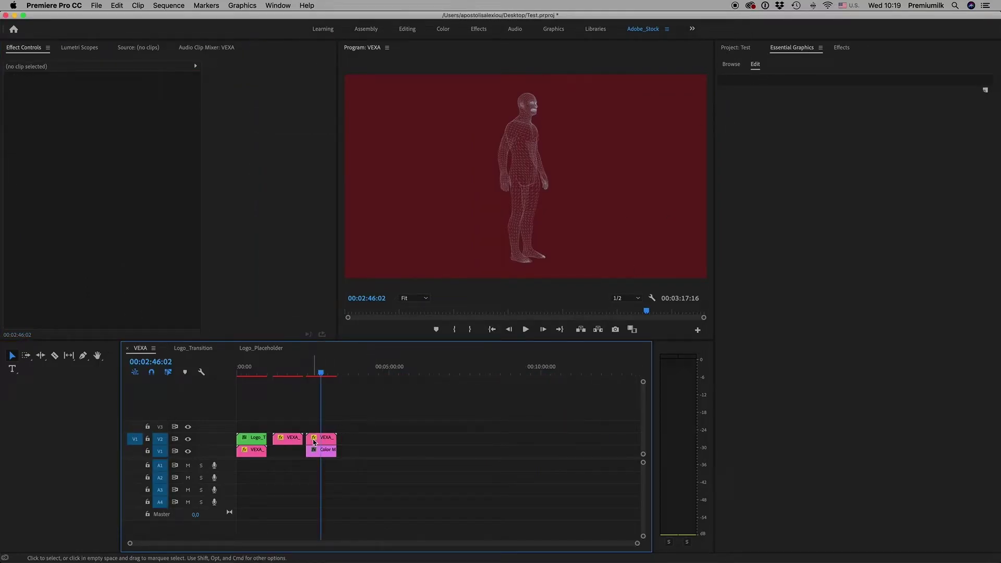
pyautogui.click(324, 438)
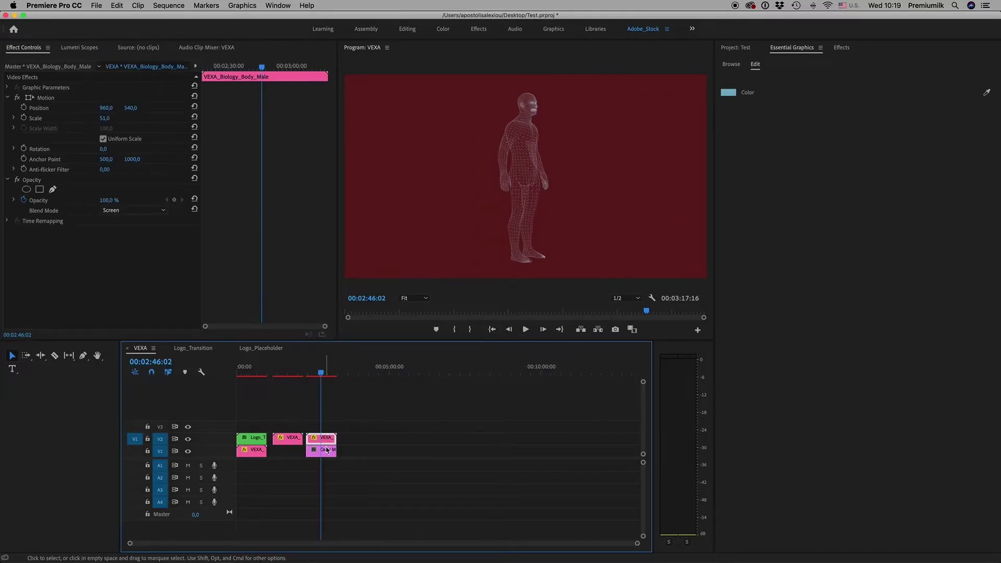
pyautogui.click(732, 94)
pyautogui.moveTo(528, 197); pyautogui.dragTo(526, 159)
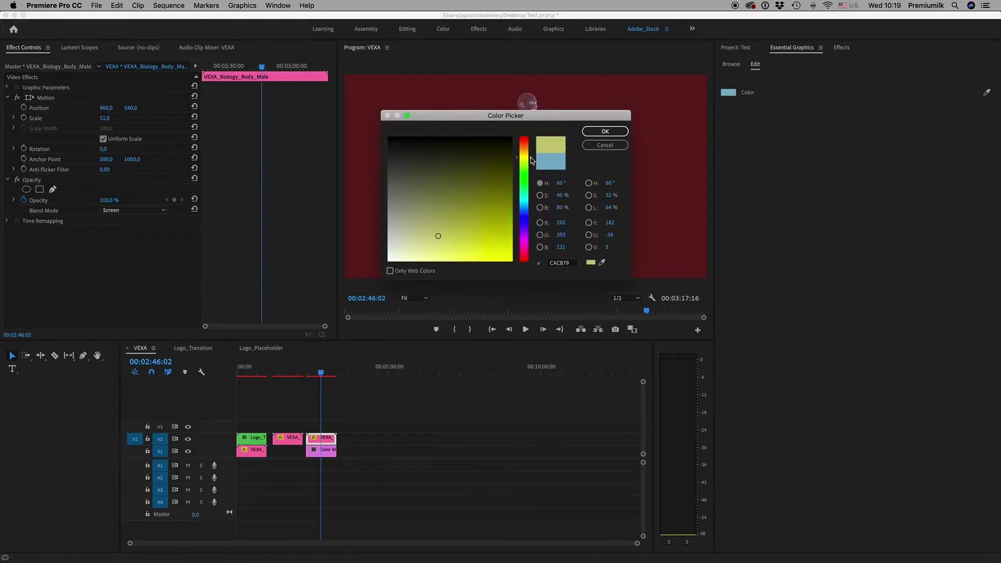
pyautogui.click(605, 131)
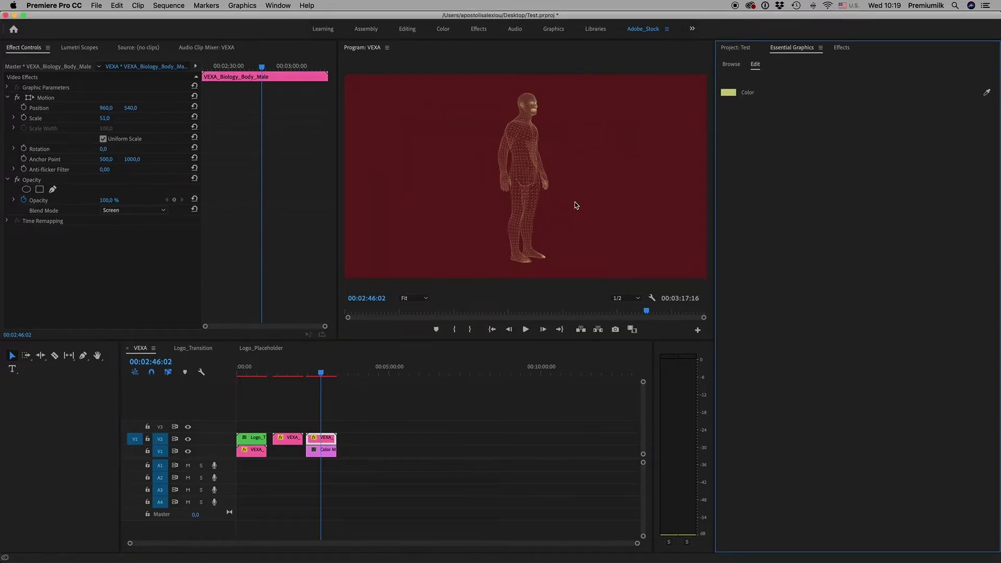
pyautogui.click(735, 48)
pyautogui.click(786, 49)
pyautogui.click(732, 65)
# Add VEXA_Call_Out_Lines_08 to V2 near 5:00 and scale the RUNNING MAN 303 callout to 42.
pyautogui.moveTo(989, 214); pyautogui.dragTo(989, 223)
pyautogui.click(852, 302)
pyautogui.moveTo(852, 301); pyautogui.dragTo(414, 438)
pyautogui.click(416, 369)
pyautogui.click(415, 438)
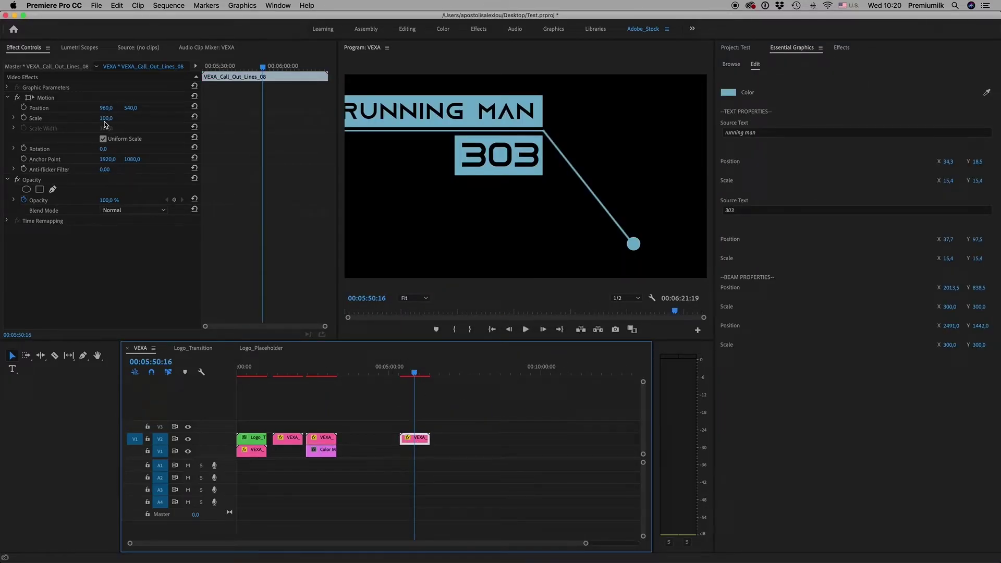
pyautogui.moveTo(106, 119); pyautogui.dragTo(76, 119)
pyautogui.click(406, 364)
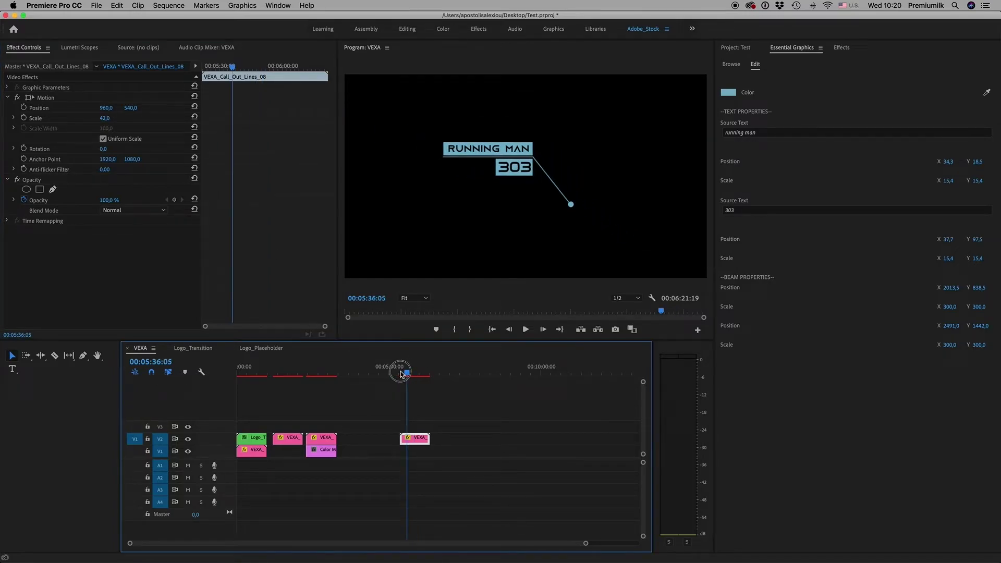
pyautogui.click(734, 65)
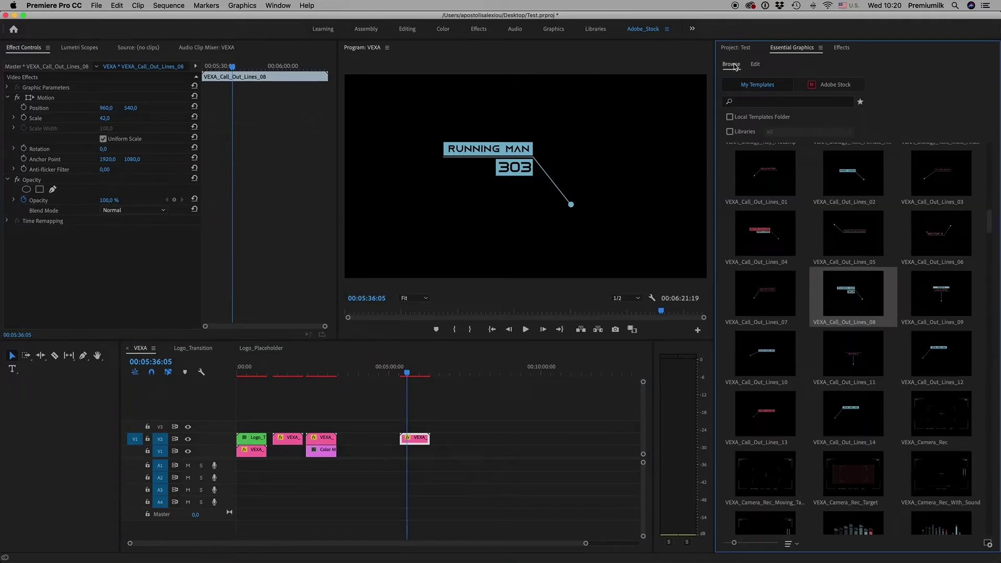
pyautogui.moveTo(988, 218); pyautogui.dragTo(989, 264)
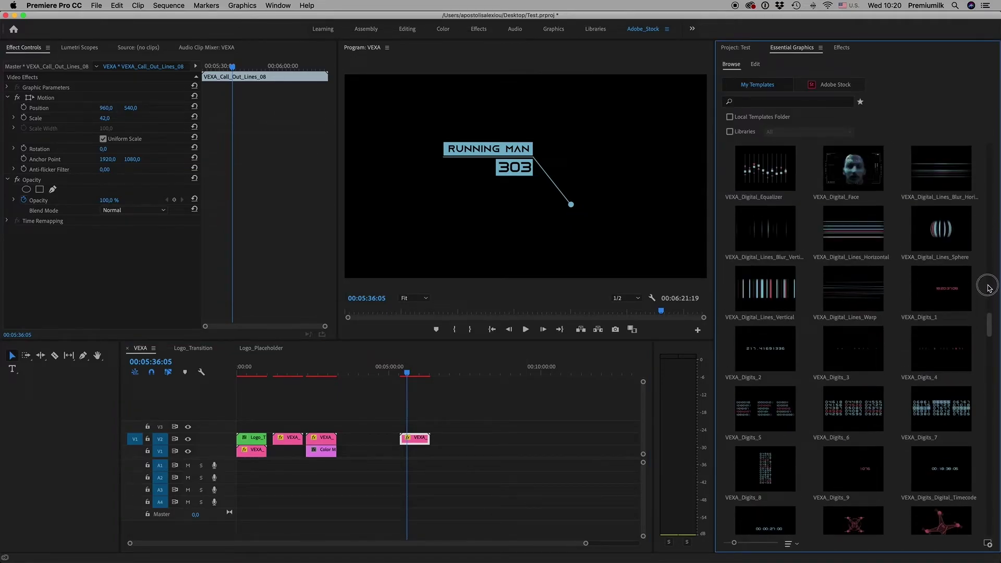
# Add VEXA_Camera_Rec after the callout on V2 and scale it to frame size.
pyautogui.moveTo(989, 265); pyautogui.dragTo(987, 230)
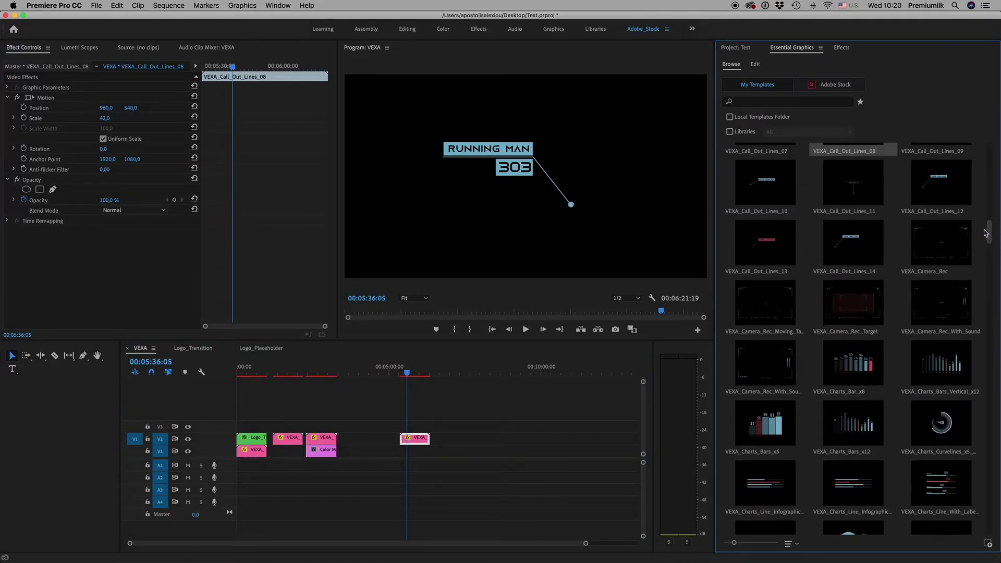
pyautogui.moveTo(941, 276); pyautogui.dragTo(453, 438)
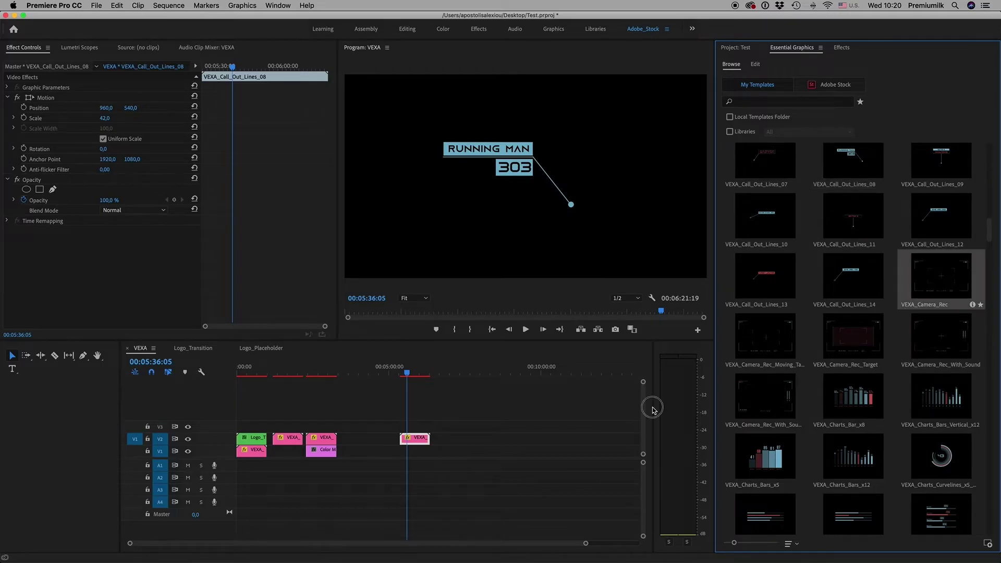
pyautogui.click(460, 373)
pyautogui.click(462, 438)
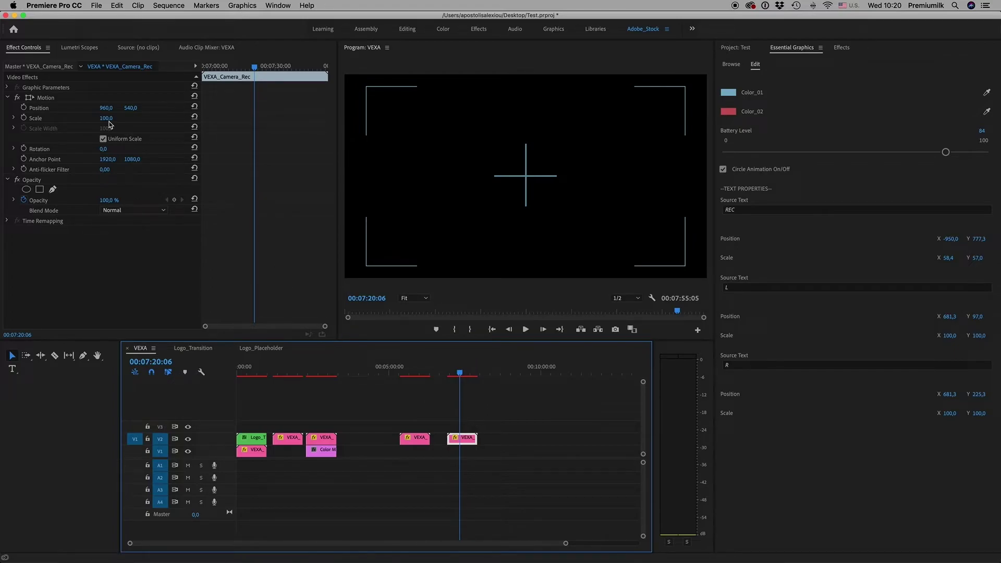
pyautogui.rightClick(465, 441)
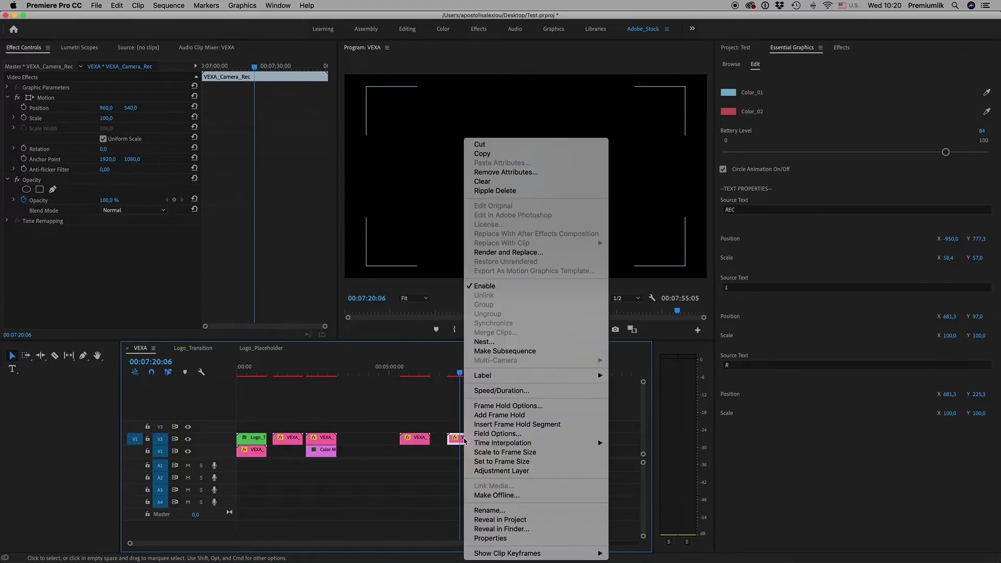
pyautogui.click(501, 452)
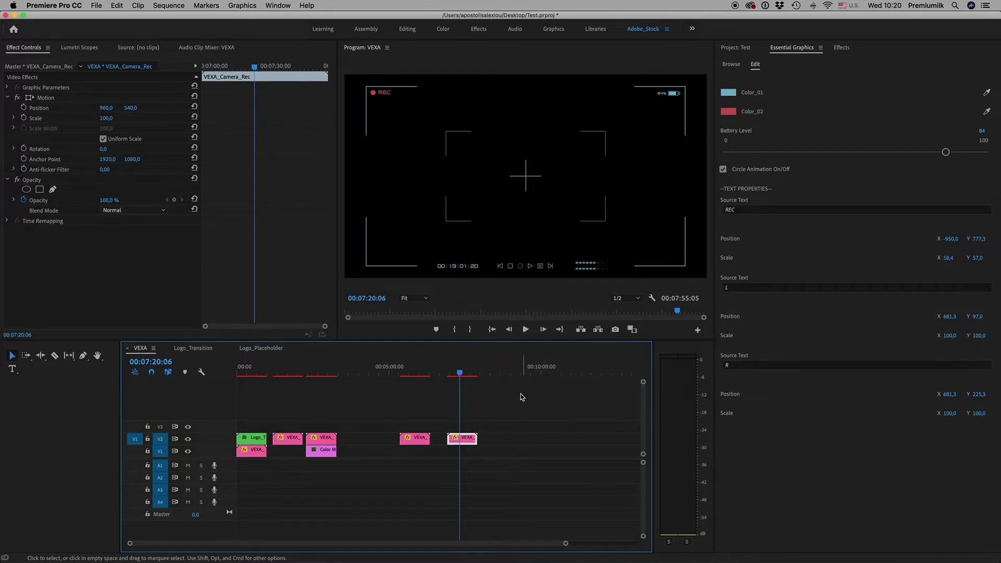
# Play back the REC overlay, then move the clip over the body section.
pyautogui.moveTo(454, 372); pyautogui.dragTo(465, 371)
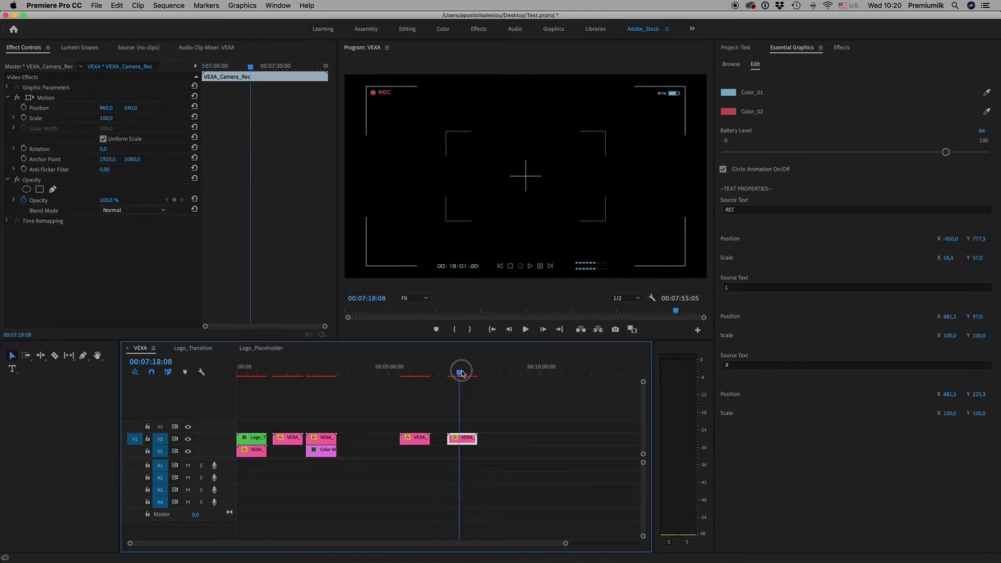
pyautogui.press('space')
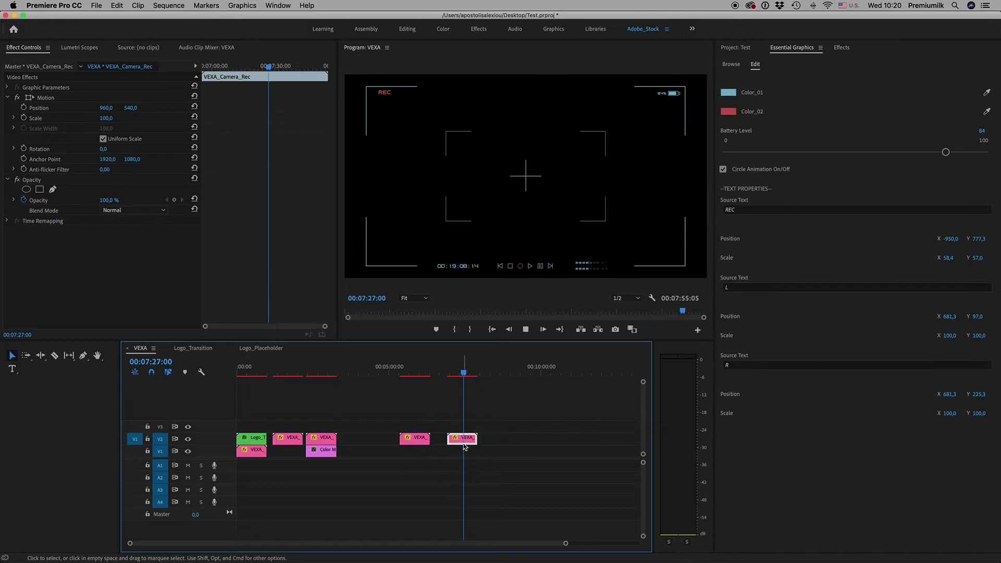
pyautogui.moveTo(449, 438); pyautogui.dragTo(314, 416)
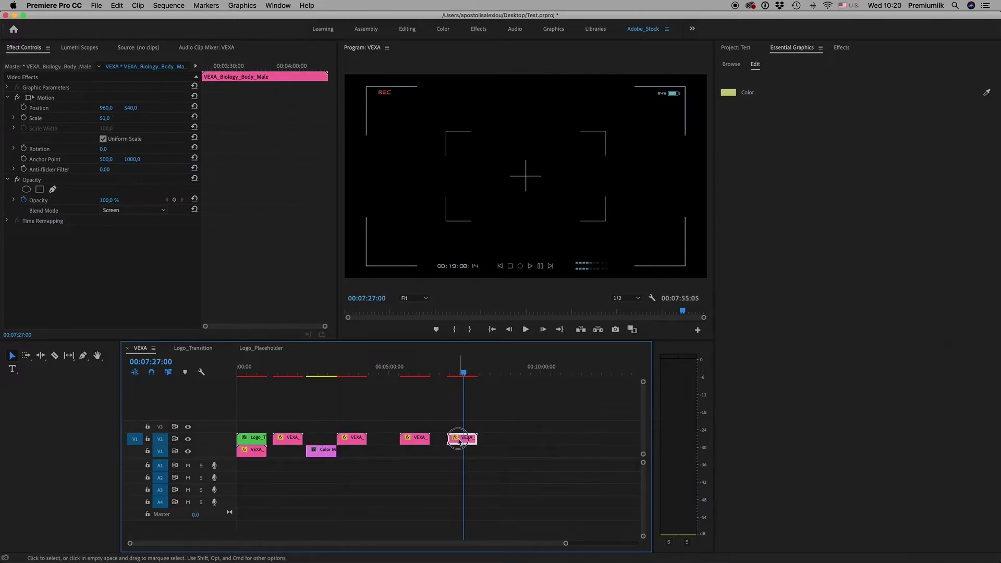
# Preview the REC overlay over the red background and lower its Battery Level to 76.
pyautogui.click(319, 371)
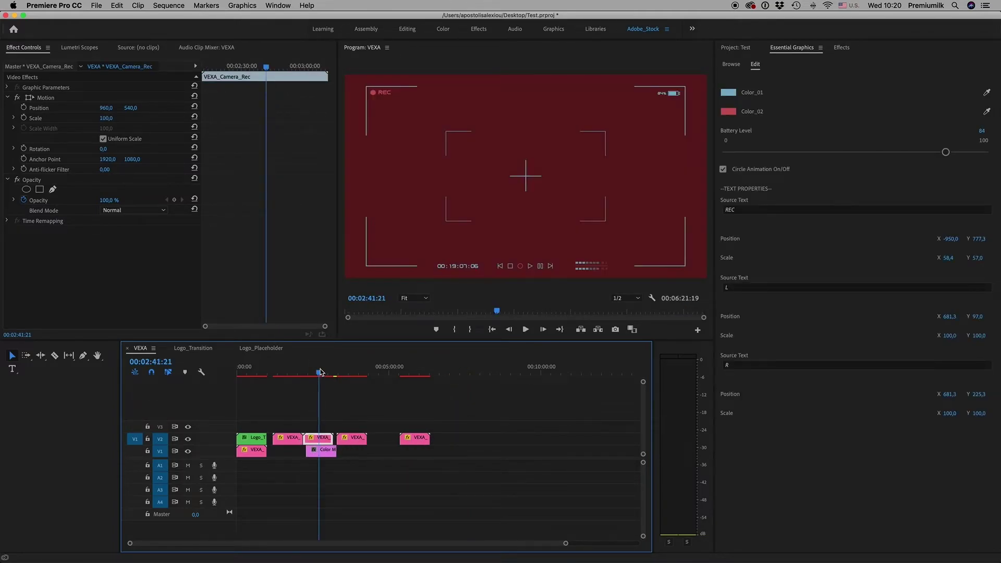
pyautogui.moveTo(319, 371); pyautogui.dragTo(324, 372)
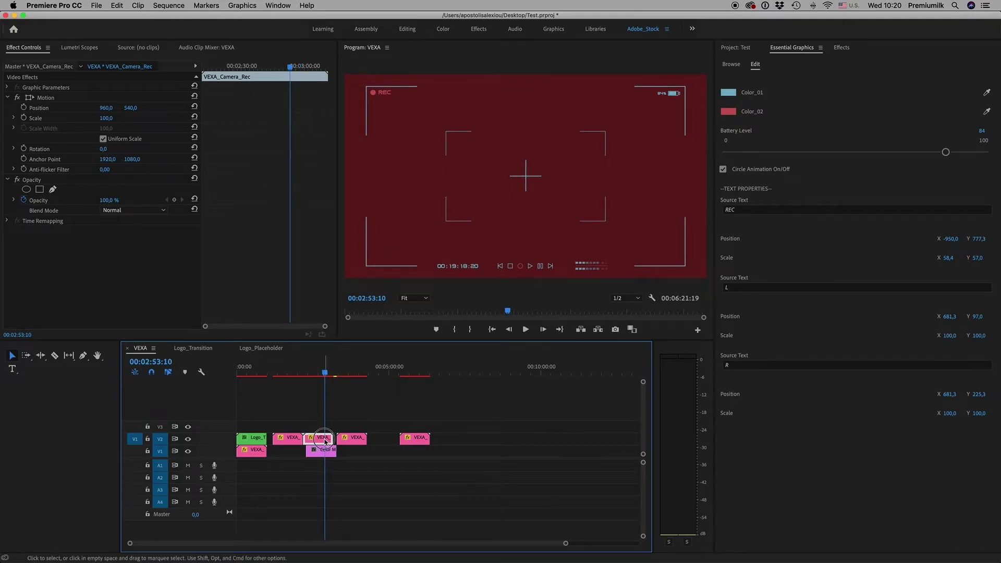
pyautogui.moveTo(945, 152)
pyautogui.mouseDown()
pyautogui.moveTo(850, 152)
pyautogui.moveTo(922, 153)
pyautogui.mouseUp()
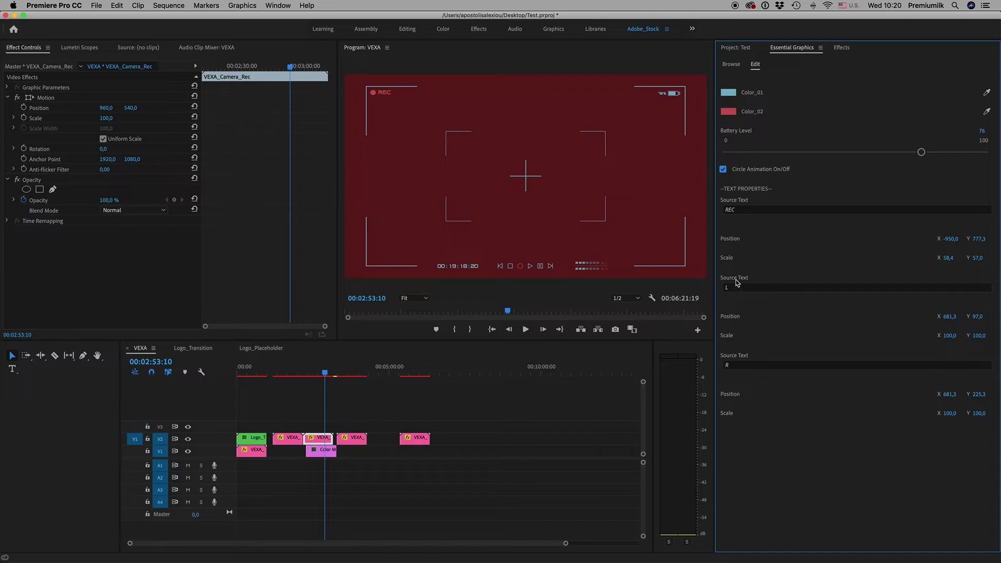
pyautogui.moveTo(326, 373); pyautogui.dragTo(489, 372)
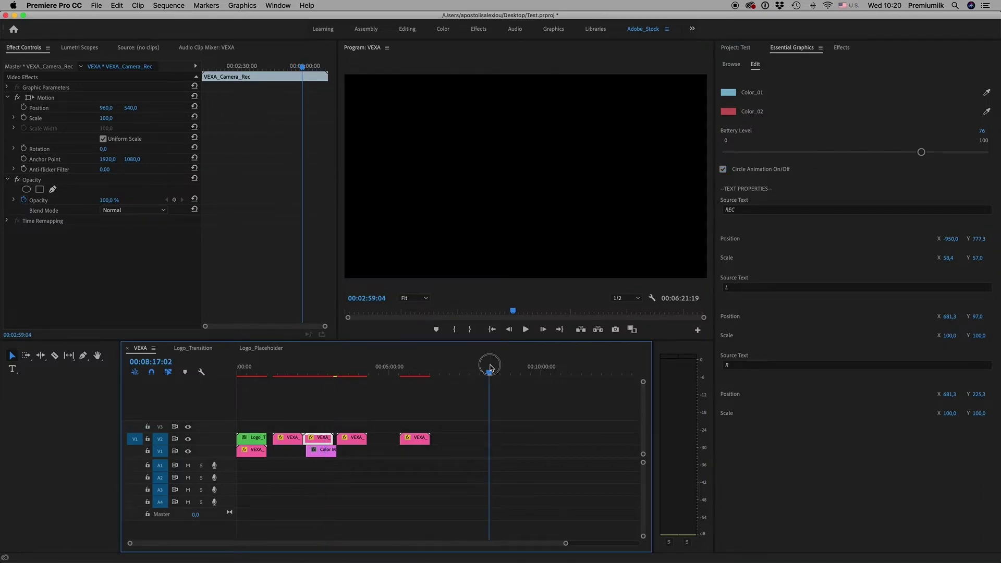
# Return to the Essential Graphics template library and scroll to the digital backgrounds.
pyautogui.click(740, 47)
pyautogui.click(792, 47)
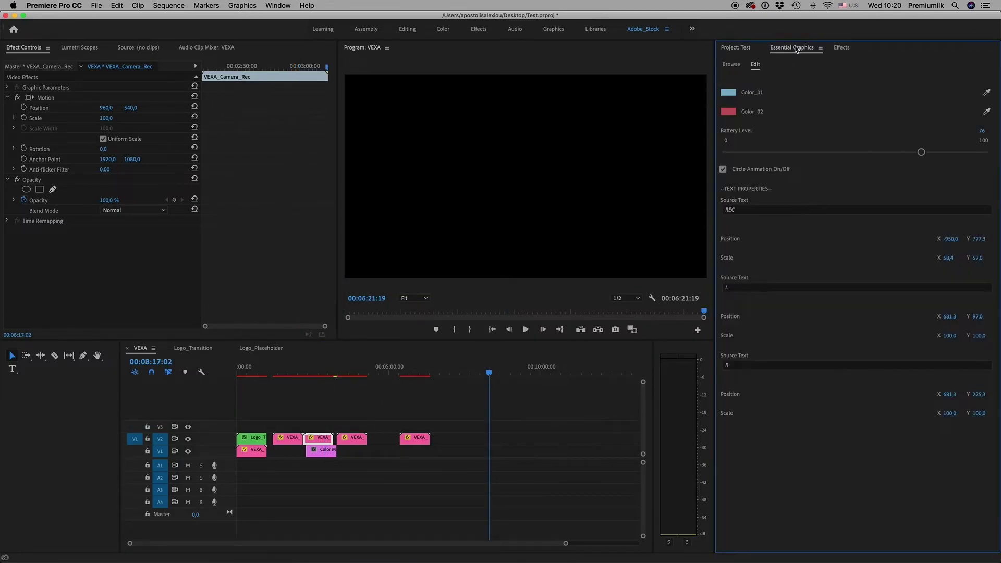
pyautogui.click(731, 65)
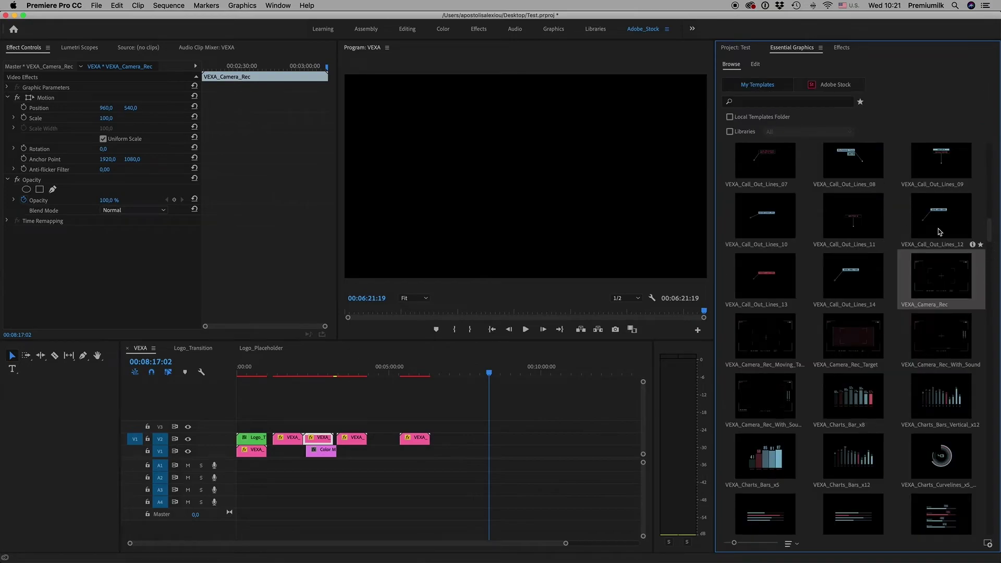
pyautogui.moveTo(993, 232); pyautogui.dragTo(989, 156)
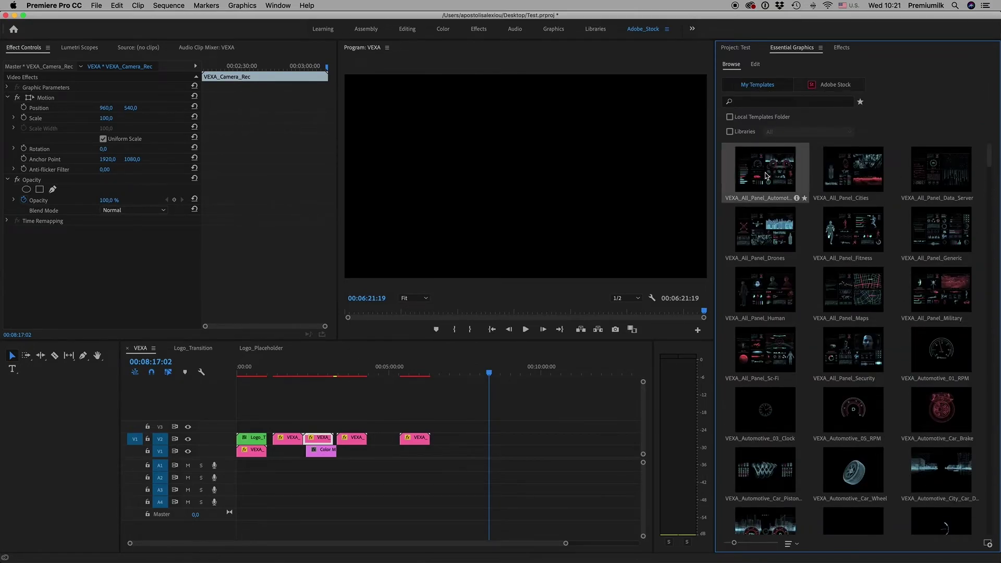
pyautogui.click(255, 374)
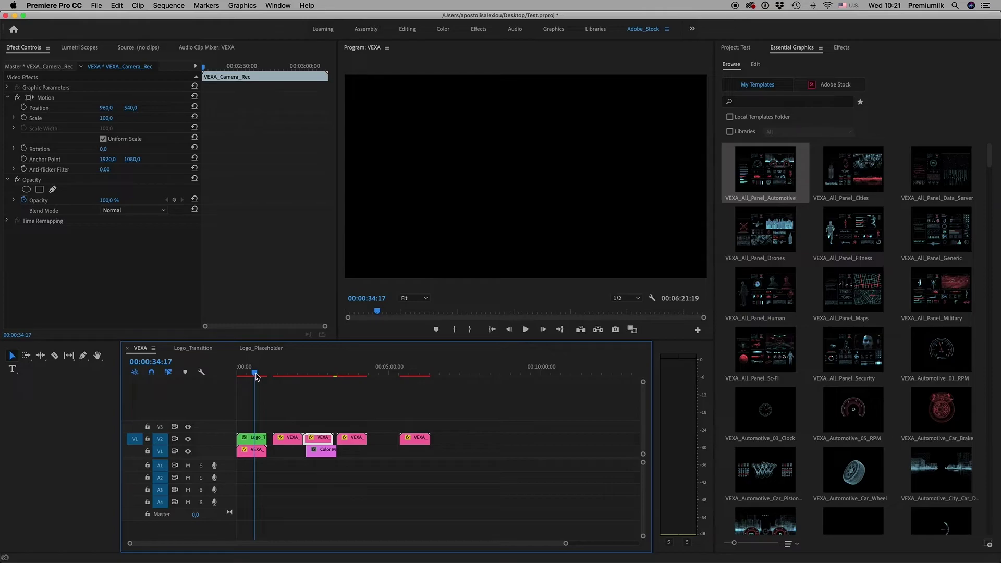
pyautogui.moveTo(990, 159); pyautogui.dragTo(989, 191)
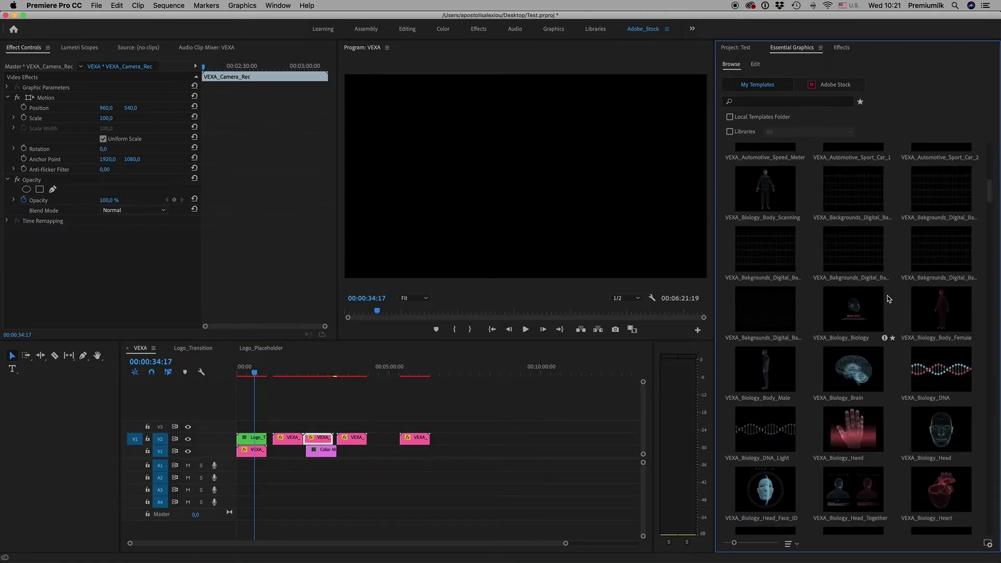
# Place VEXA_Bakgrounds_Digital_Background_4 on V2 at 7:19 and scale it to frame size.
pyautogui.moveTo(855, 261); pyautogui.dragTo(462, 438)
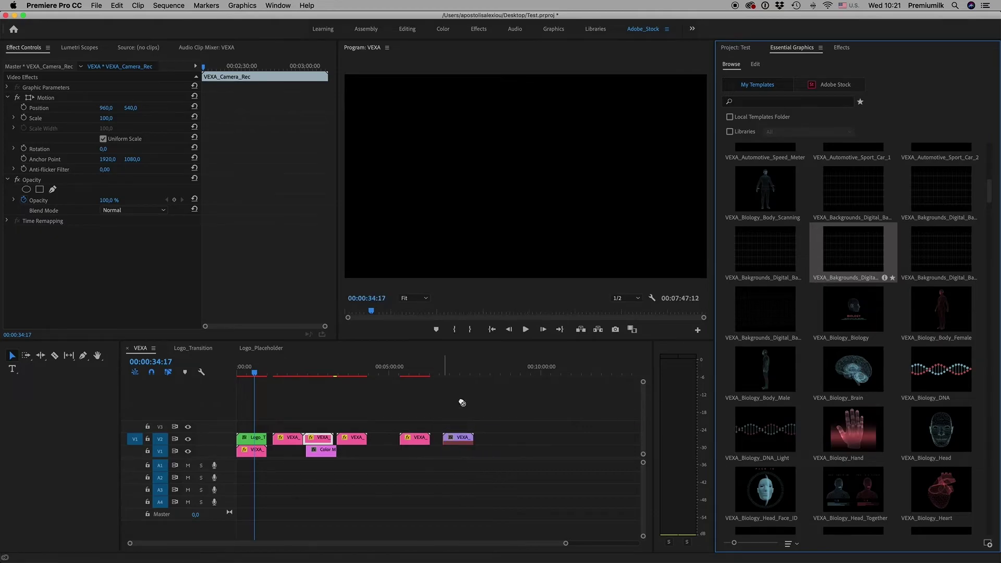
pyautogui.click(459, 370)
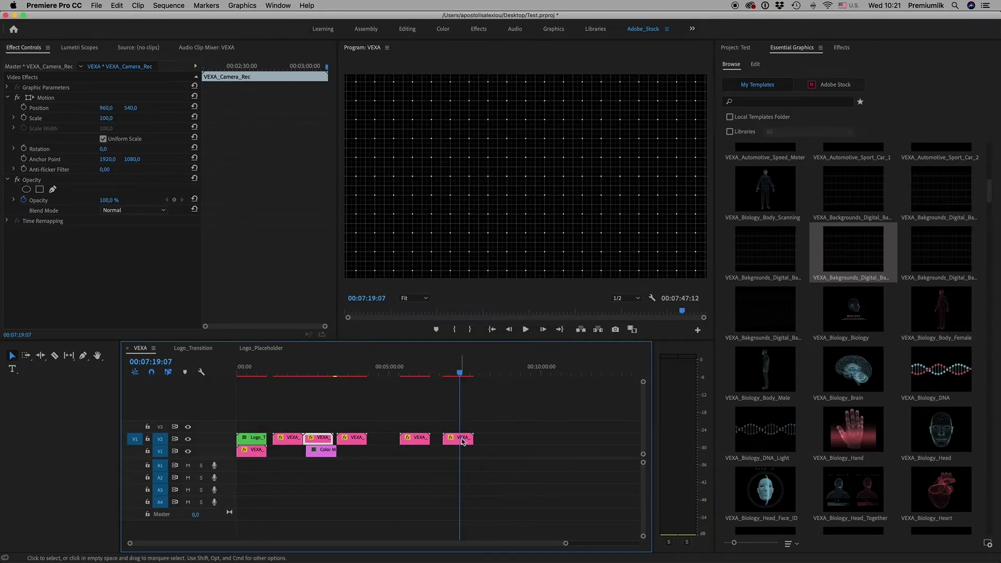
pyautogui.click(462, 441)
pyautogui.rightClick(461, 440)
pyautogui.click(509, 452)
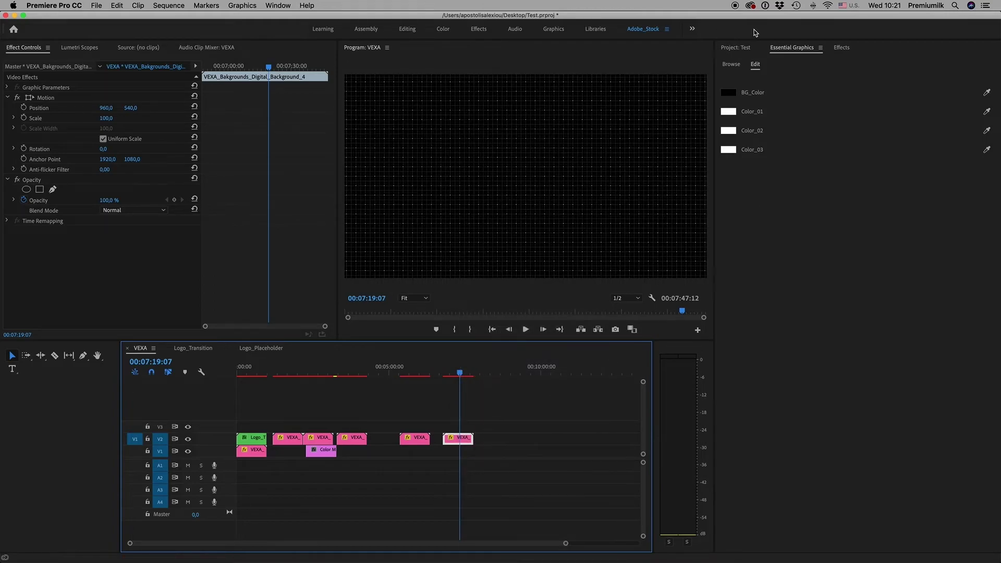
# Check the project bin, then scroll further down the template library.
pyautogui.click(737, 47)
pyautogui.click(792, 48)
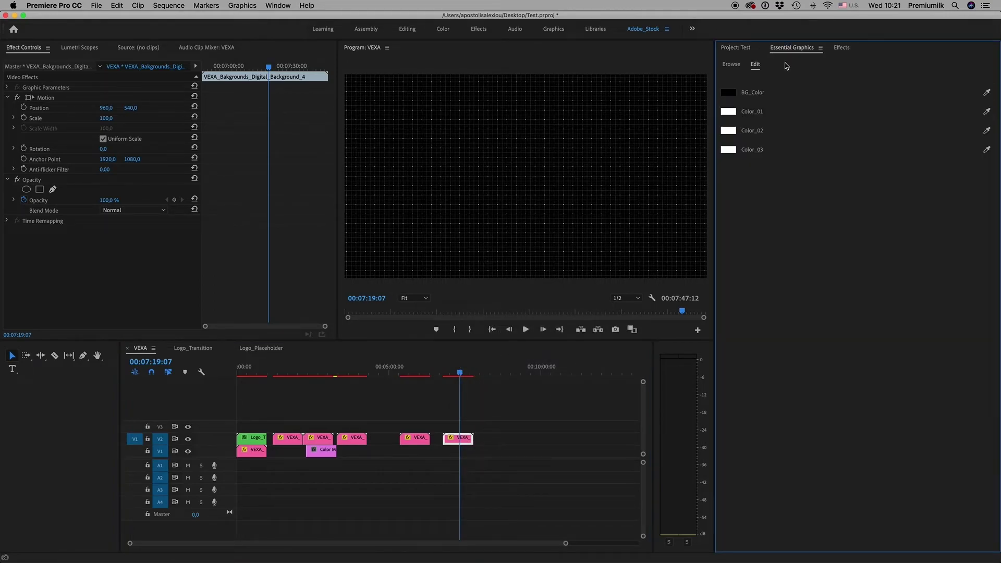
pyautogui.click(732, 64)
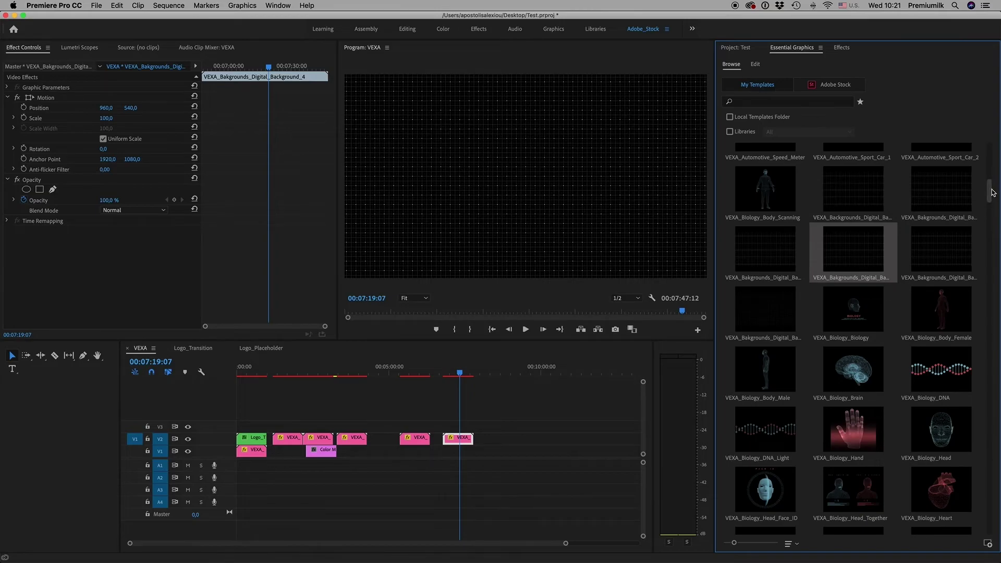
pyautogui.moveTo(993, 191); pyautogui.dragTo(996, 380)
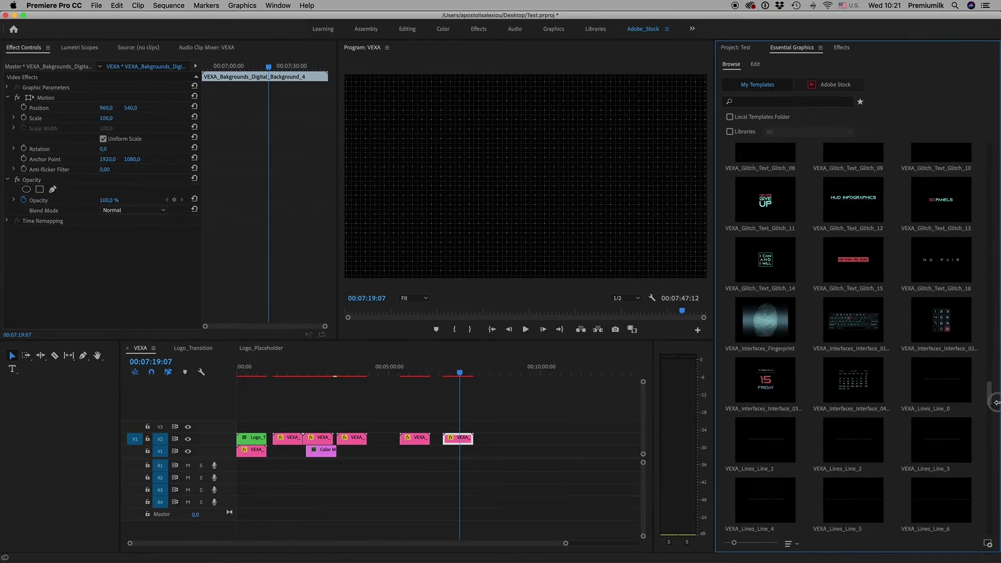
pyautogui.moveTo(996, 380); pyautogui.dragTo(995, 406)
# Place VEXA_Lines_Line_5 on V3 at scale 50, positioned at 1341, 102 near the top right.
pyautogui.moveTo(828, 331); pyautogui.dragTo(446, 425)
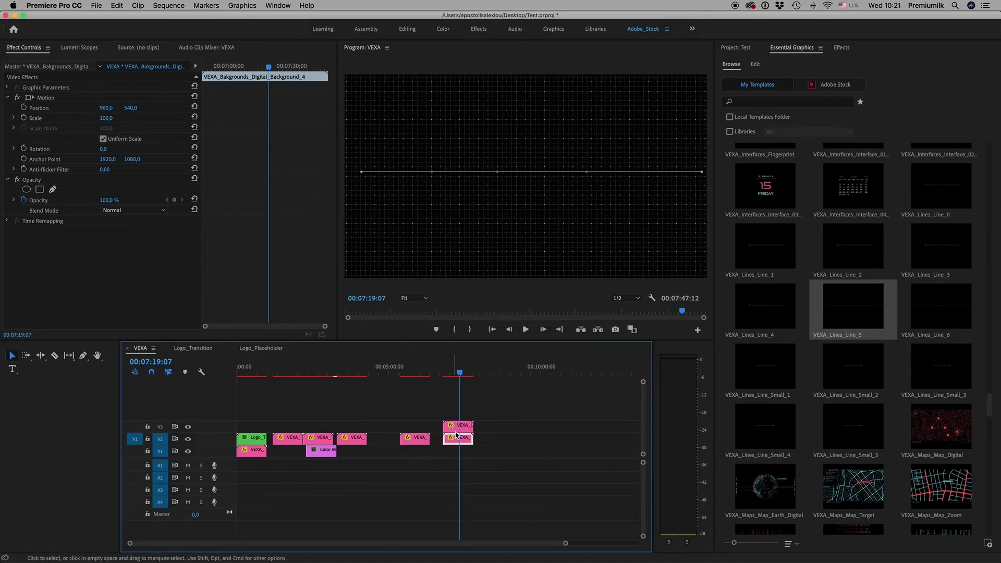
pyautogui.click(457, 425)
pyautogui.moveTo(106, 118)
pyautogui.mouseDown()
pyautogui.moveTo(73, 118)
pyautogui.moveTo(234, 108)
pyautogui.mouseUp()
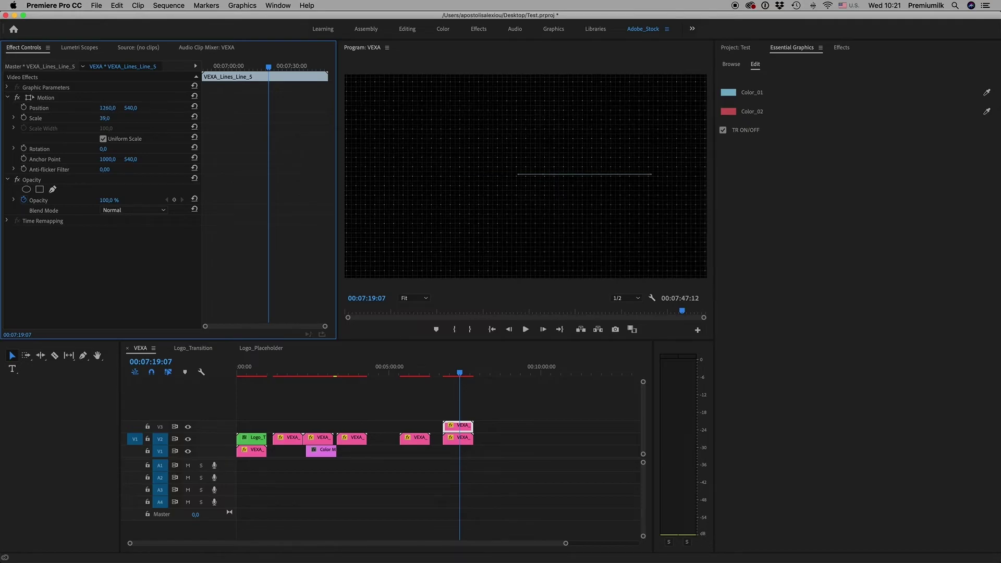
pyautogui.moveTo(138, 109)
pyautogui.mouseDown()
pyautogui.moveTo(148, 108)
pyautogui.moveTo(110, 119)
pyautogui.moveTo(152, 108)
pyautogui.moveTo(53, 108)
pyautogui.mouseUp()
# Drop the VEXA_Maps_Map_Target template from the library onto the track above the line.
pyautogui.click(752, 51)
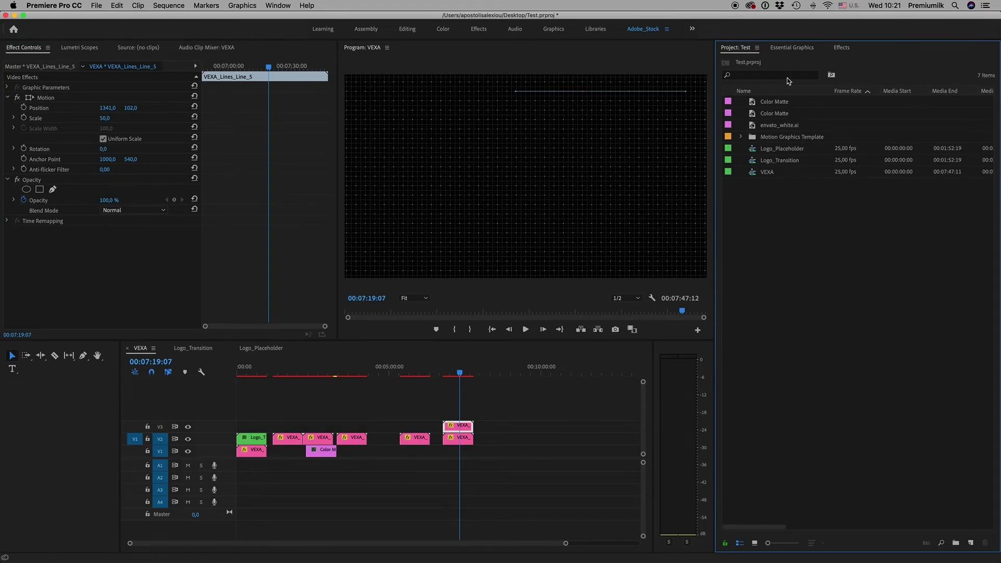
pyautogui.click(789, 48)
pyautogui.click(729, 66)
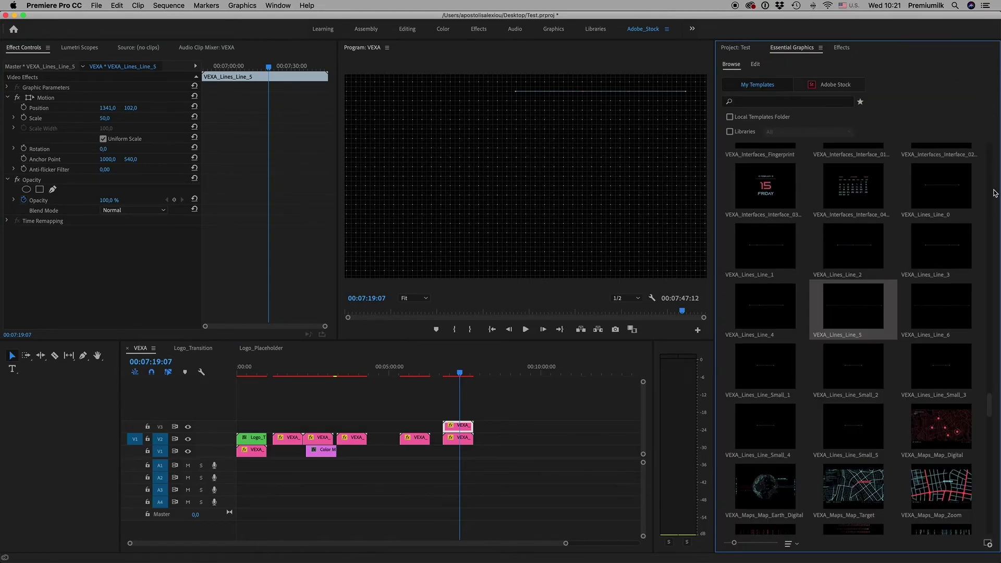
pyautogui.moveTo(853, 487); pyautogui.dragTo(449, 414)
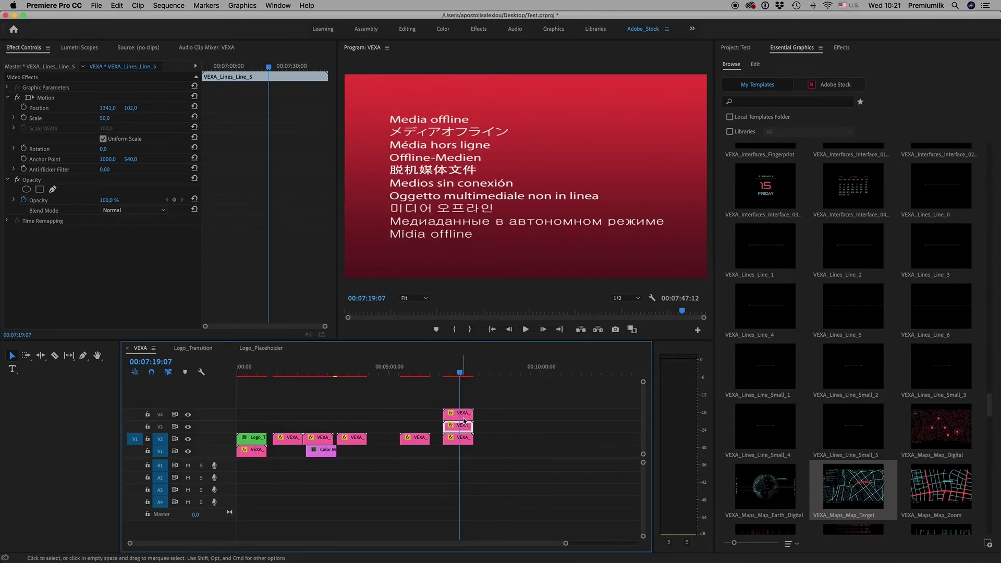
# Set the Map_Target clip's Scale to 50.
pyautogui.click(460, 417)
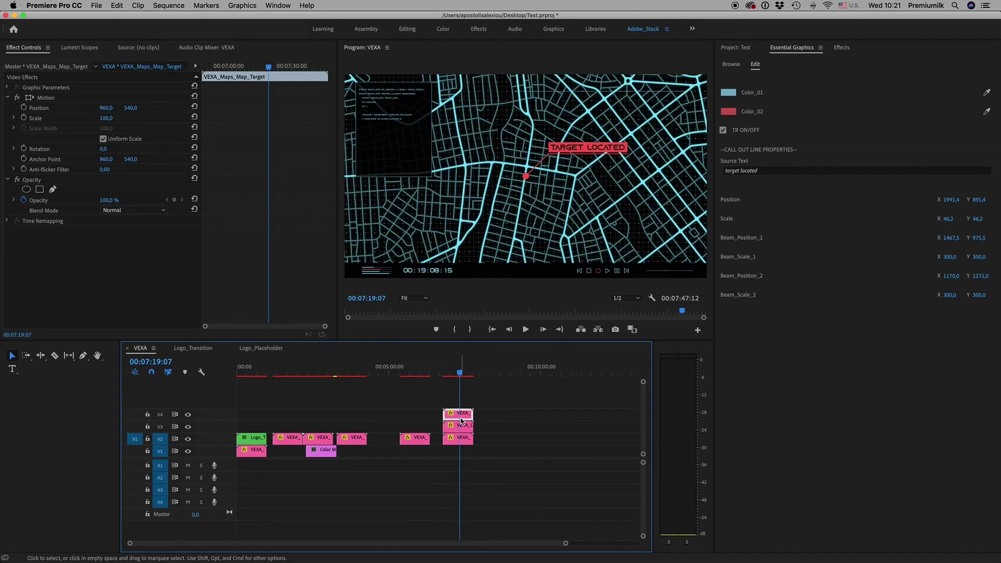
pyautogui.click(105, 118)
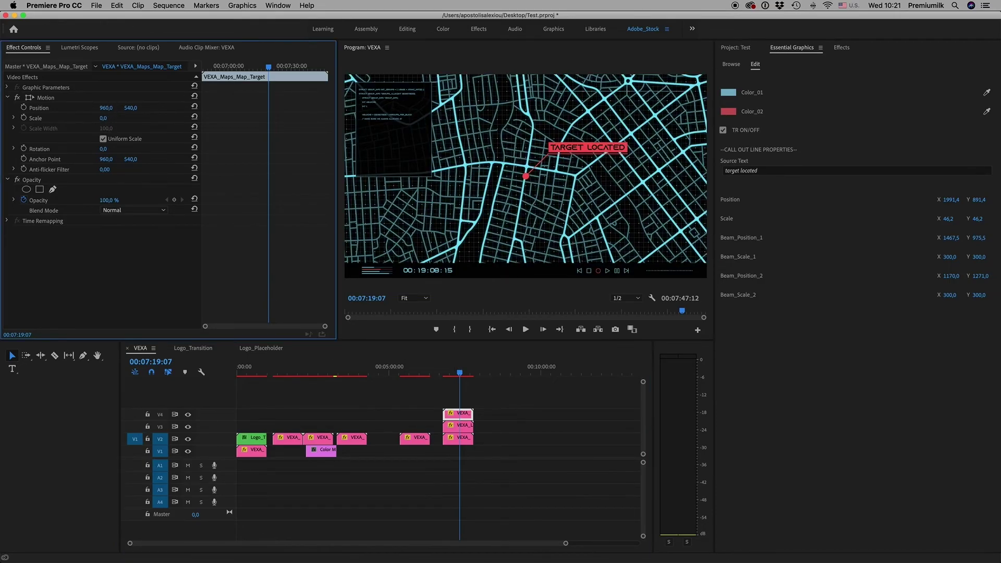
pyautogui.write('0')
pyautogui.press('Return')
pyautogui.click(113, 116)
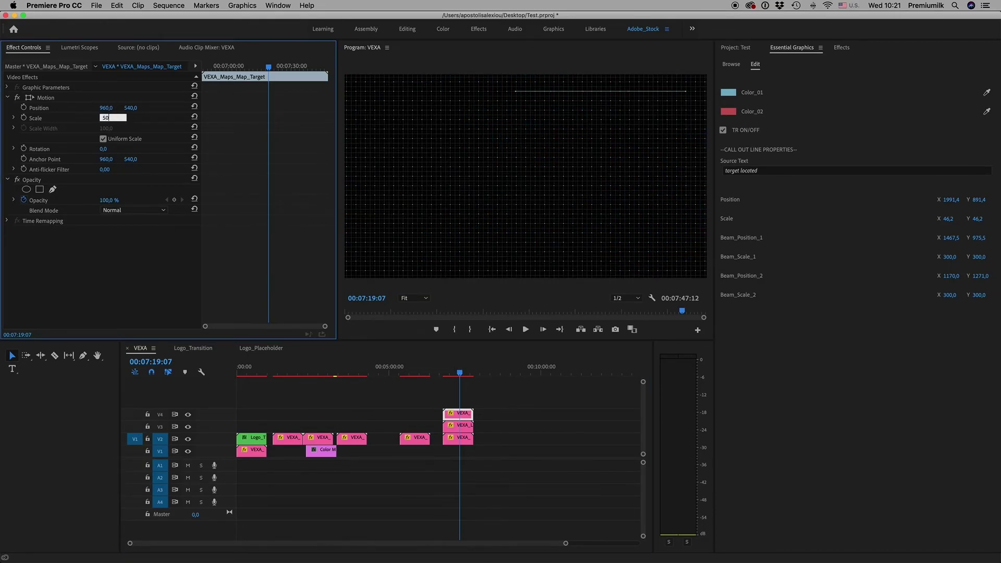
pyautogui.press('Return')
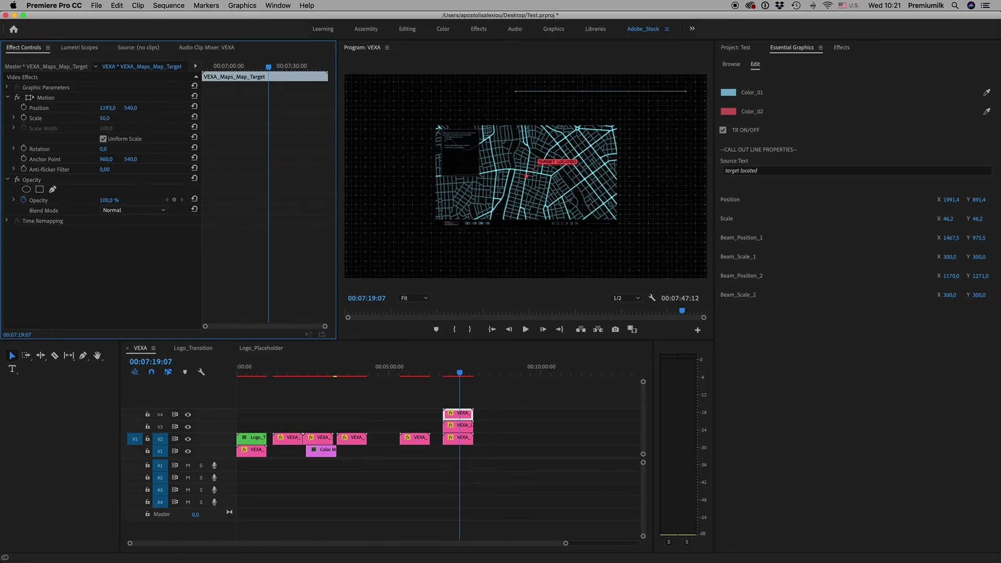
# Move the map inset to position 1374, 374 in the upper right.
pyautogui.moveTo(108, 107); pyautogui.dragTo(207, 107)
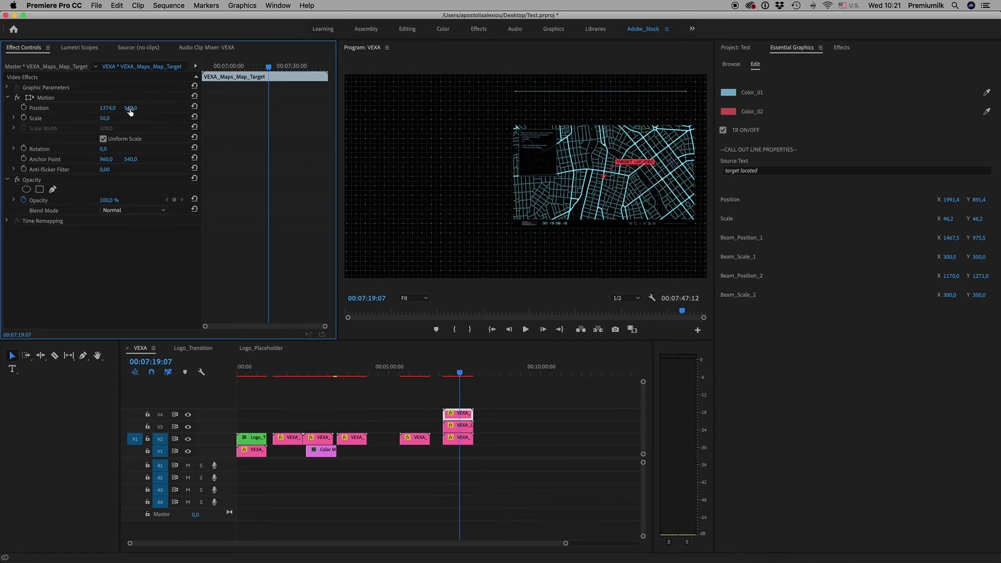
pyautogui.moveTo(130, 109); pyautogui.dragTo(44, 108)
pyautogui.click(459, 372)
pyautogui.click(736, 52)
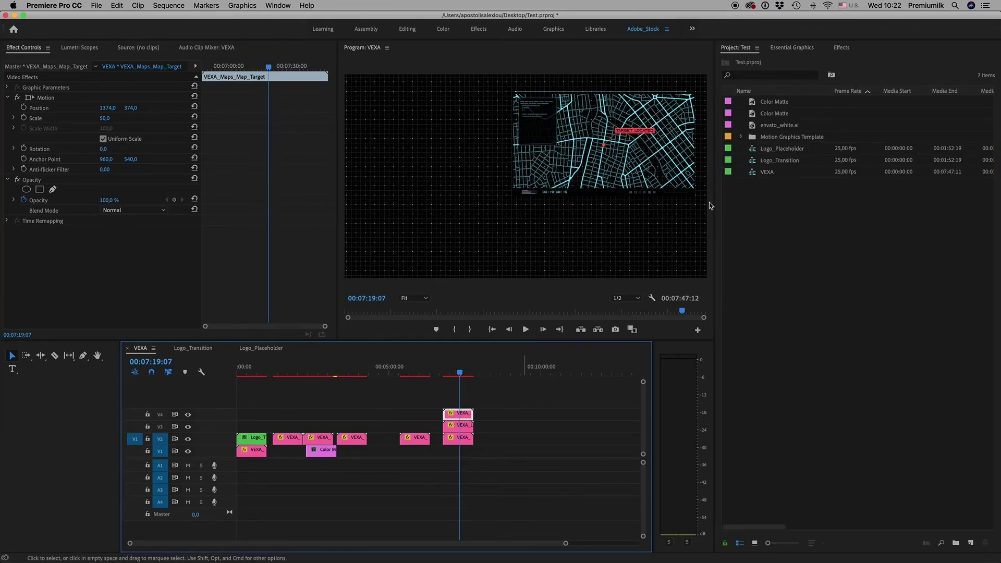
pyautogui.click(792, 47)
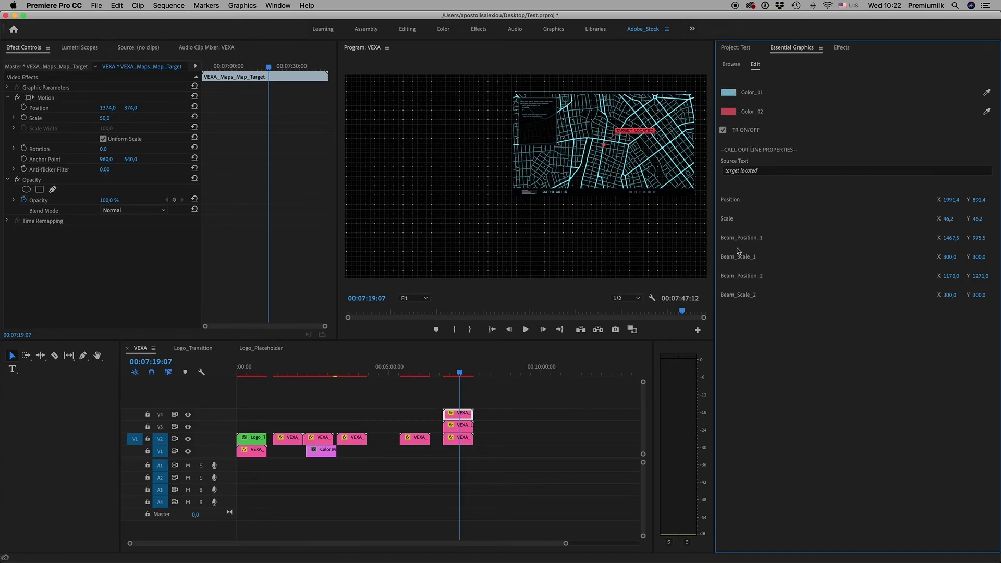
# Adjust the TARGET LOCATED label's position and preview the map inset around 7:07.
pyautogui.moveTo(951, 200)
pyautogui.mouseDown()
pyautogui.moveTo(928, 200)
pyautogui.moveTo(959, 227)
pyautogui.mouseUp()
pyautogui.moveTo(461, 376); pyautogui.dragTo(465, 374)
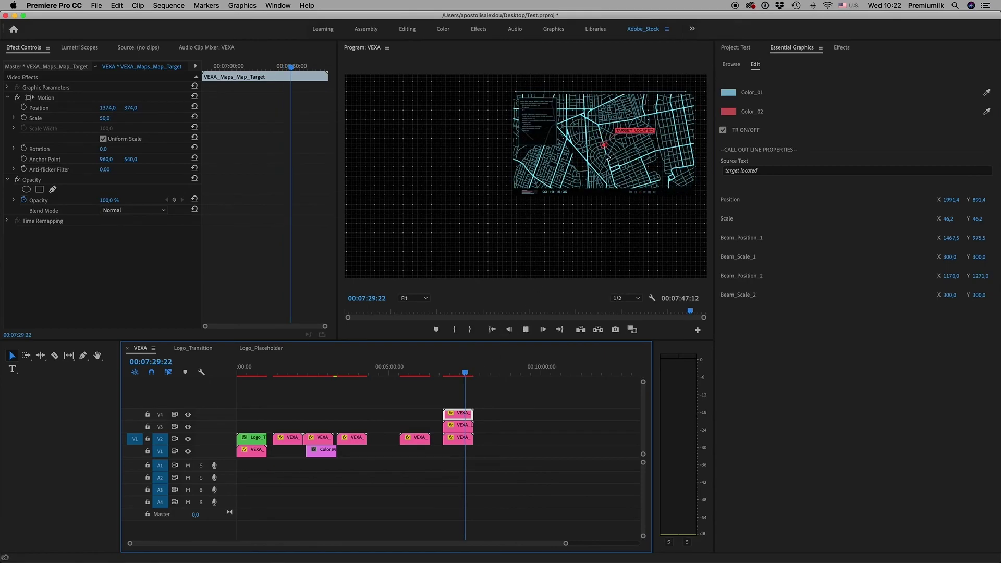
pyautogui.click(454, 372)
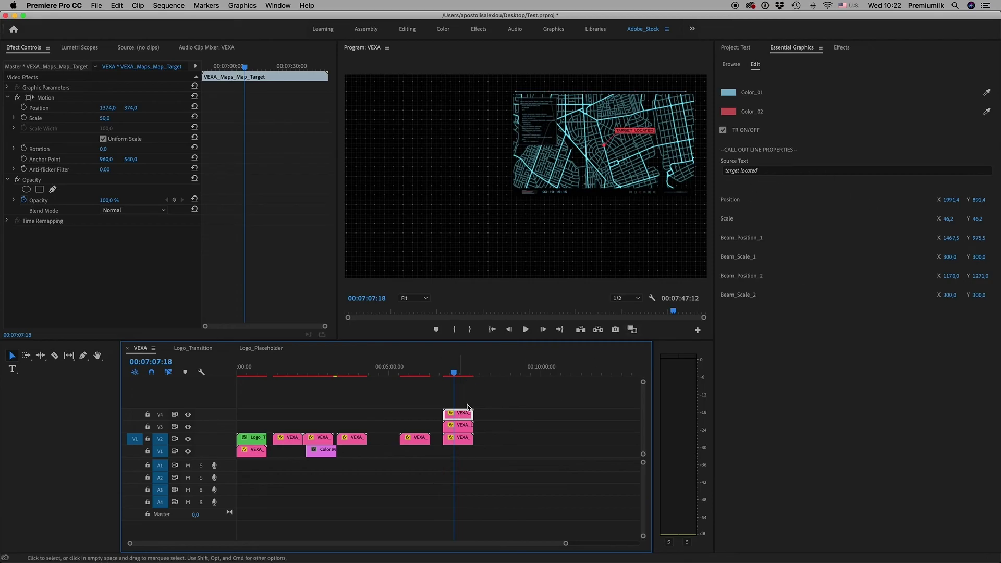
pyautogui.click(734, 48)
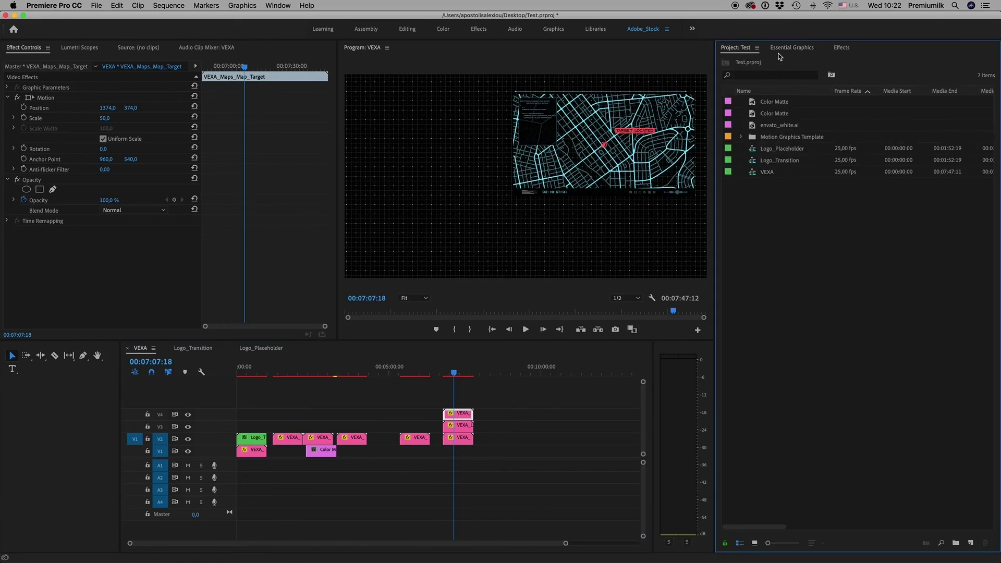
pyautogui.click(779, 52)
# Pick the VEXA_All_Panel_Automotive template, then select the Logo_Transition clip at 00:00:32:19.
pyautogui.click(731, 64)
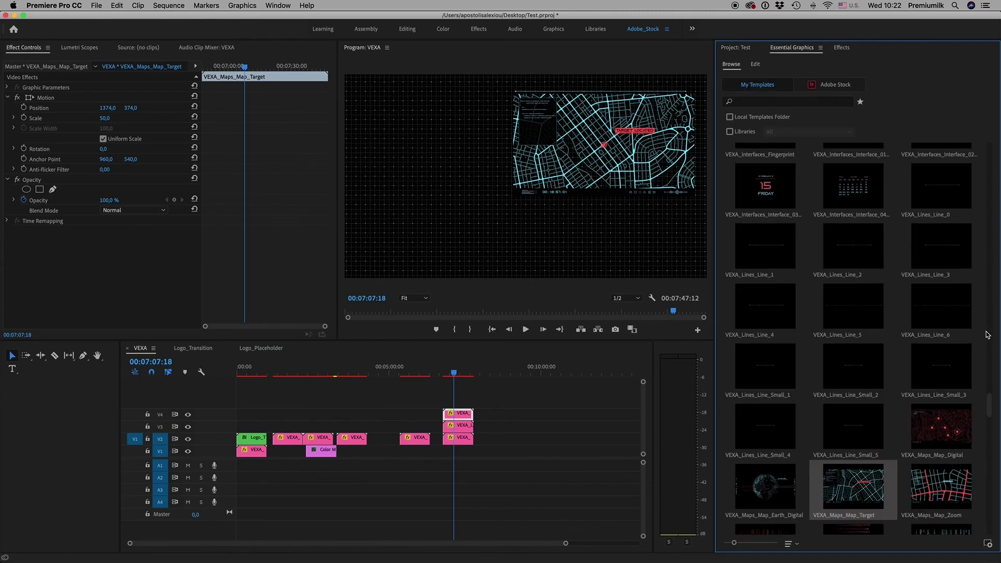
pyautogui.scroll(2, 985, 172)
pyautogui.scroll(10, 985, 172)
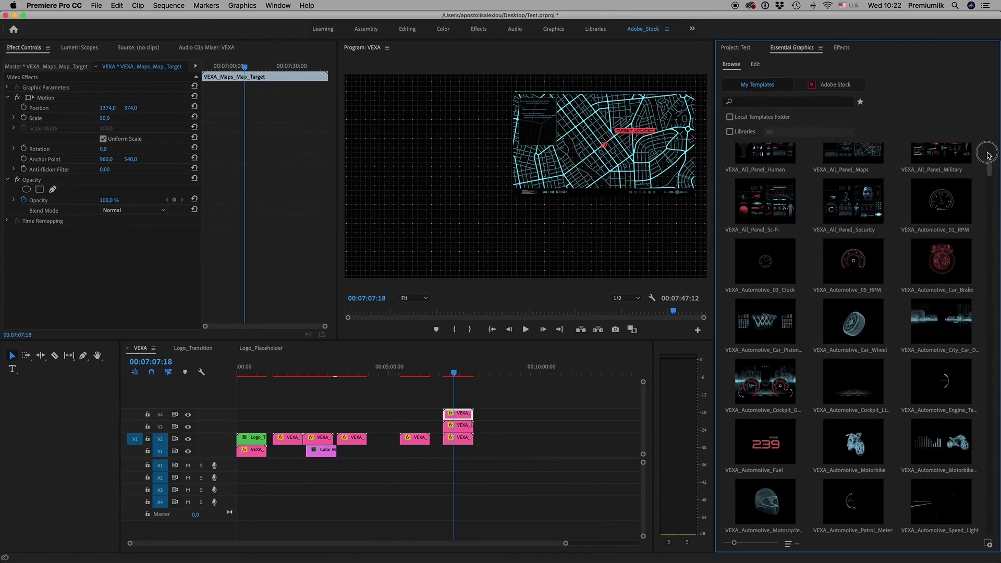
pyautogui.click(761, 181)
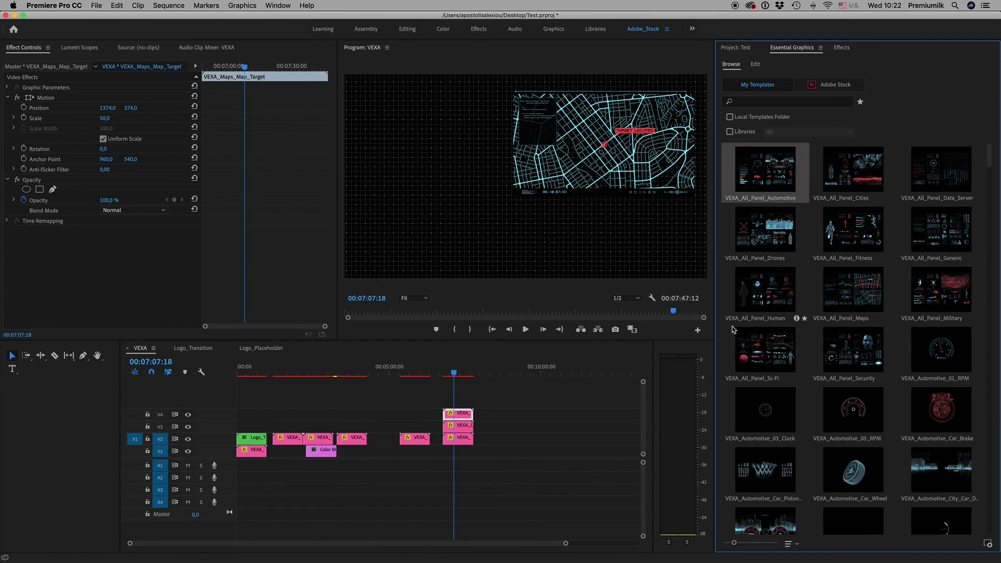
pyautogui.click(254, 372)
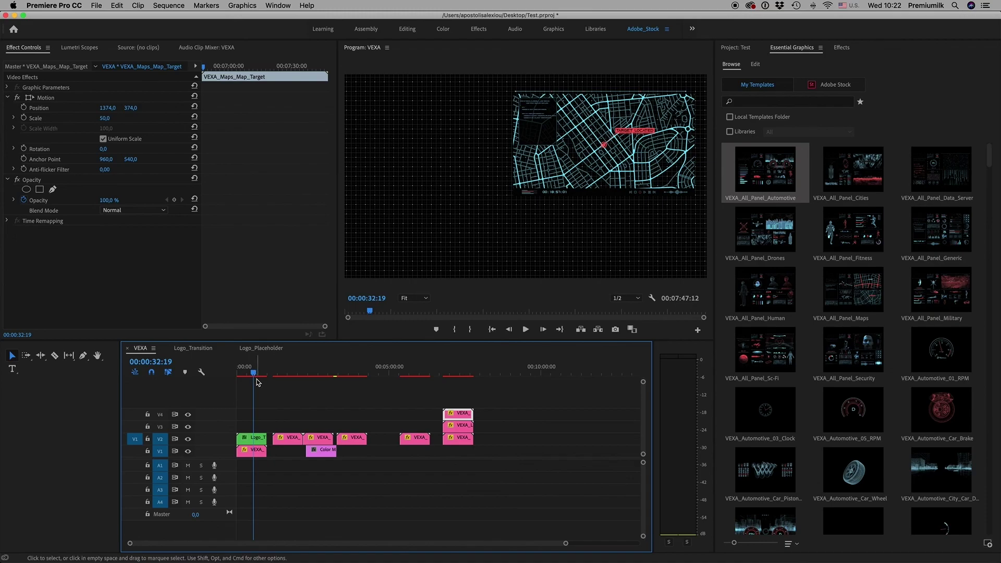
pyautogui.click(258, 441)
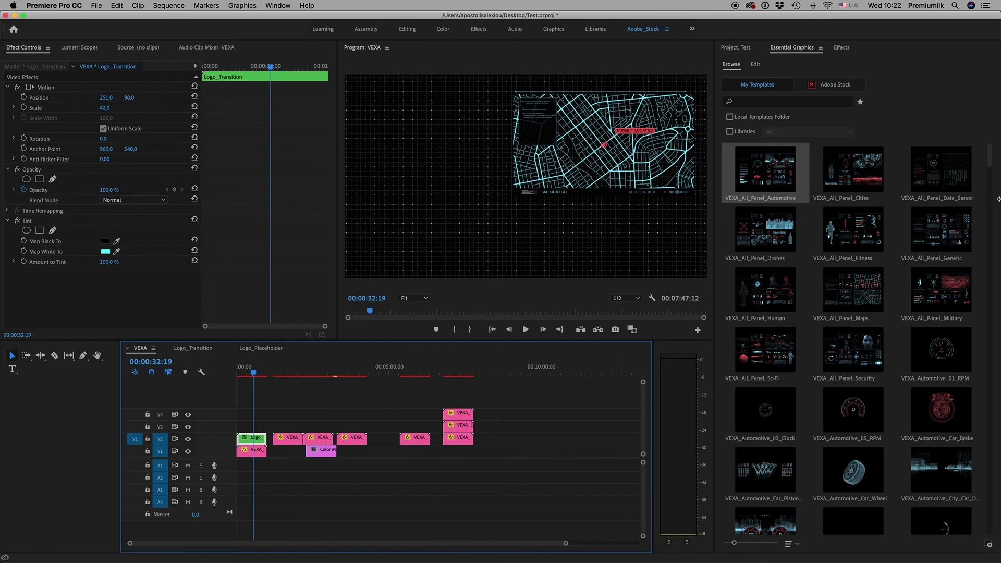